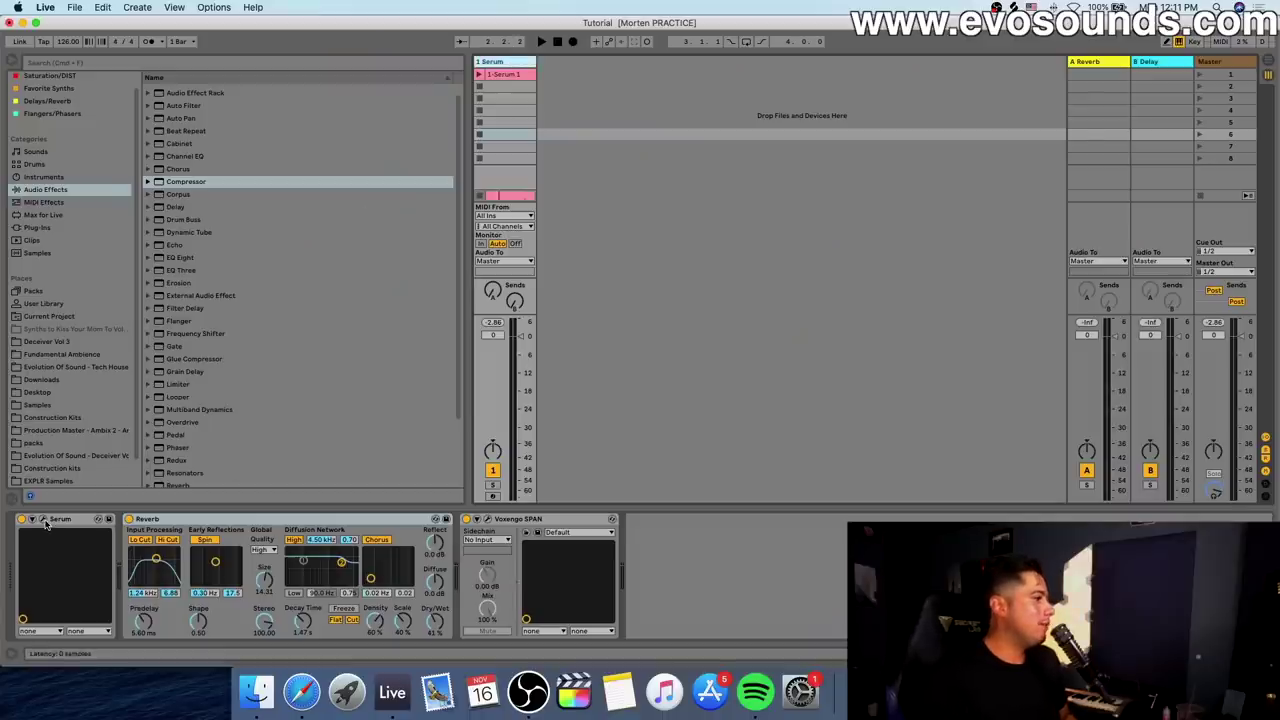
Step: Raise the Env 1 sustain of the Serum patch to about -4.2 dB while the clip plays
{"action": "left_click", "coordinate": [43, 520]}
{"action": "left_click", "coordinate": [35, 23]}
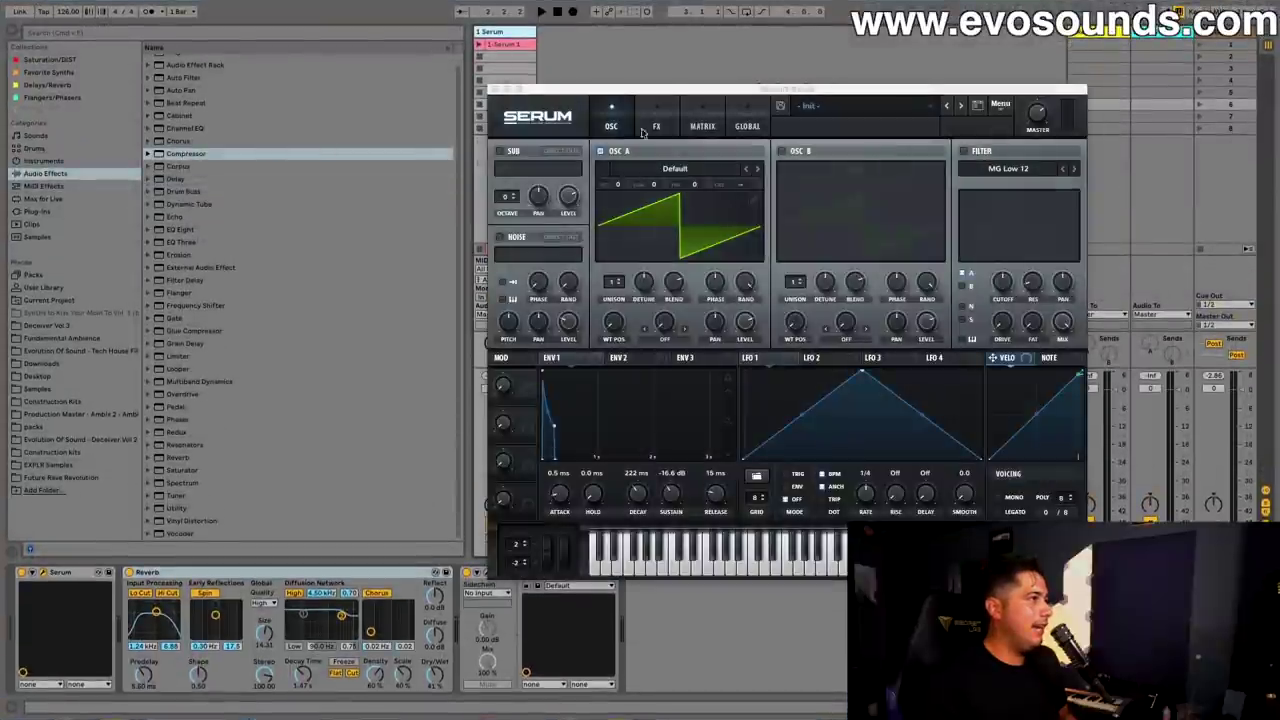
{"action": "left_click_drag", "start_coordinate": [663, 94], "coordinate": [652, 84]}
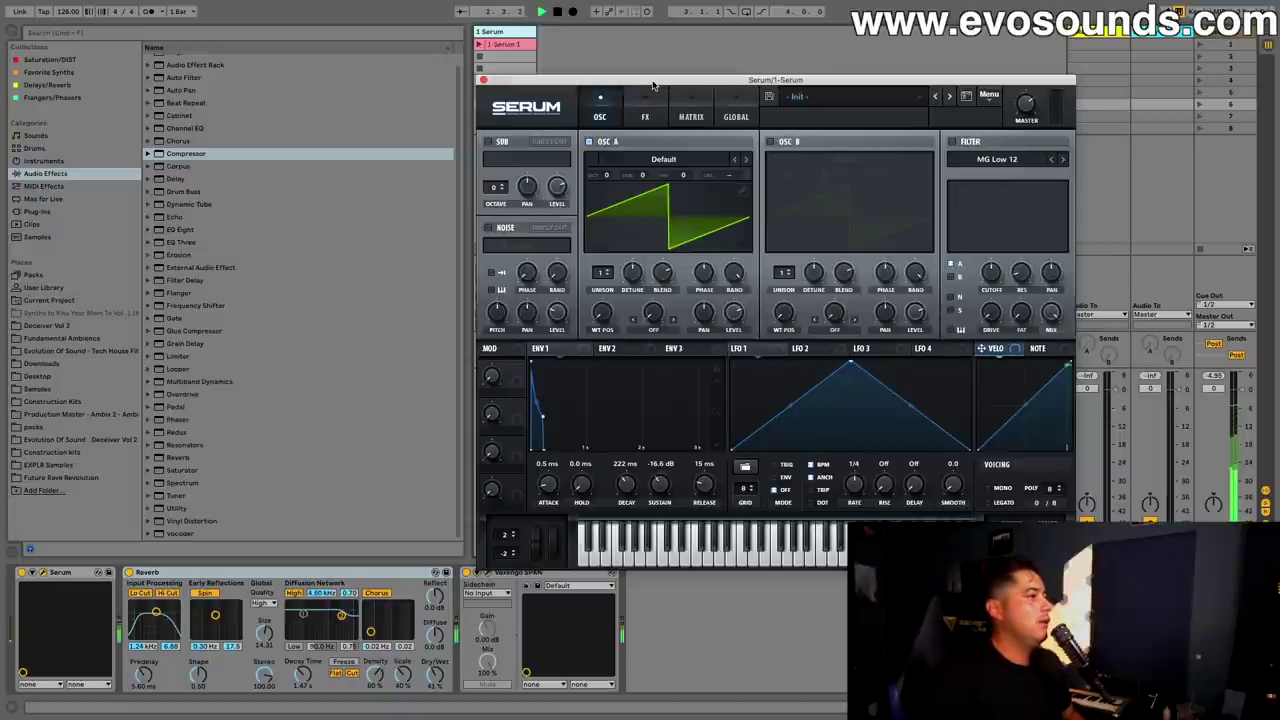
{"action": "left_click_drag", "start_coordinate": [659, 484], "coordinate": [660, 426]}
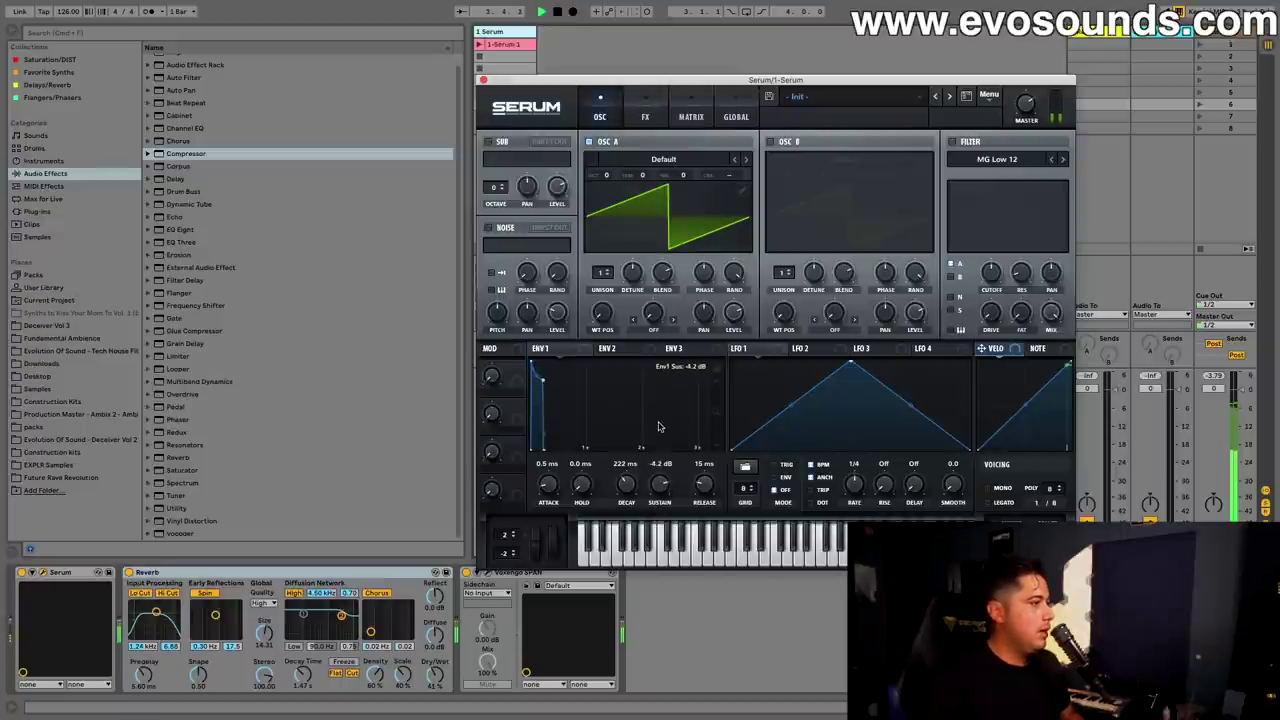
{"action": "left_click", "coordinate": [484, 80]}
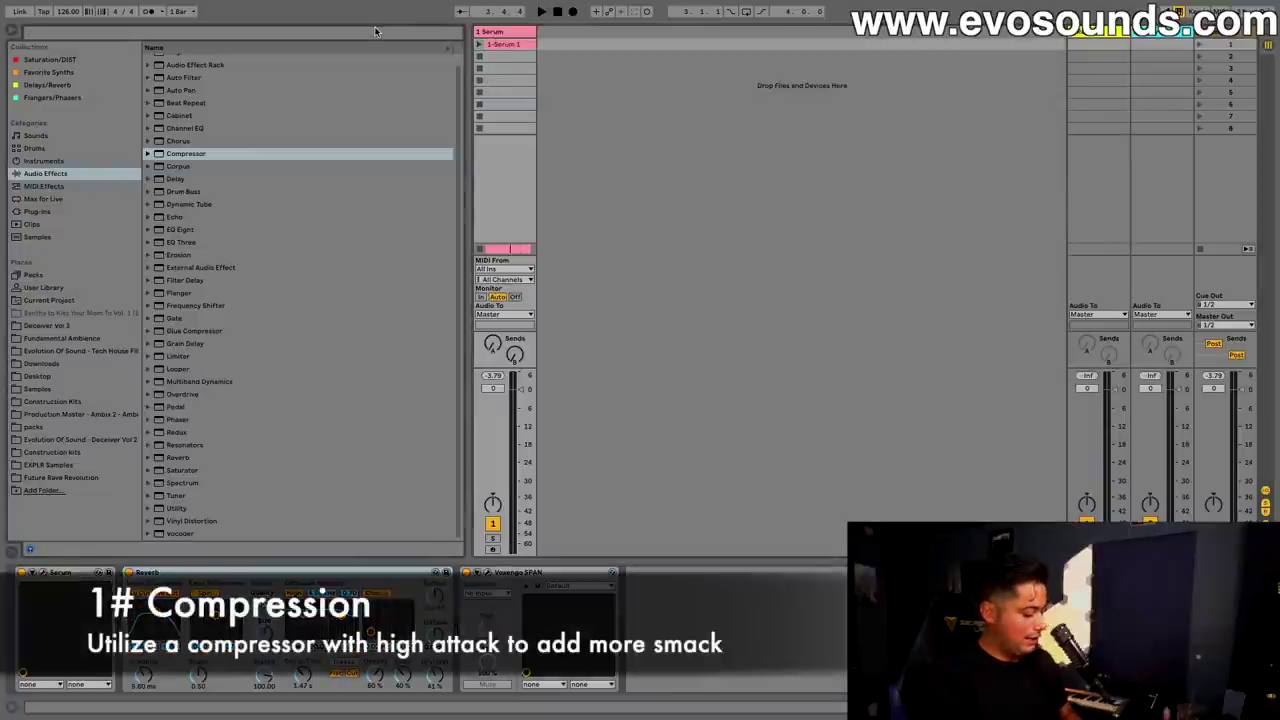
Step: Search the audio effects for COMPRE and insert a Compressor between Serum and Reverb
{"action": "left_click", "coordinate": [375, 31]}
{"action": "type", "text": "COMPRE"}
{"action": "left_click_drag", "start_coordinate": [189, 73], "coordinate": [170, 610]}
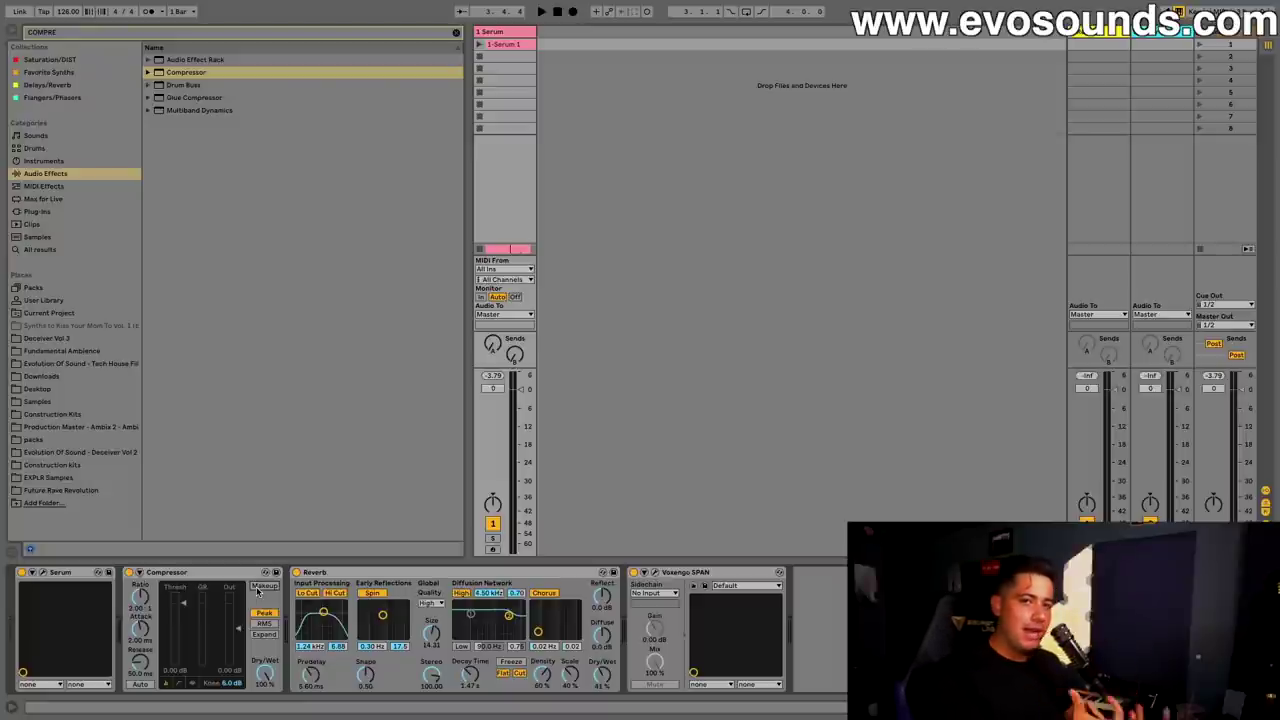
Step: Set Serum's Env 1 sustain to 0.0 dB
{"action": "left_click", "coordinate": [44, 575]}
{"action": "left_click_drag", "start_coordinate": [661, 484], "coordinate": [666, 474]}
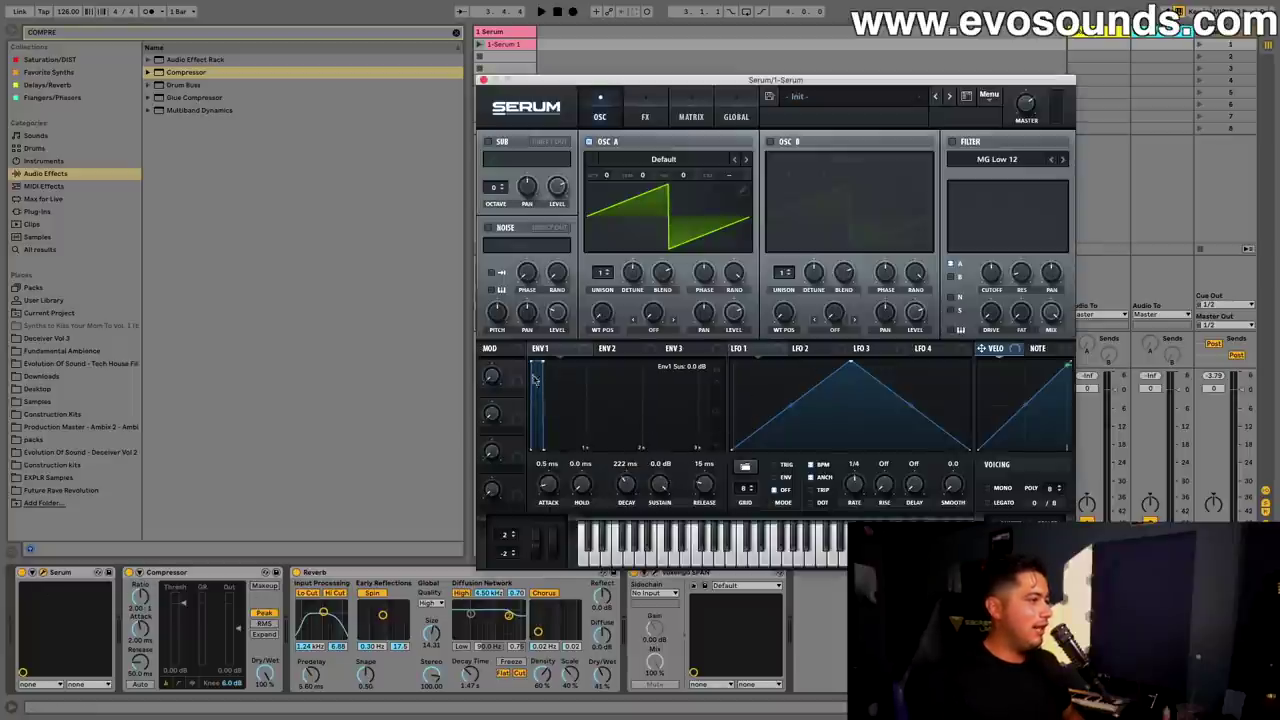
{"action": "left_click", "coordinate": [483, 80]}
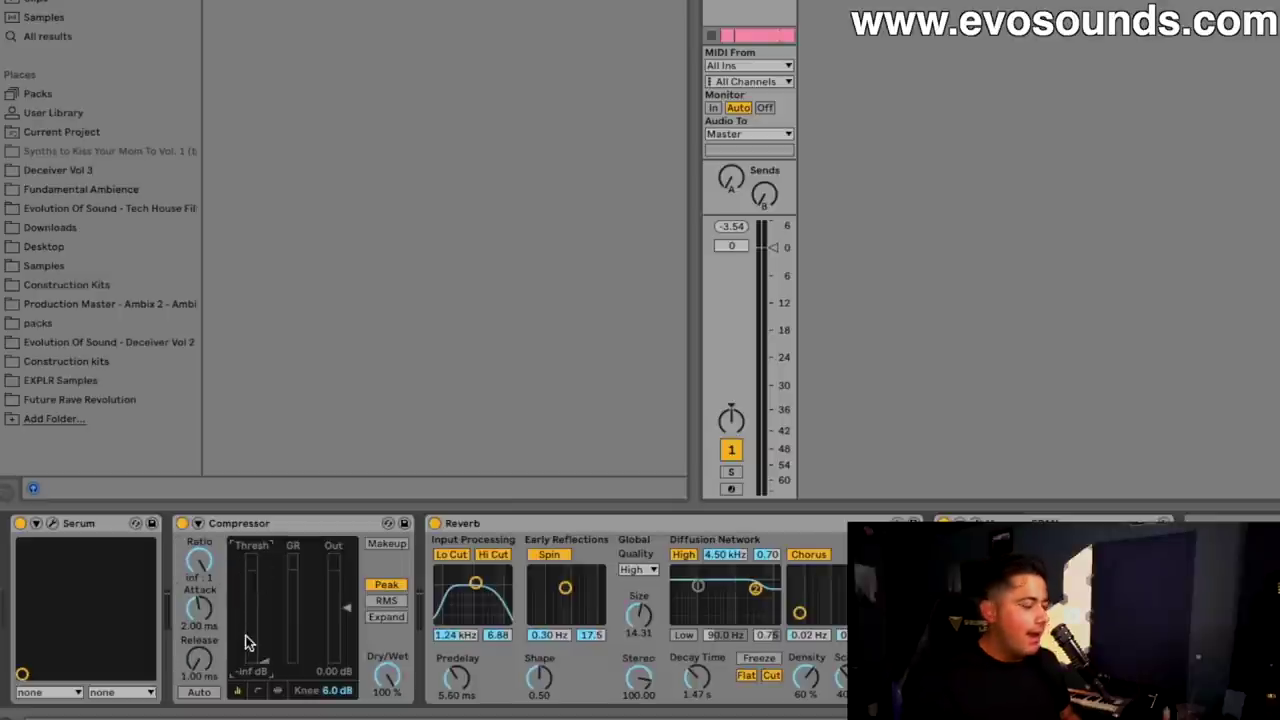
Step: Set the Compressor's attack to 44.8 ms, threshold to about -26.3 dB and ratio to 3.71:1 during playback
{"action": "left_click_drag", "start_coordinate": [200, 606], "coordinate": [199, 595]}
{"action": "key", "text": "space"}
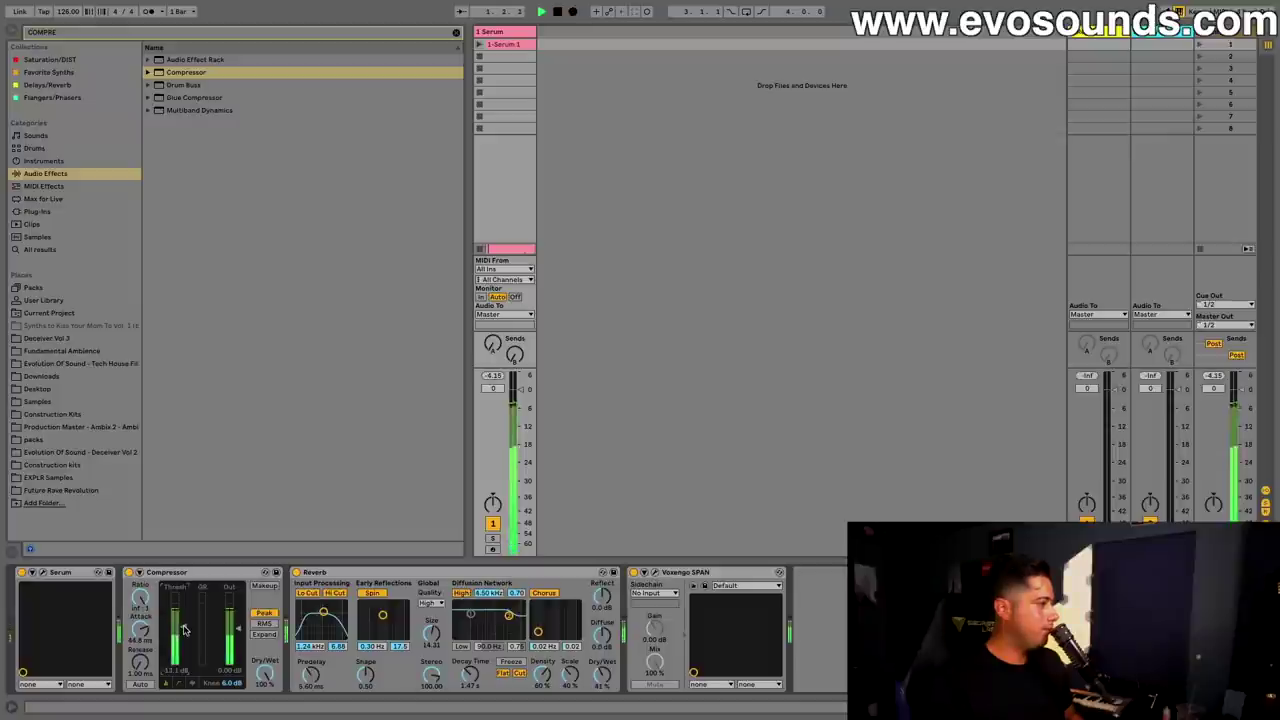
{"action": "left_click_drag", "start_coordinate": [183, 636], "coordinate": [183, 645]}
{"action": "left_click_drag", "start_coordinate": [140, 596], "coordinate": [140, 634]}
{"action": "key", "text": "space"}
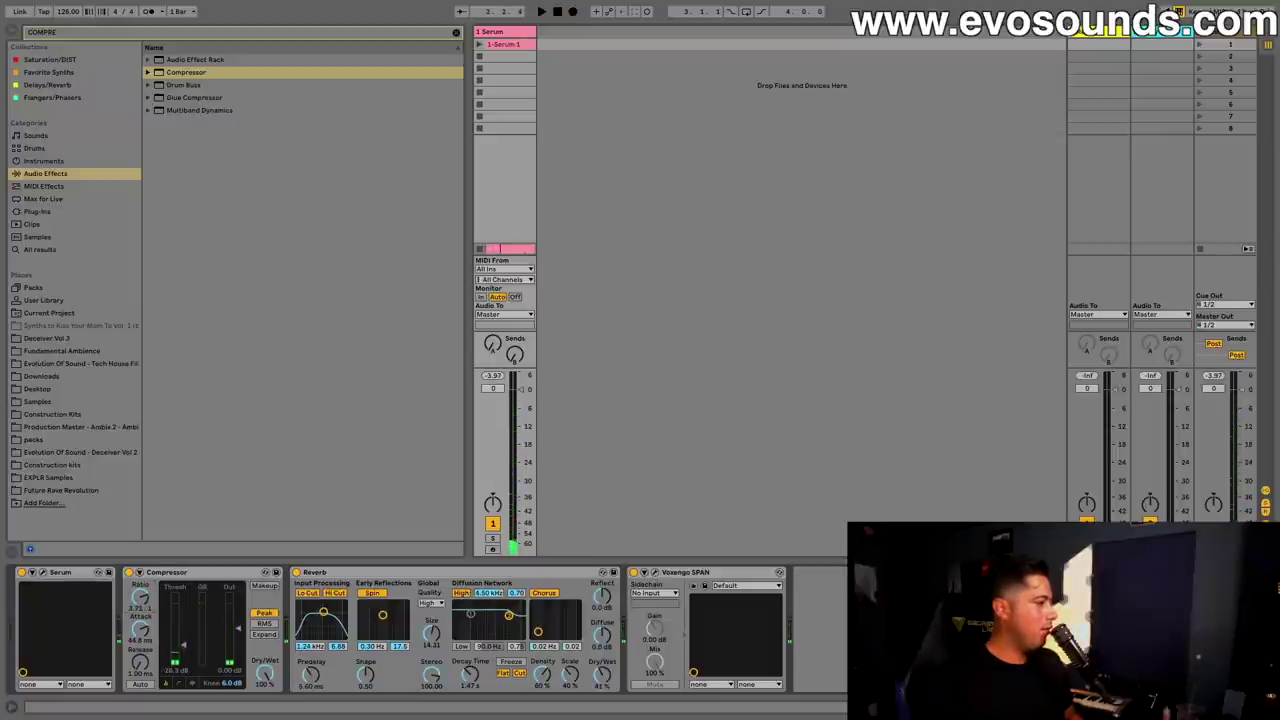
Step: Set the Compressor's attack to 19.7 ms and release to 45.0 ms, comparing playback with the effect off and on
{"action": "key", "text": "space"}
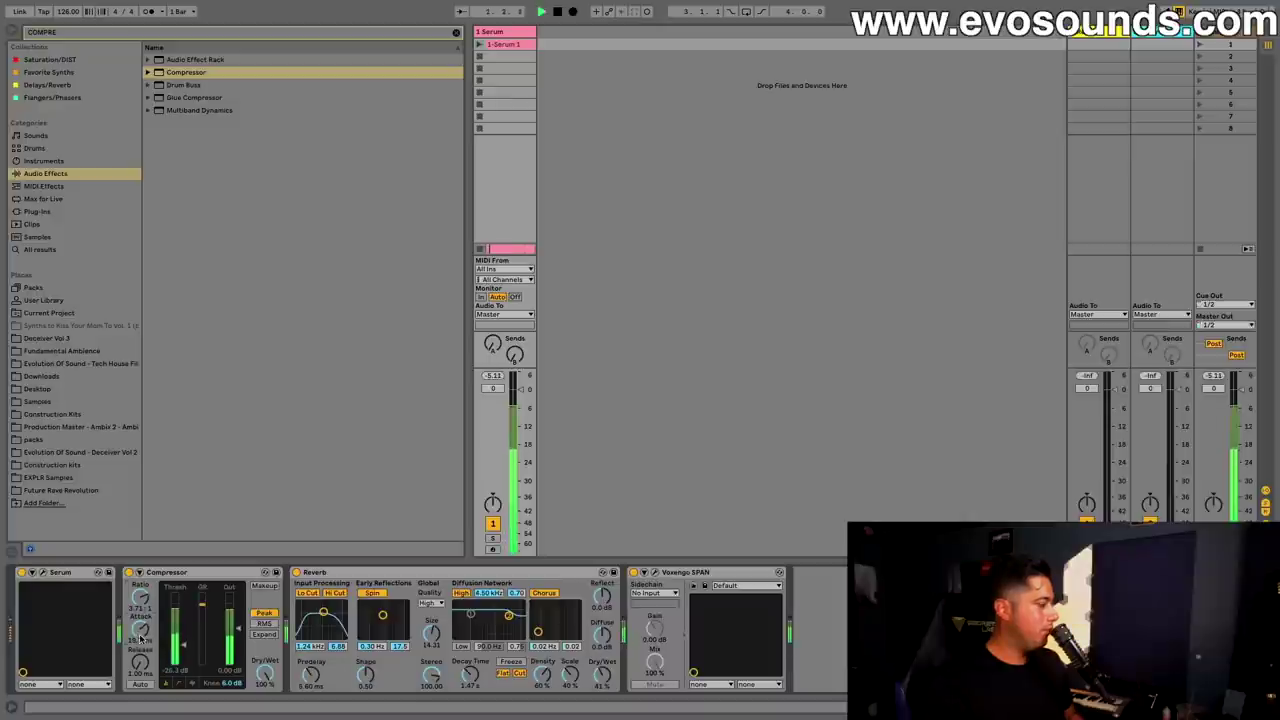
{"action": "key", "text": "space"}
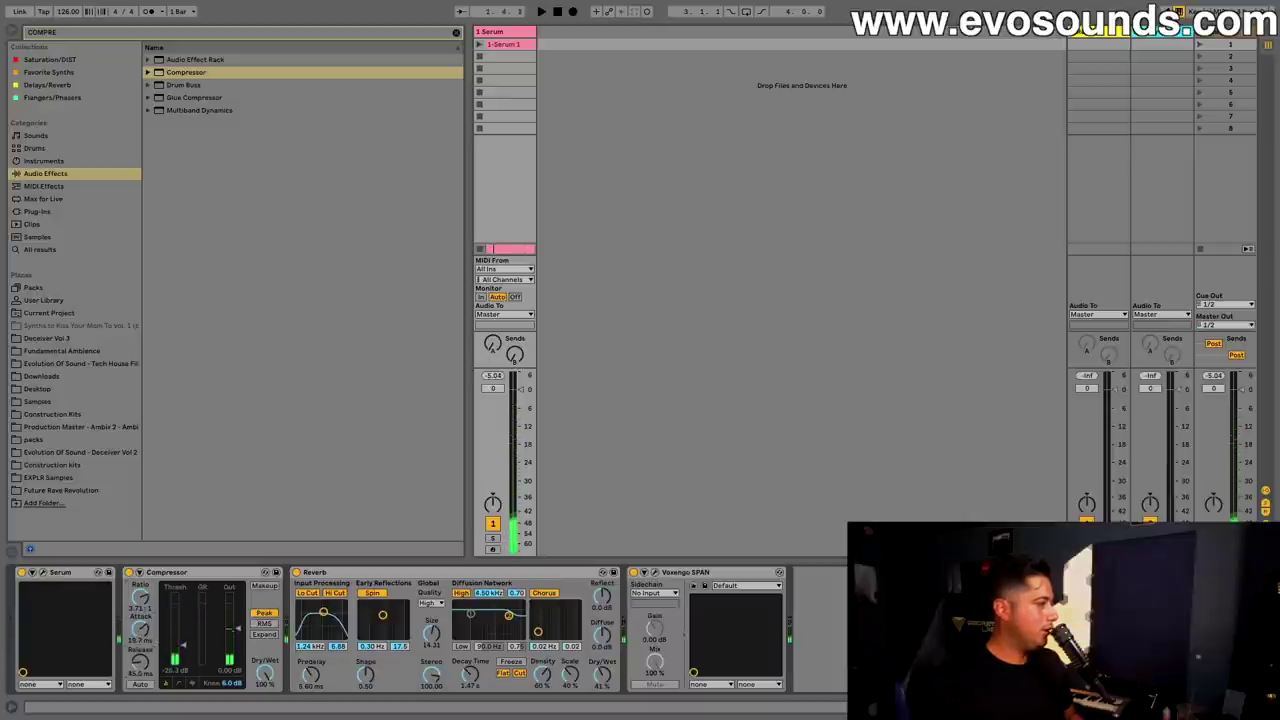
{"action": "key", "text": "space"}
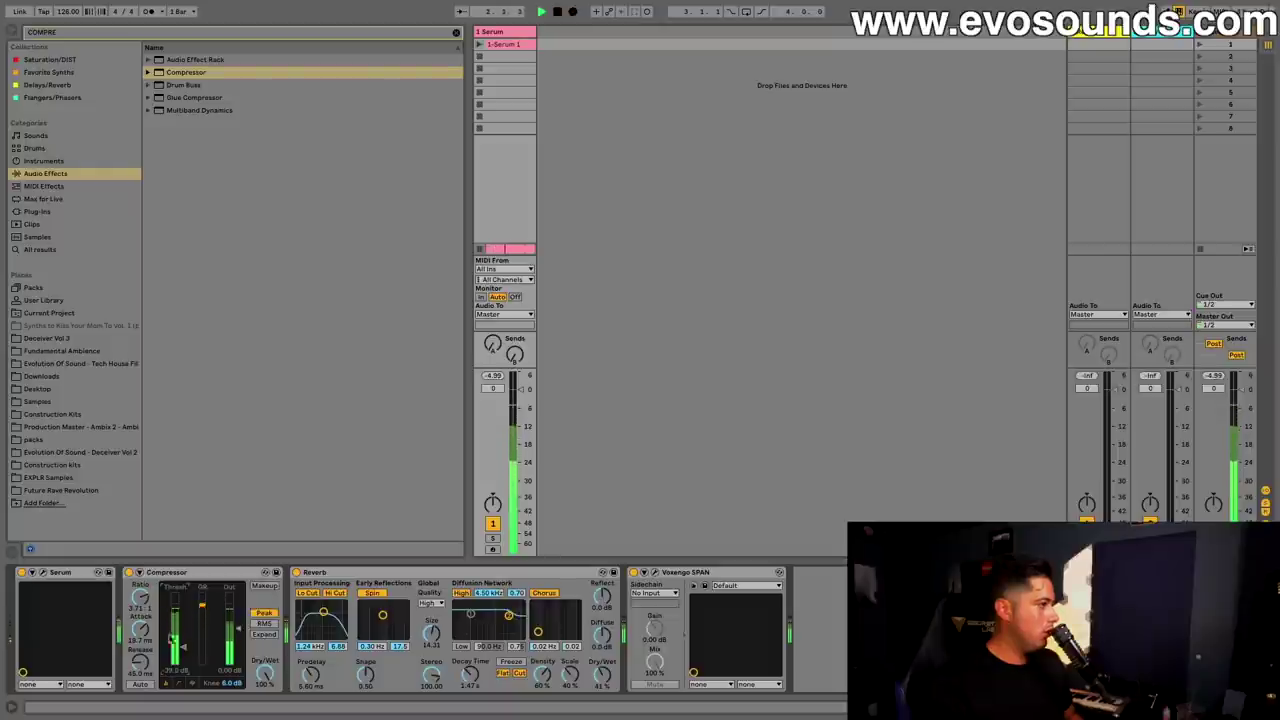
{"action": "left_click", "coordinate": [130, 572]}
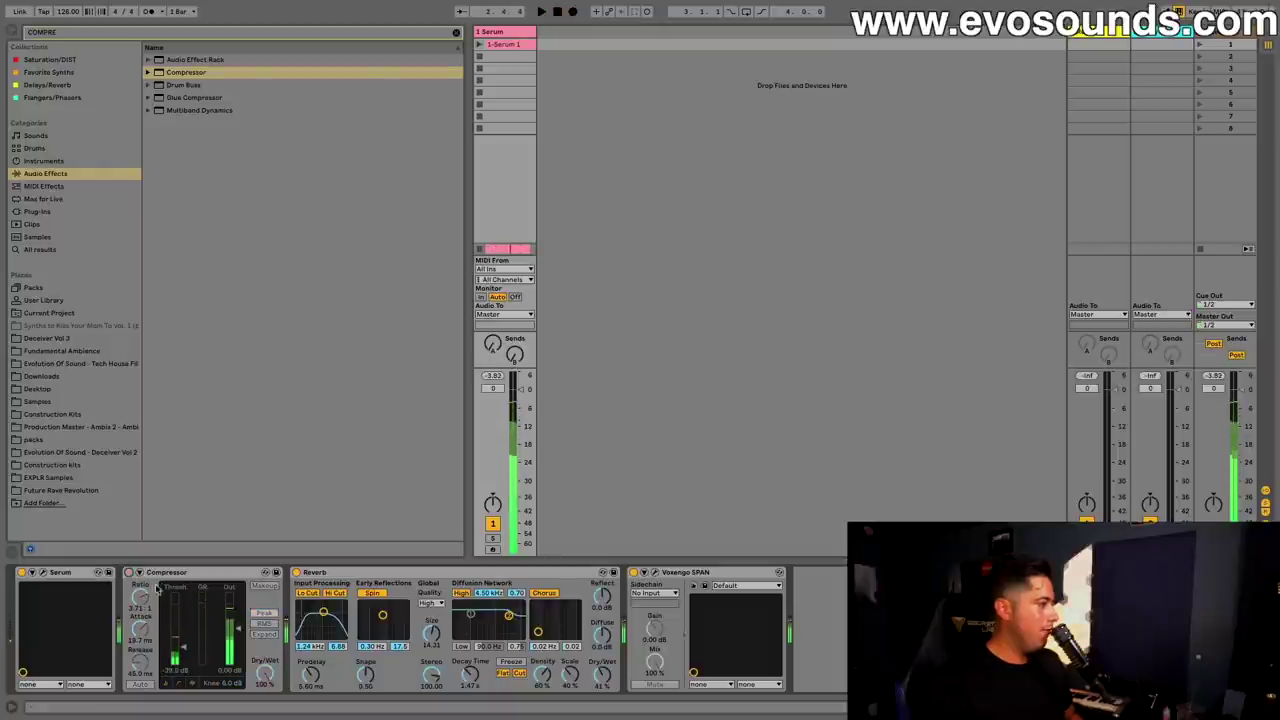
{"action": "left_click", "coordinate": [129, 572]}
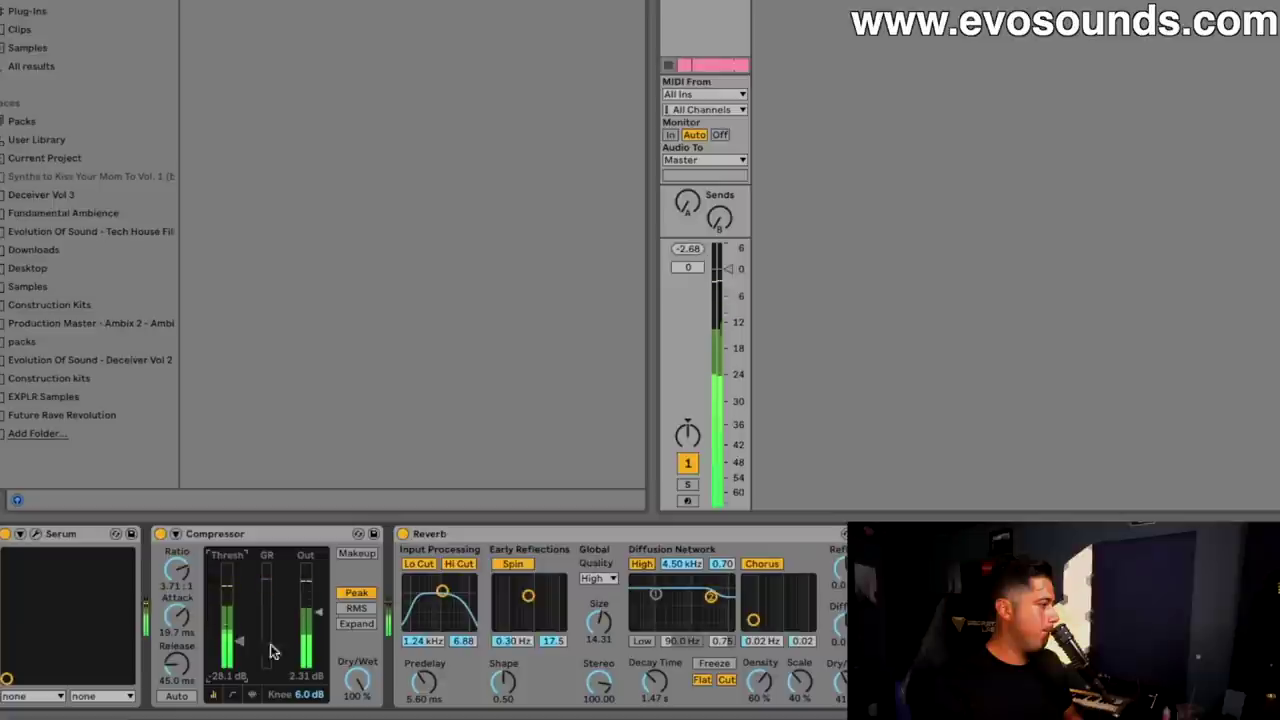
Step: Try the Compressor's knee at 0.0 dB and 18 dB, moving the threshold to about -13.4 dB and -1.34 dB
{"action": "left_click_drag", "start_coordinate": [313, 694], "coordinate": [313, 714]}
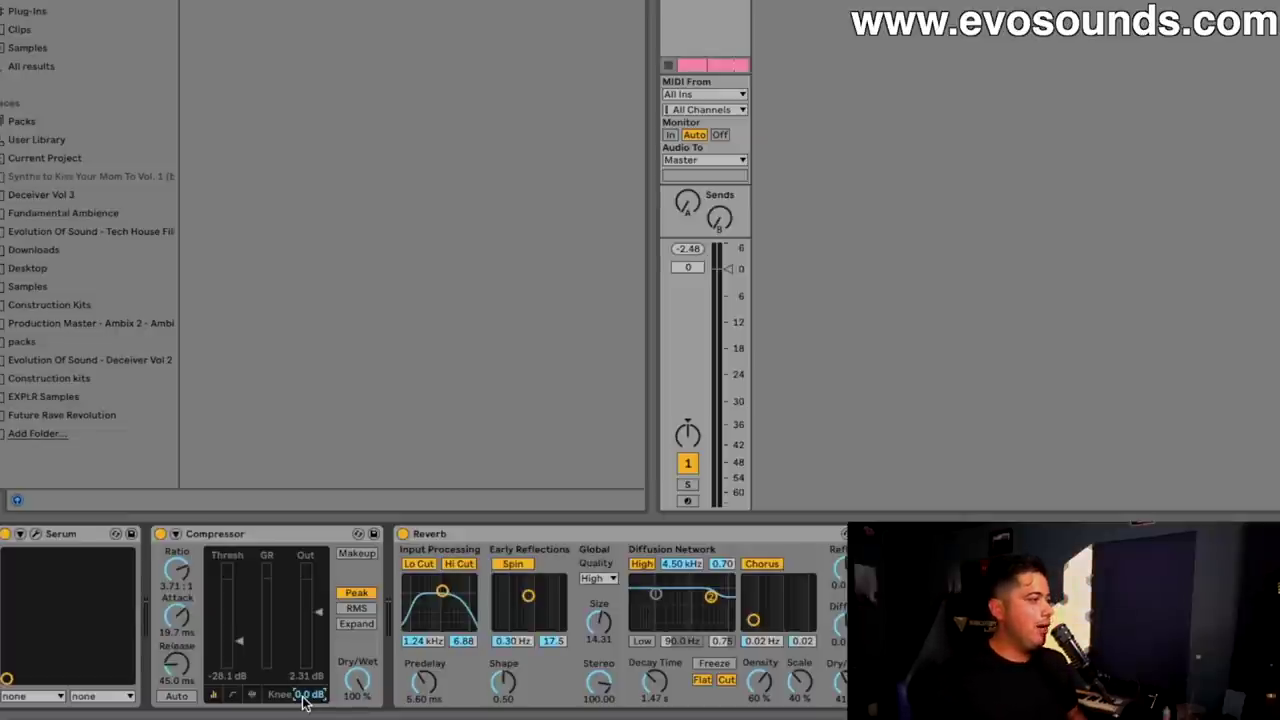
{"action": "left_click_drag", "start_coordinate": [303, 698], "coordinate": [303, 698]}
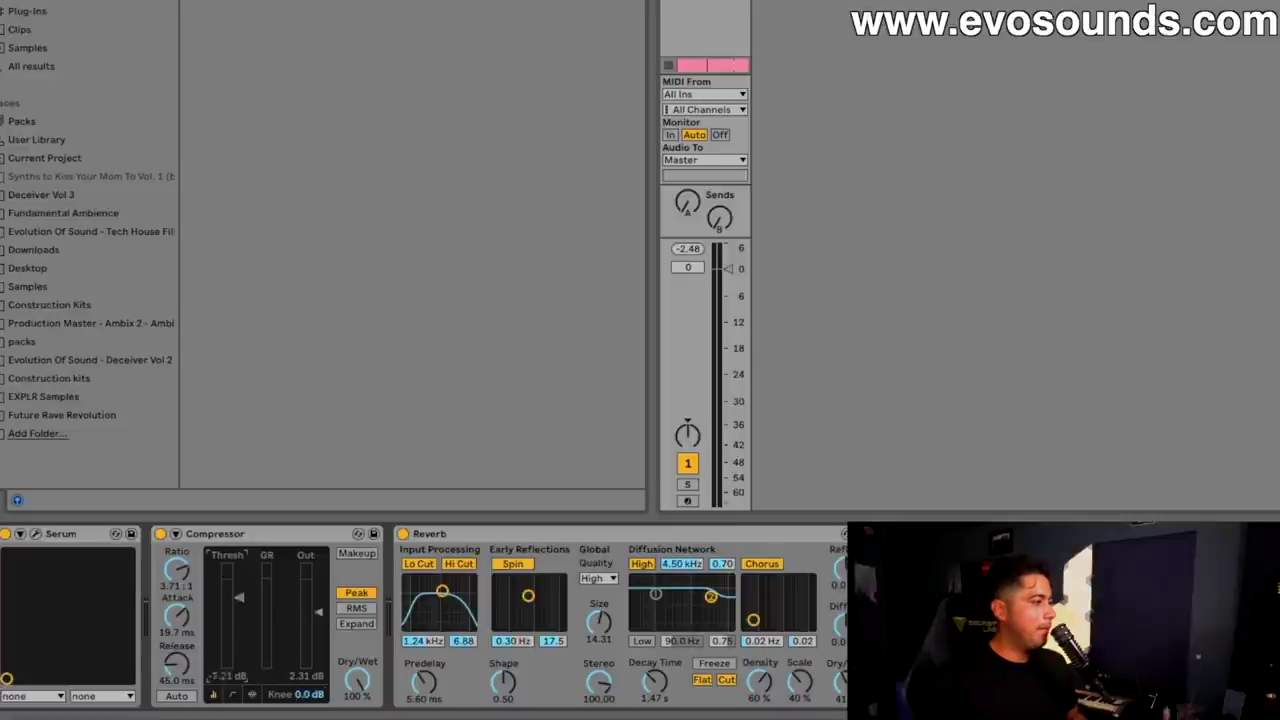
{"action": "left_click_drag", "start_coordinate": [238, 582], "coordinate": [240, 608]}
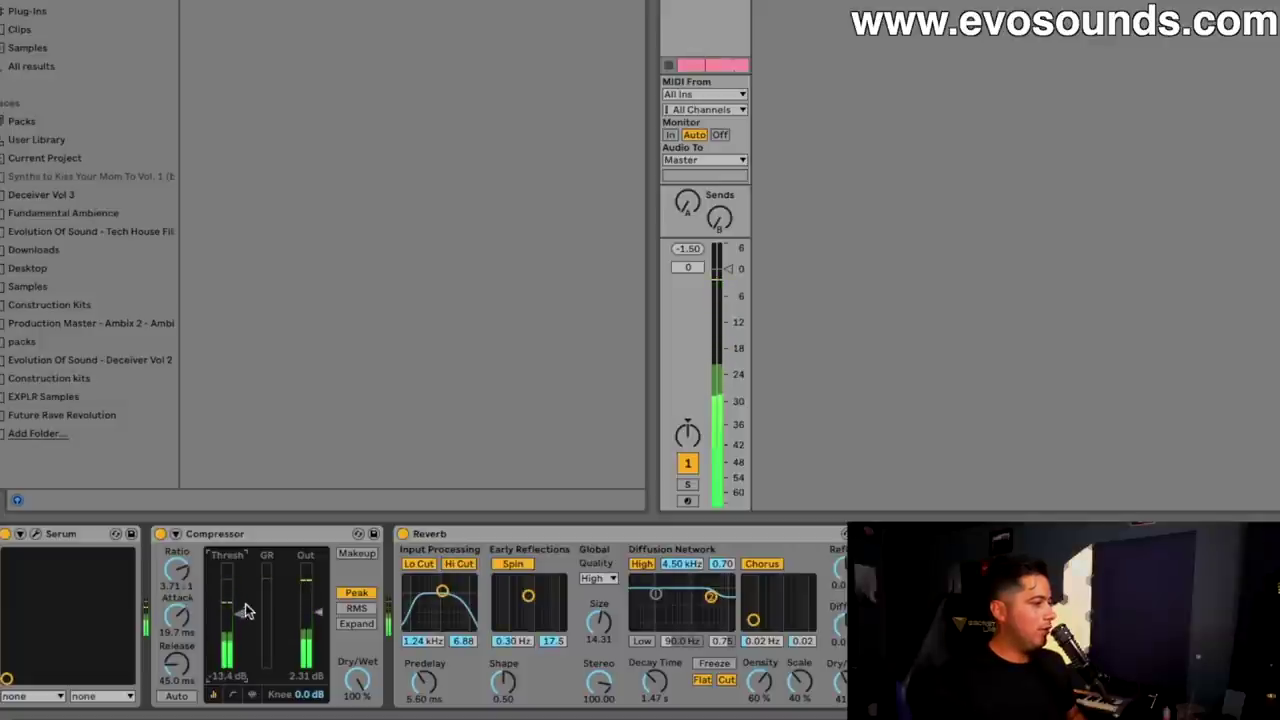
{"action": "left_click_drag", "start_coordinate": [295, 695], "coordinate": [295, 680]}
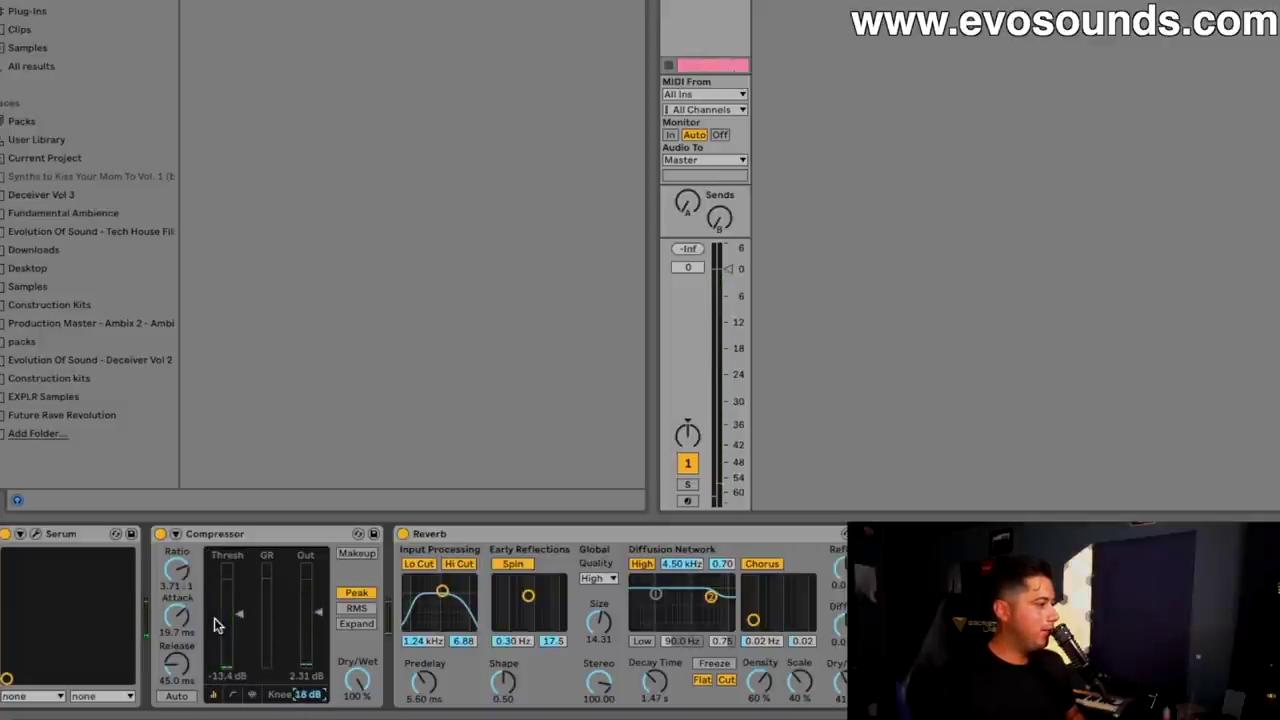
{"action": "left_click_drag", "start_coordinate": [238, 614], "coordinate": [238, 582]}
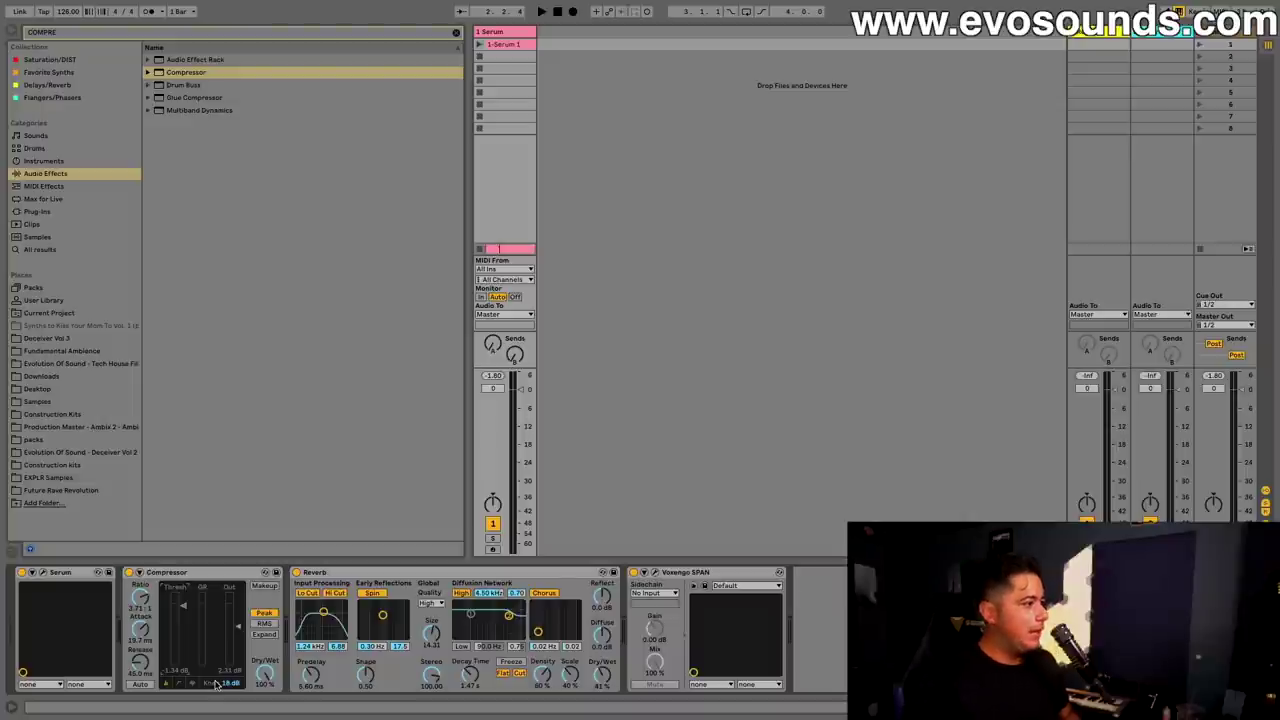
Step: Set the Compressor's knee to 4.2 dB, threshold to about -25.5 dB and output to 4.88 dB, comparing it bypassed and active
{"action": "mouse_move", "coordinate": [238, 714]}
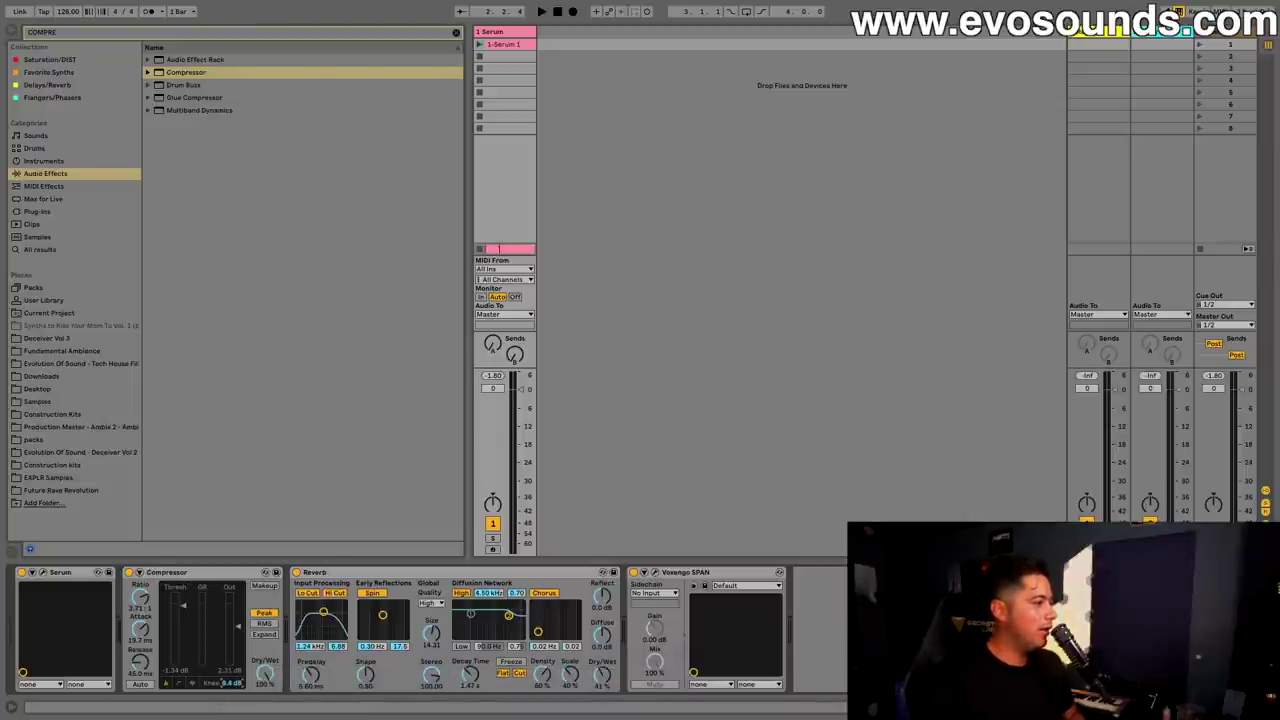
{"action": "left_click_drag", "start_coordinate": [229, 683], "coordinate": [229, 689]}
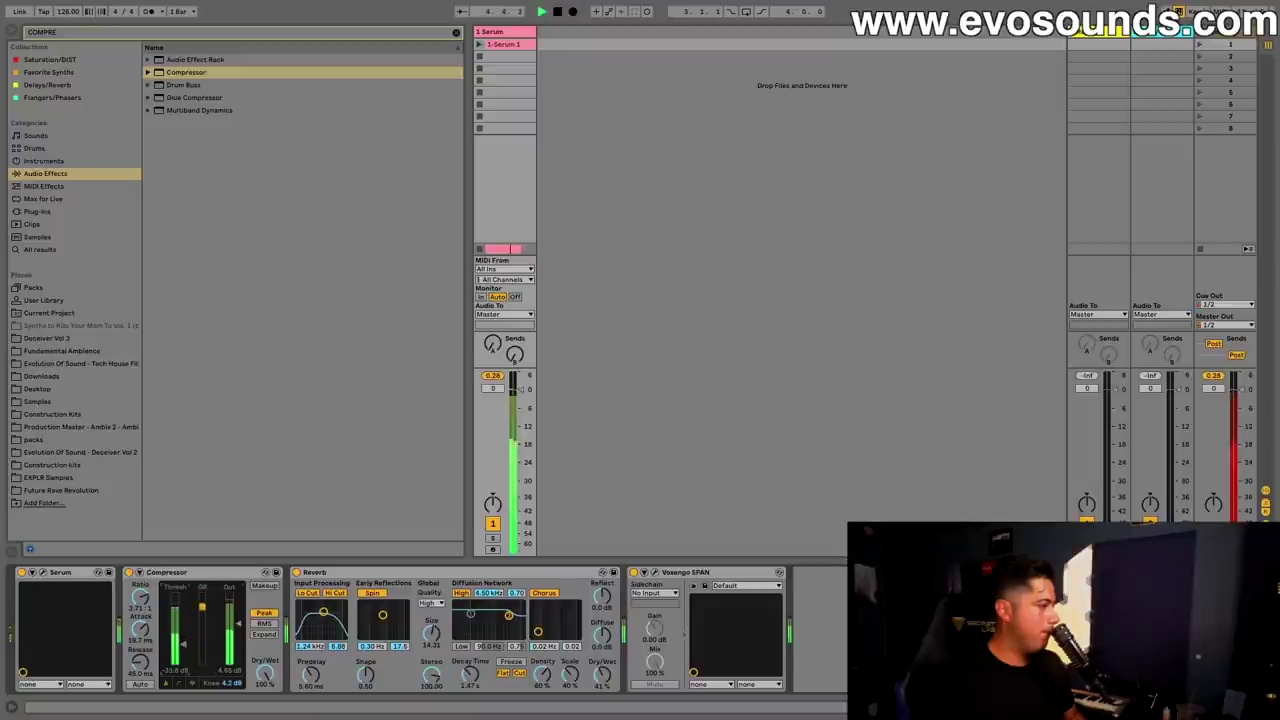
{"action": "left_click", "coordinate": [129, 573]}
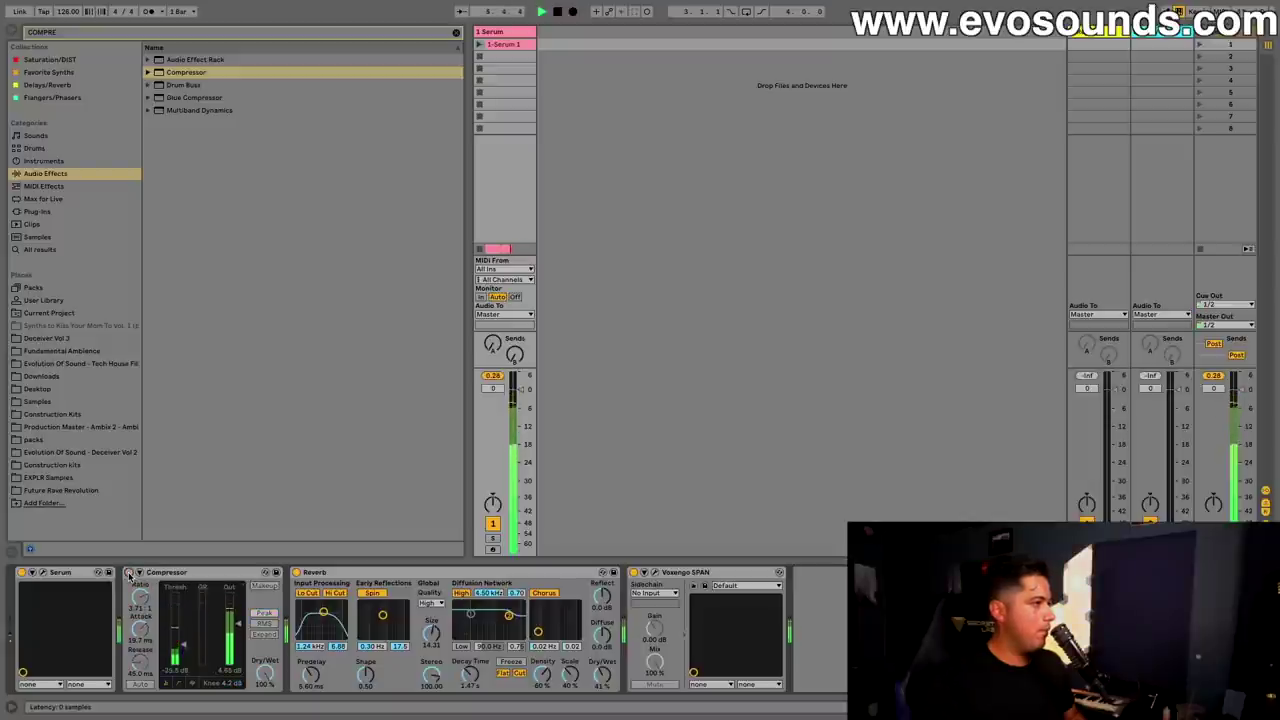
{"action": "left_click", "coordinate": [129, 573]}
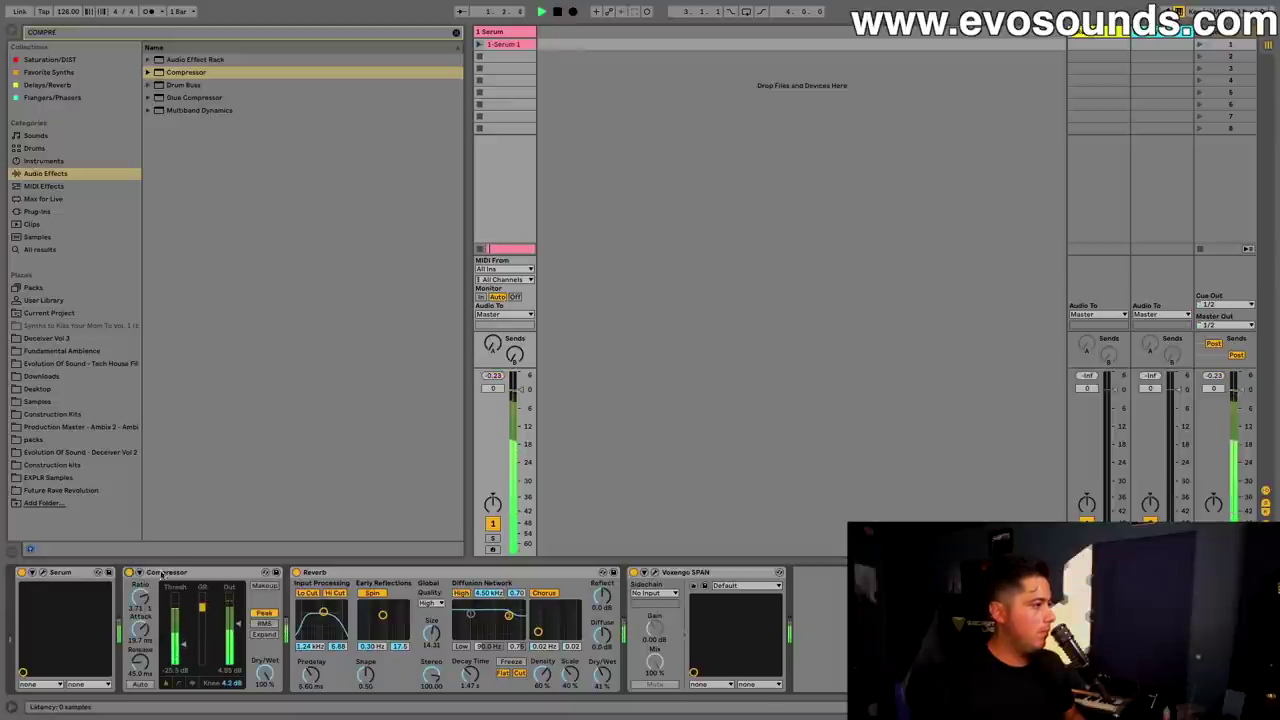
Step: Set the Compressor's output to 2.31 dB and replay the clip with the effect switched off and on
{"action": "key", "text": "space"}
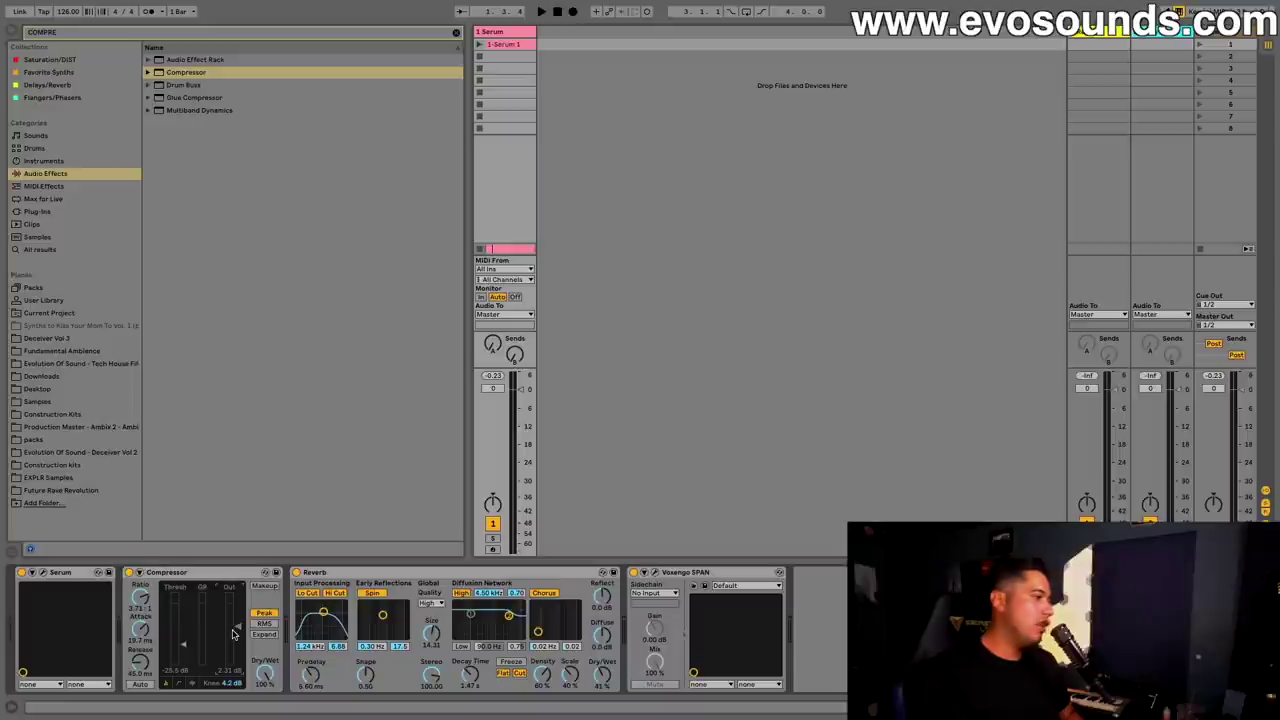
{"action": "key", "text": "space"}
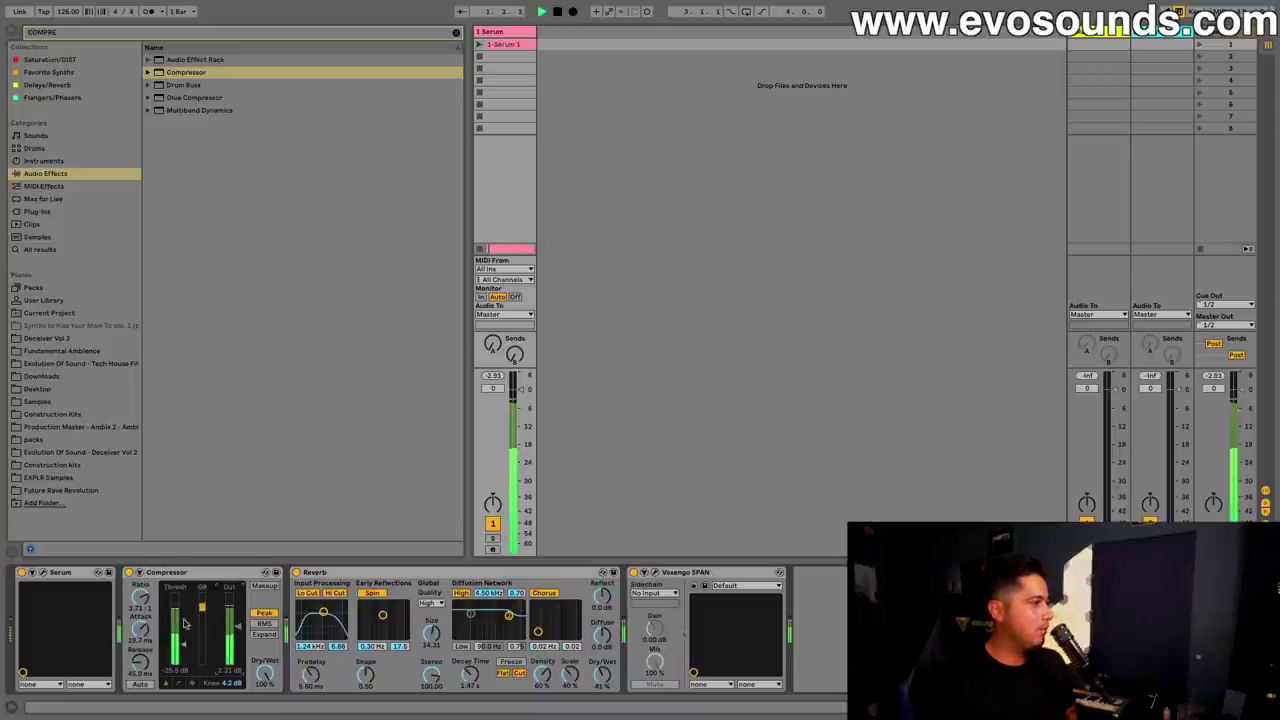
{"action": "left_click", "coordinate": [129, 574]}
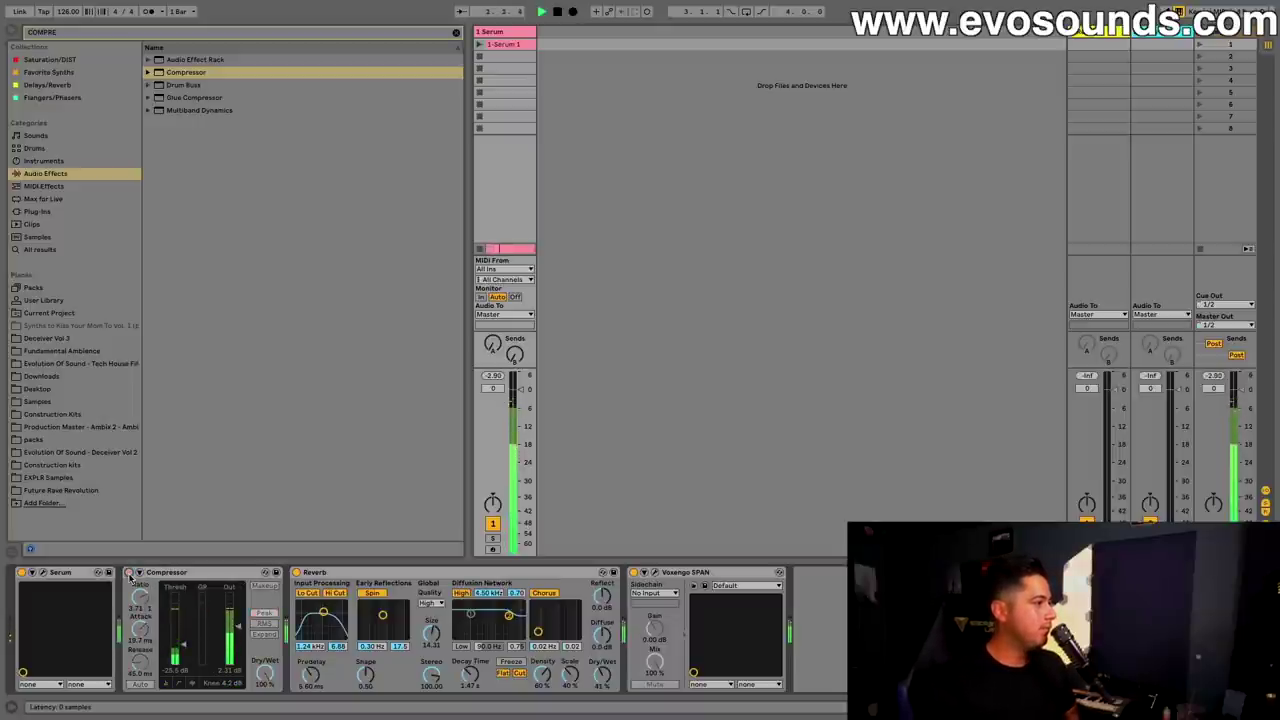
{"action": "left_click", "coordinate": [129, 574]}
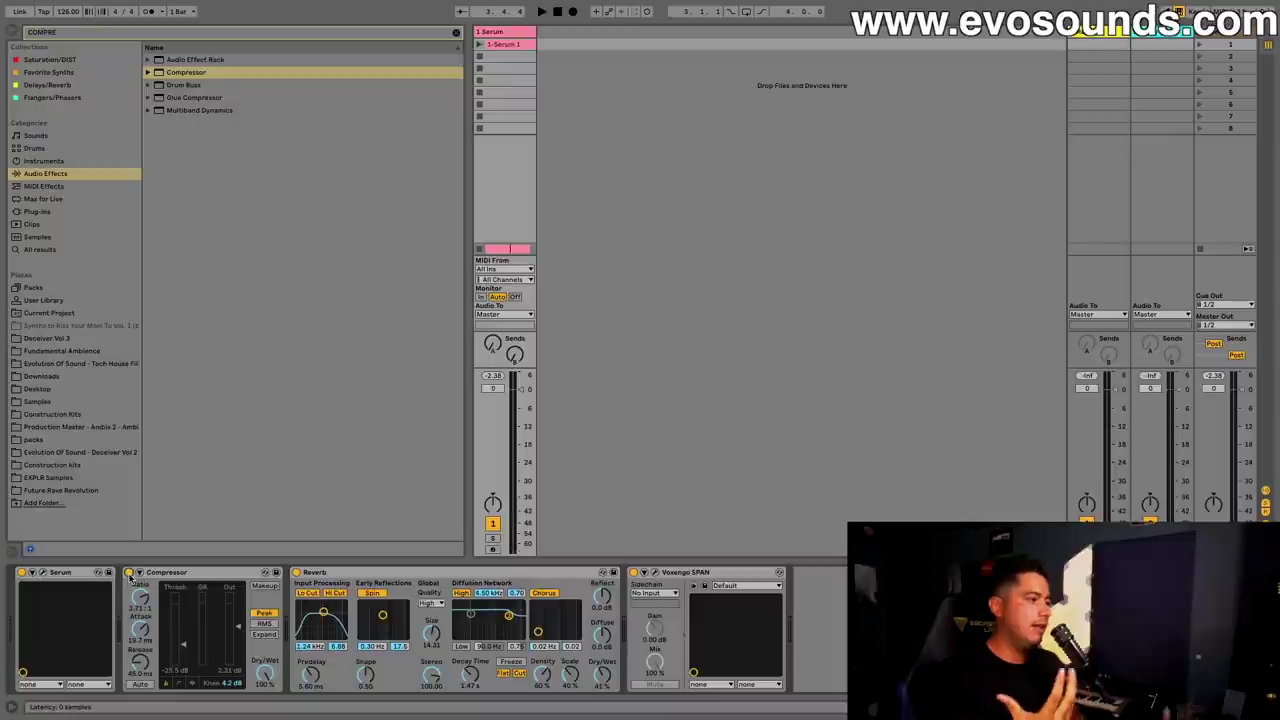
Step: Delete the Compressor from the Serum track
{"action": "left_click", "coordinate": [128, 577]}
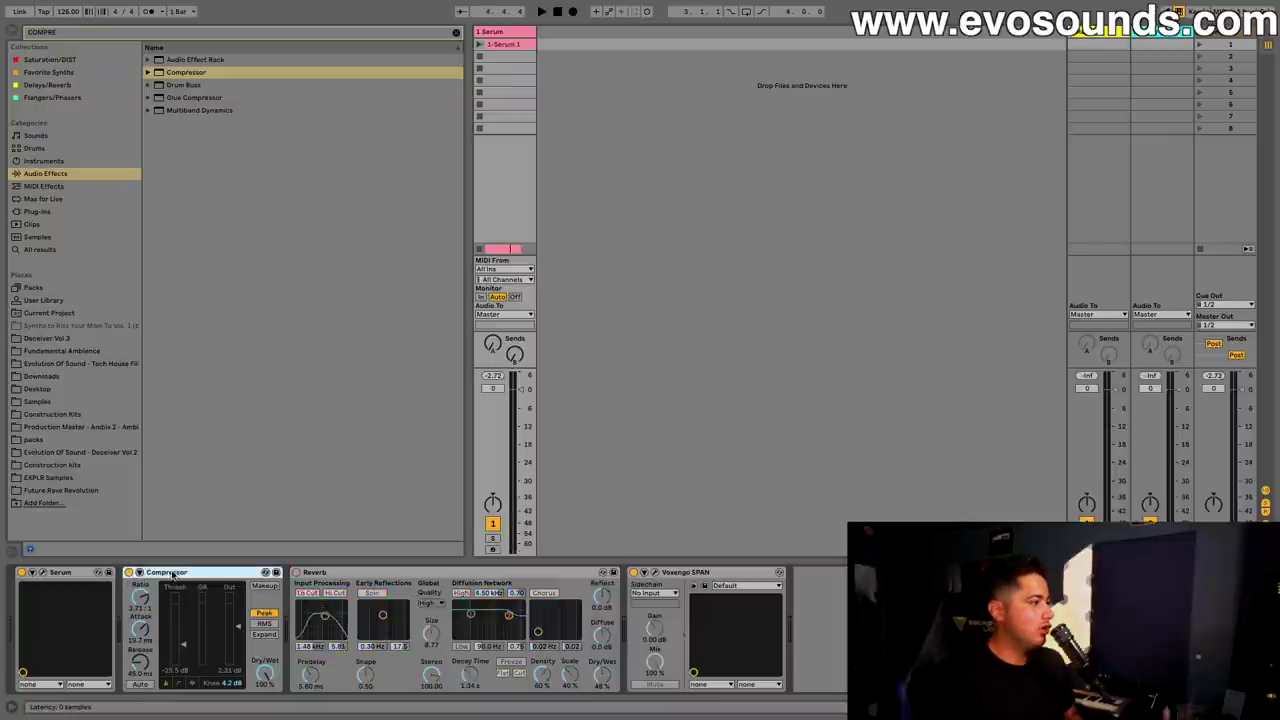
{"action": "key", "text": "Delete"}
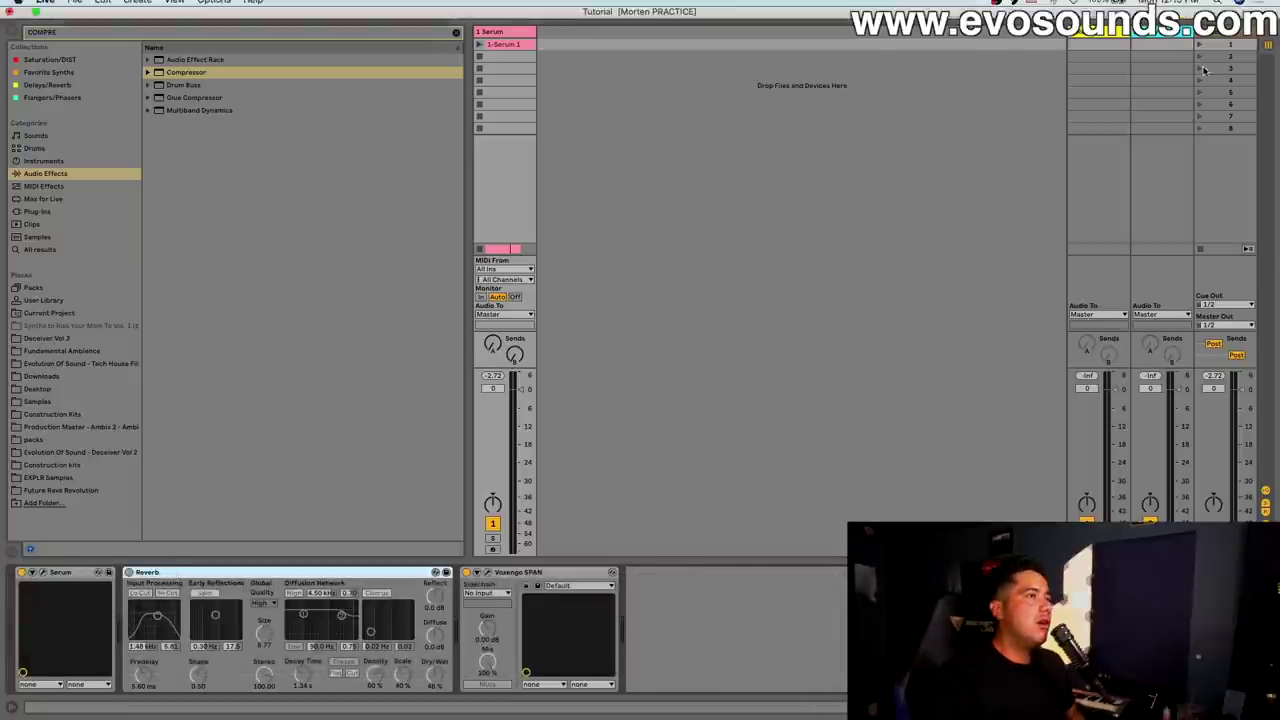
Step: Insert a new return track after the Reverb return
{"action": "right_click", "coordinate": [1096, 30]}
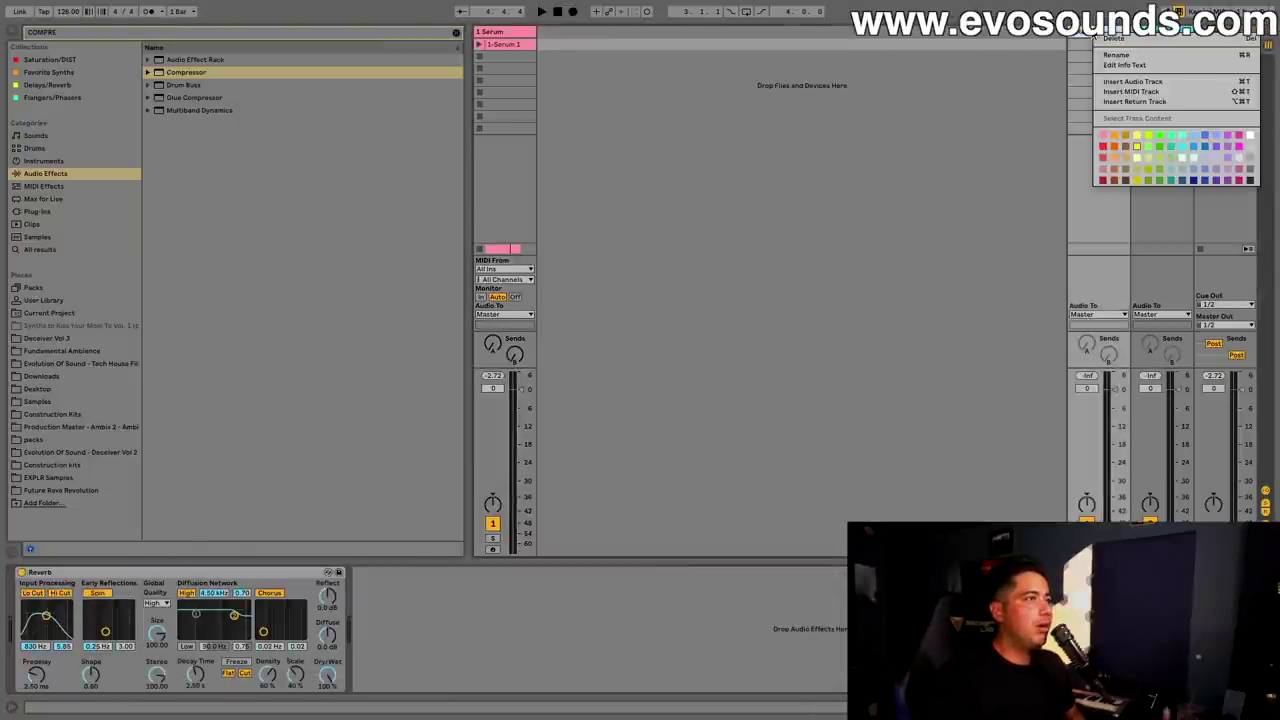
{"action": "left_click", "coordinate": [1143, 101]}
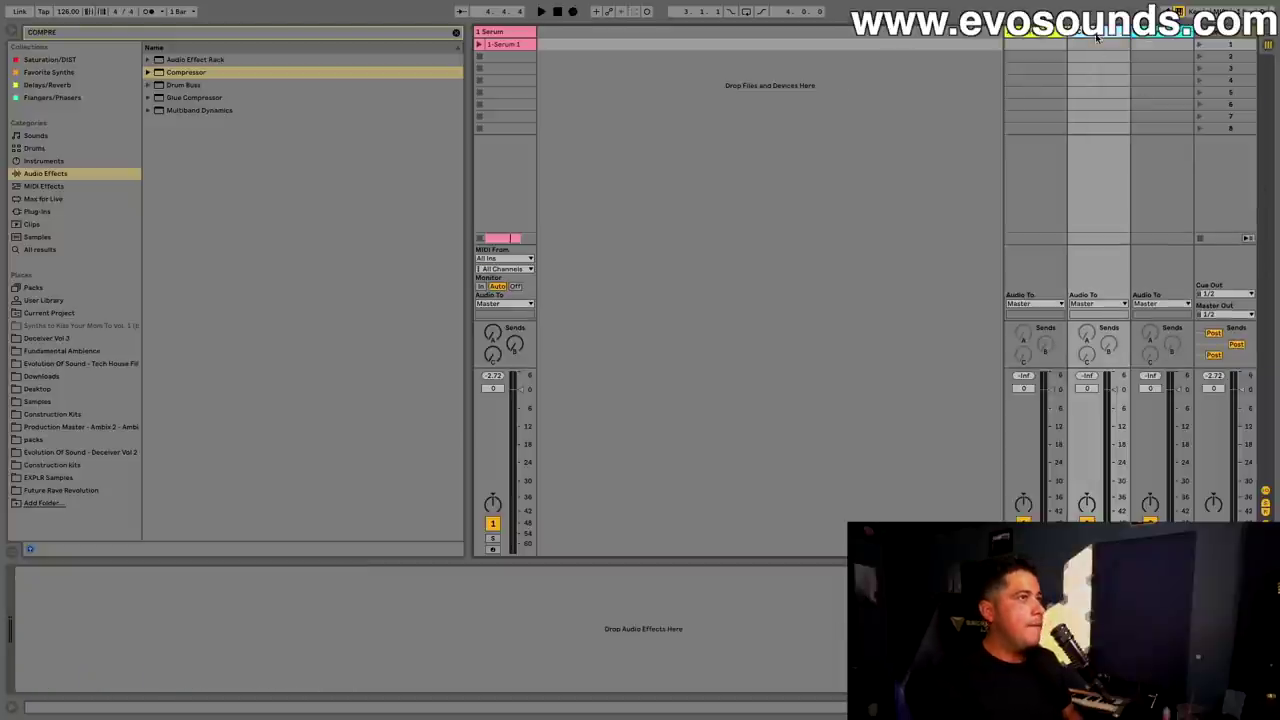
Step: Load the Brute Compression preset of the Compressor onto the new return track and turn off its makeup gain
{"action": "left_click", "coordinate": [340, 74]}
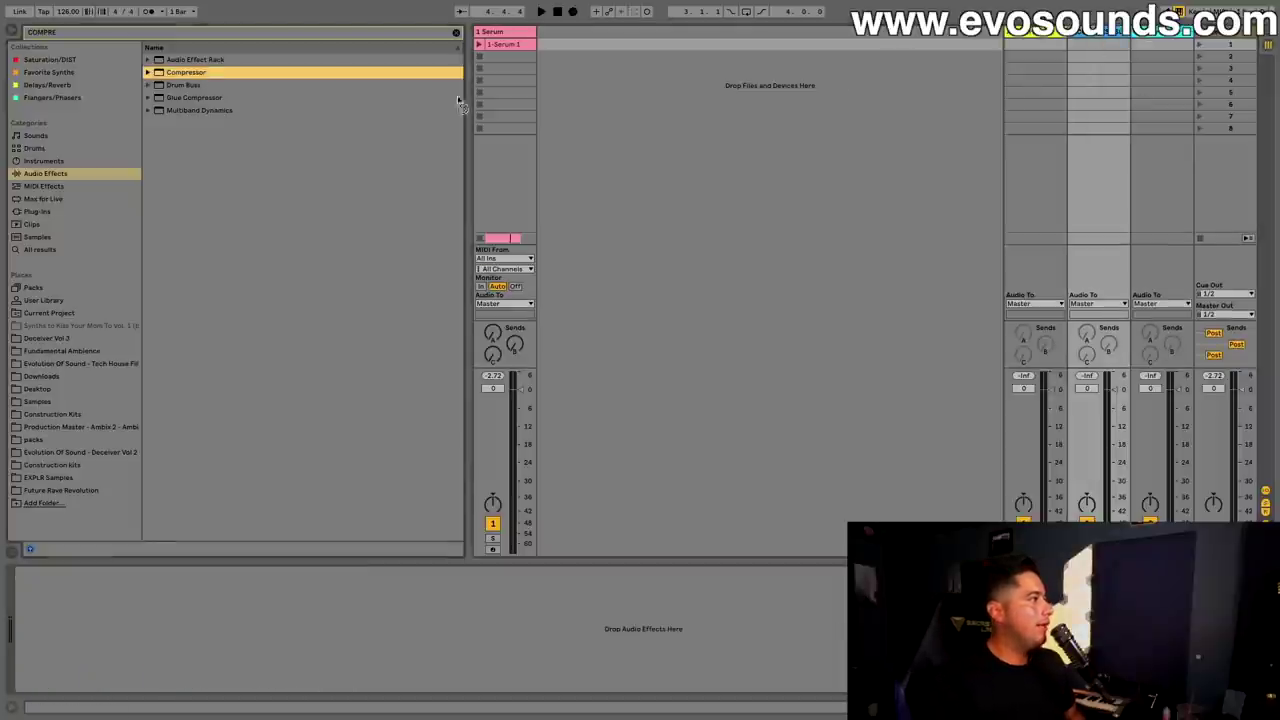
{"action": "left_click", "coordinate": [150, 73]}
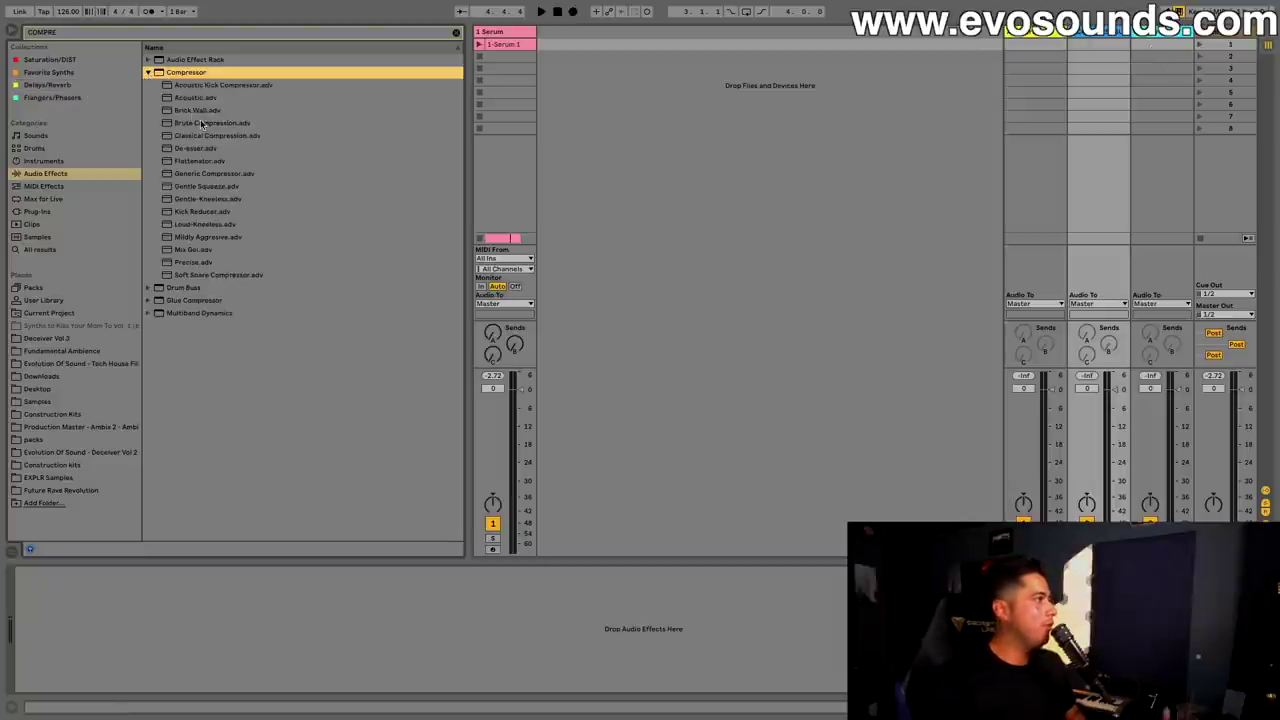
{"action": "left_click_drag", "start_coordinate": [202, 123], "coordinate": [1103, 45]}
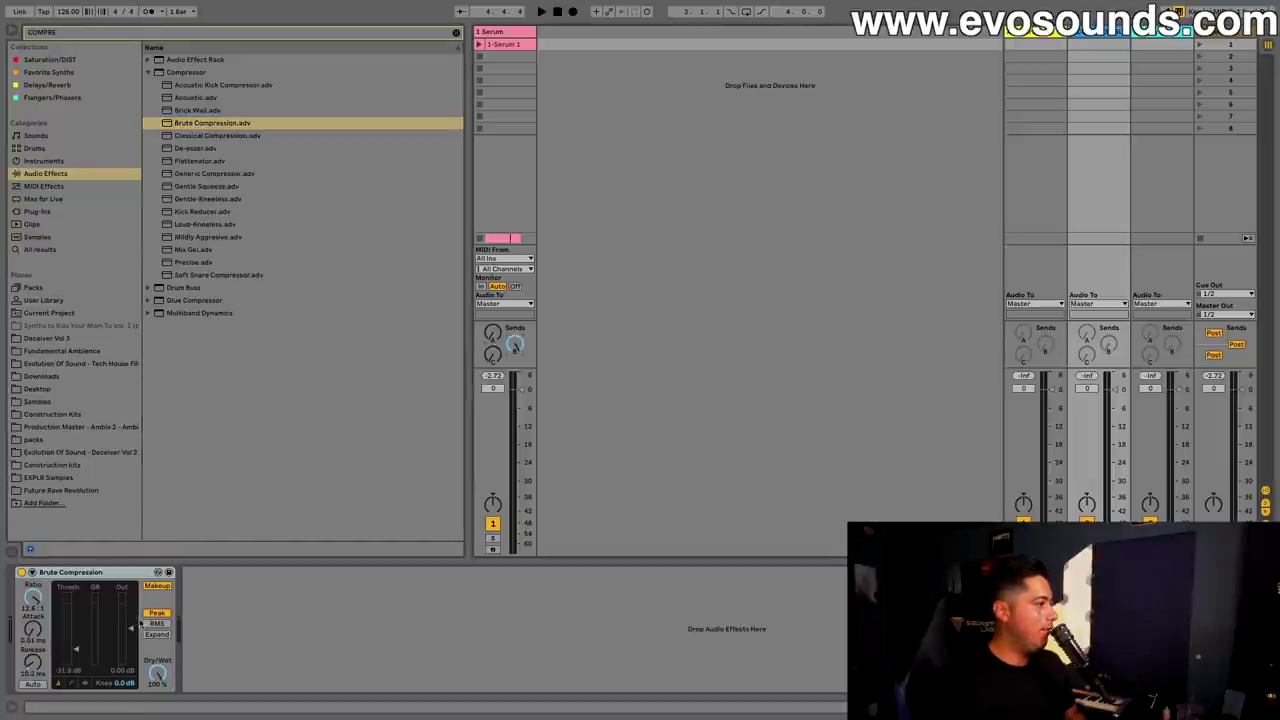
{"action": "left_click", "coordinate": [155, 587]}
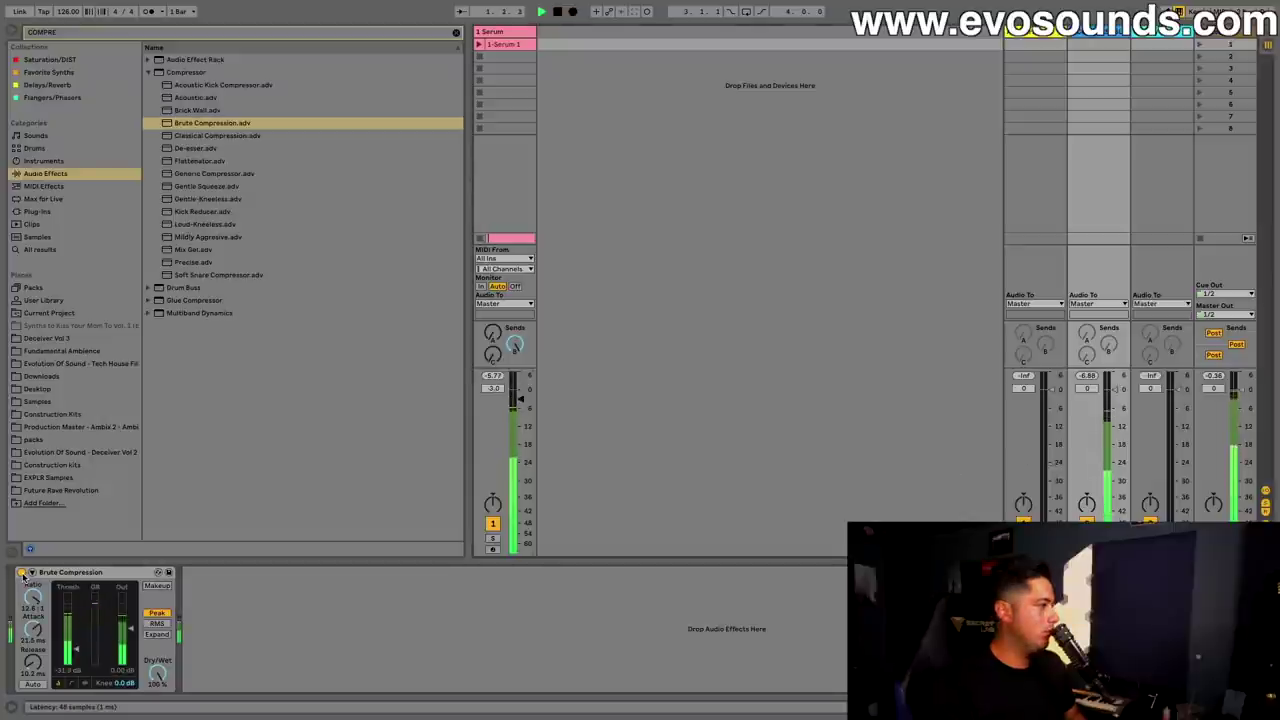
Step: Compare the playback with the return's Brute Compression and the Serum track's Reverb each switched off and on
{"action": "left_click", "coordinate": [22, 573]}
{"action": "left_click", "coordinate": [22, 573]}
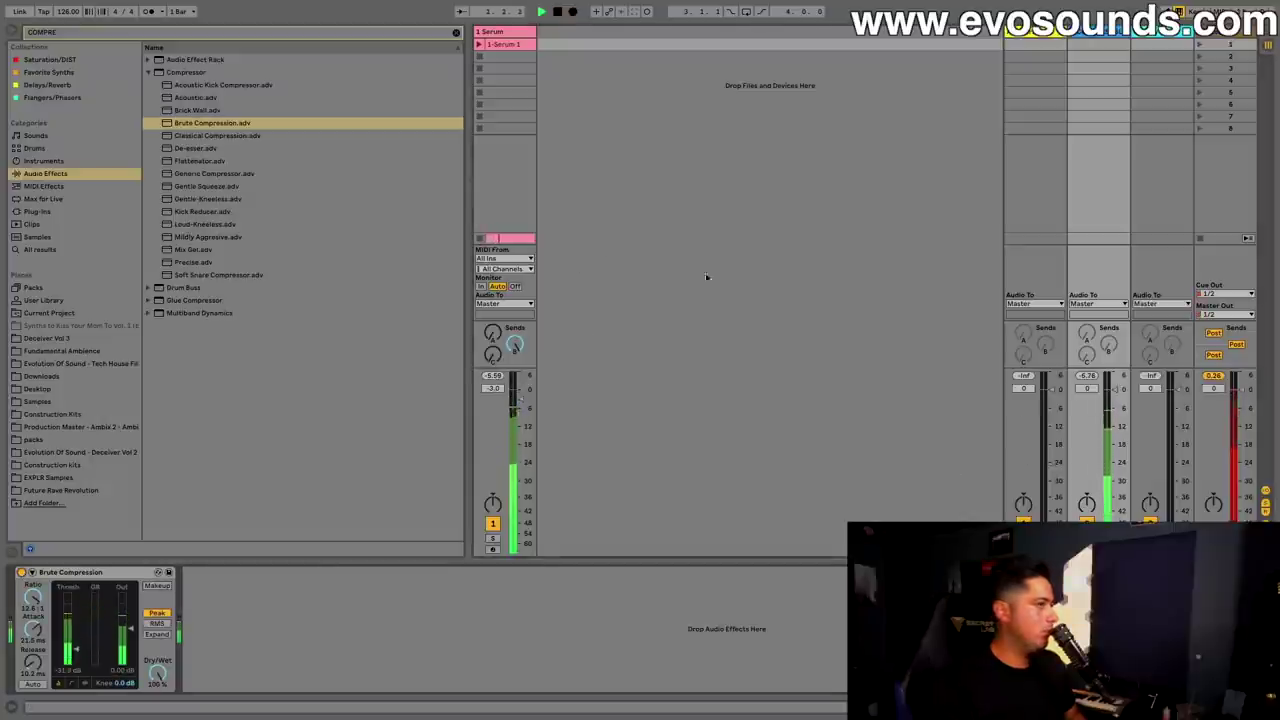
{"action": "left_click", "coordinate": [515, 33]}
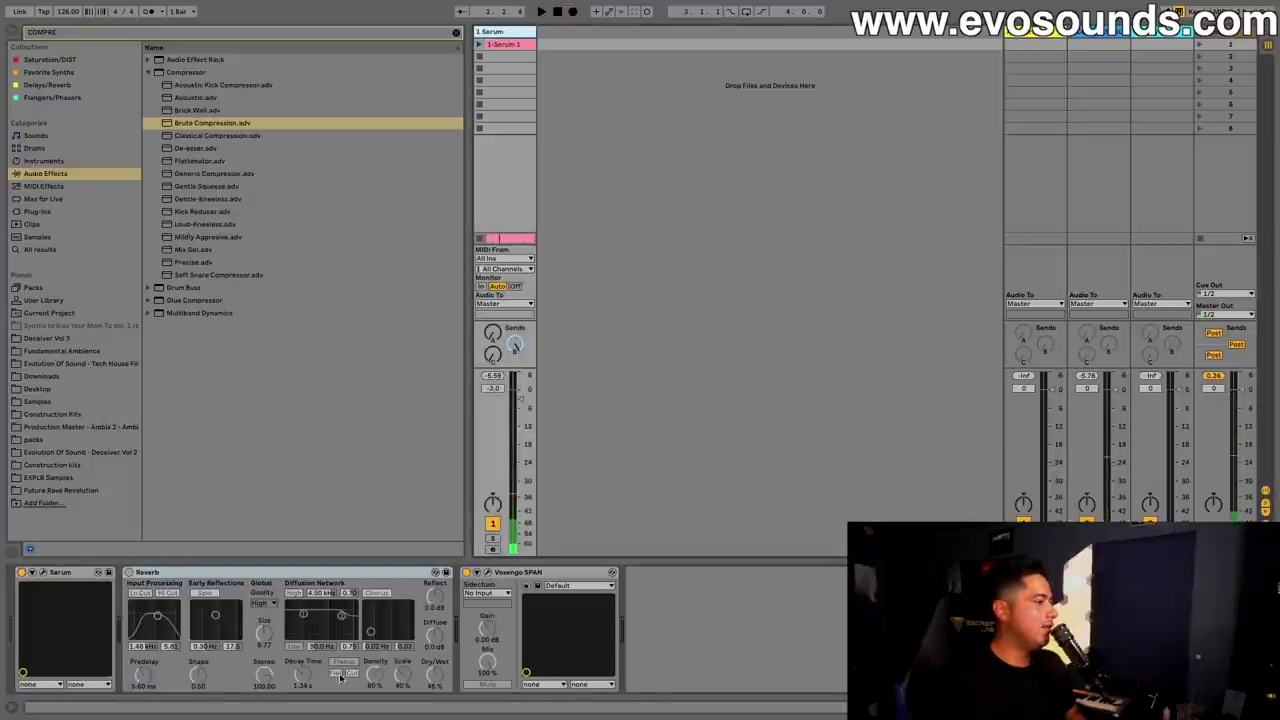
{"action": "left_click", "coordinate": [129, 572]}
{"action": "left_click", "coordinate": [129, 573]}
{"action": "key", "text": "space"}
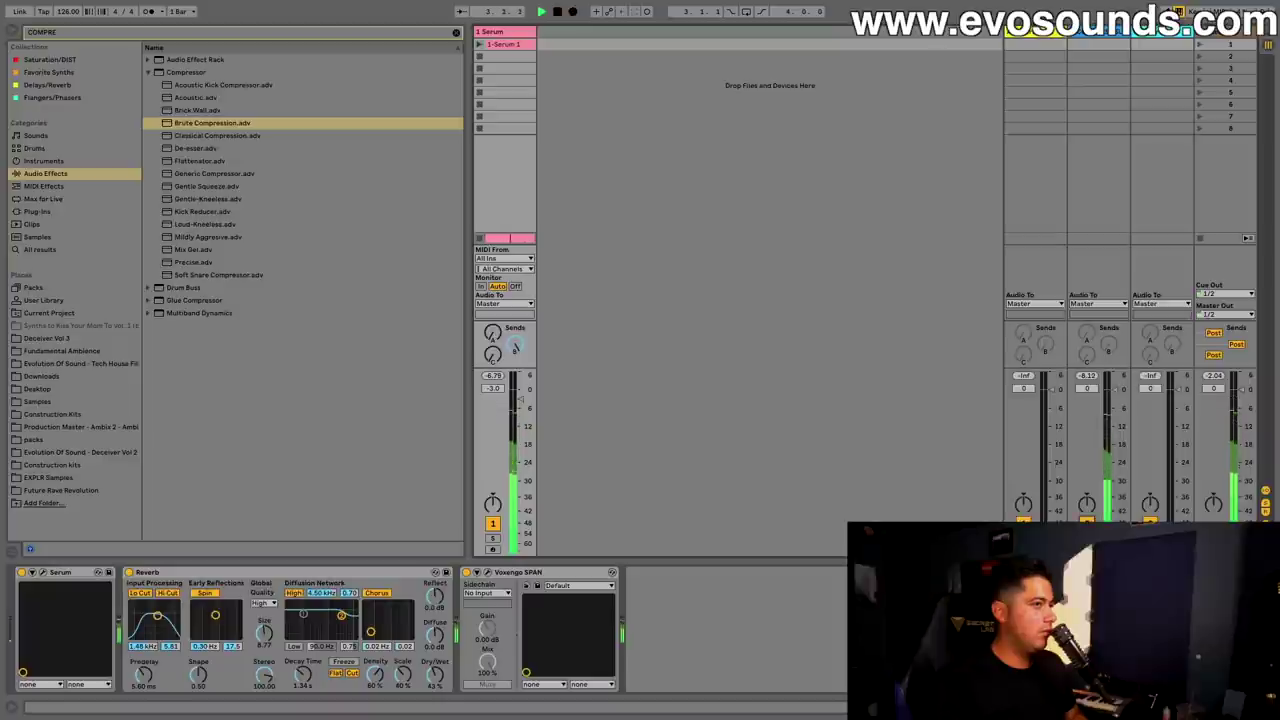
Step: Set the return compressor's attack to 49.0 ms with a lower threshold, and balance the return at -6.0 dB against the Serum track at -2.8 dB
{"action": "left_click_drag", "start_coordinate": [1101, 458], "coordinate": [1114, 404]}
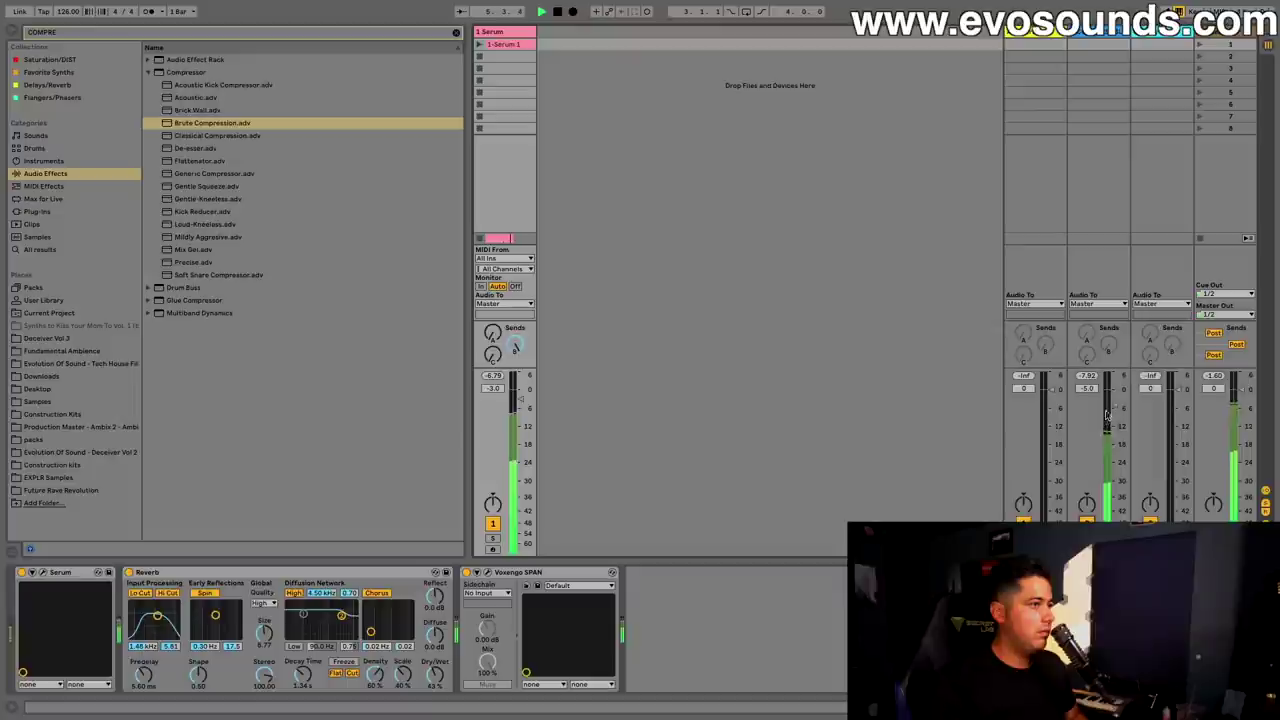
{"action": "left_click", "coordinate": [1089, 36]}
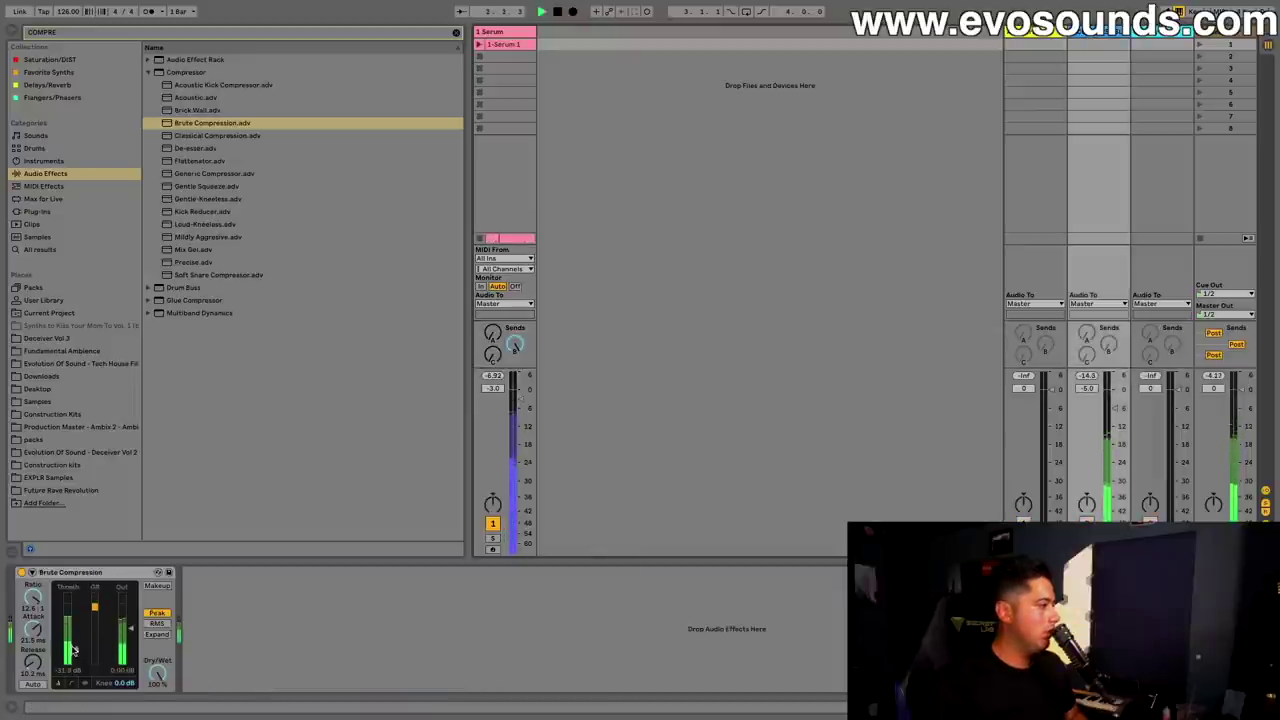
{"action": "left_click_drag", "start_coordinate": [71, 645], "coordinate": [33, 614]}
{"action": "key", "text": "space"}
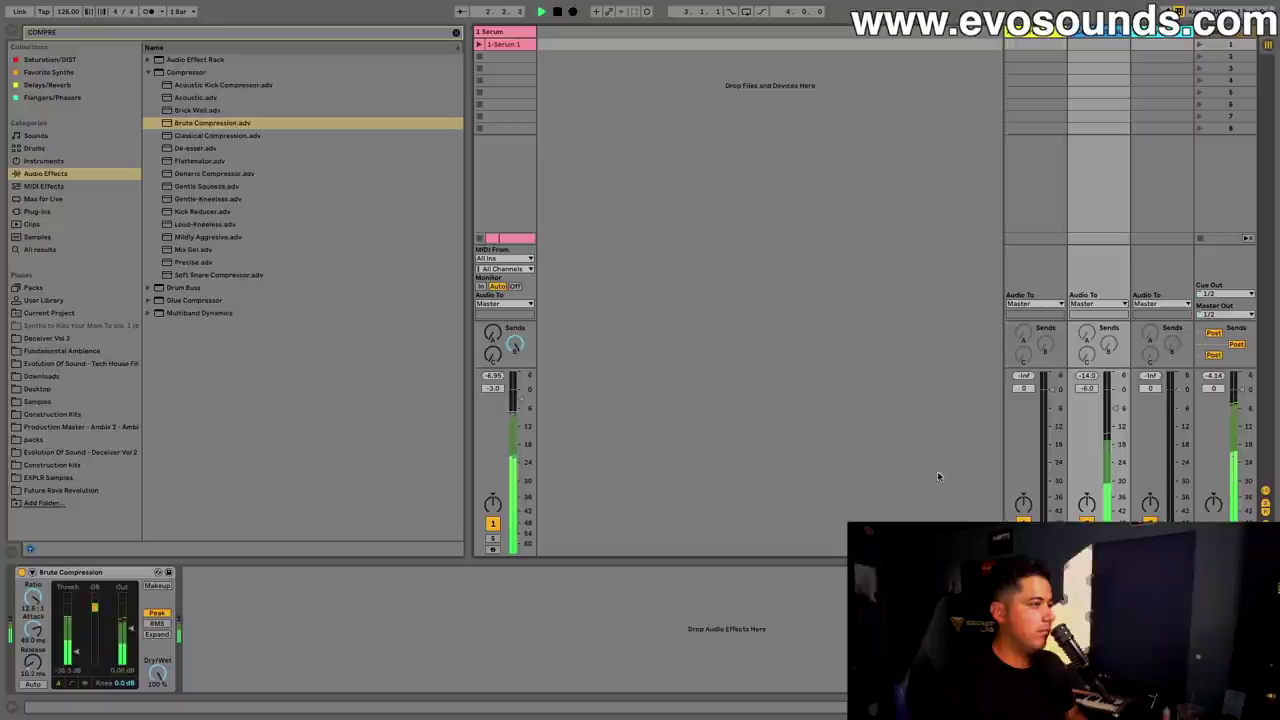
{"action": "left_click_drag", "start_coordinate": [512, 407], "coordinate": [530, 398]}
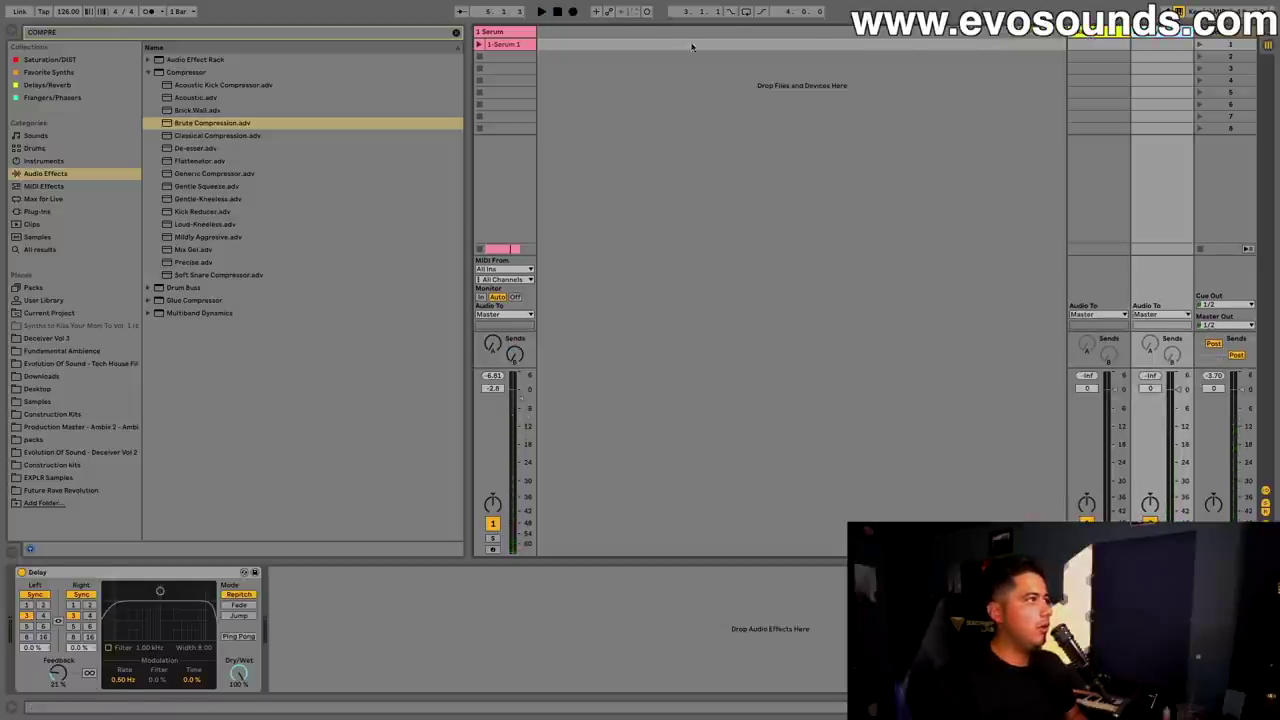
Step: Delete Voxengo SPAN from the Serum track and duplicate the track
{"action": "left_click", "coordinate": [511, 38]}
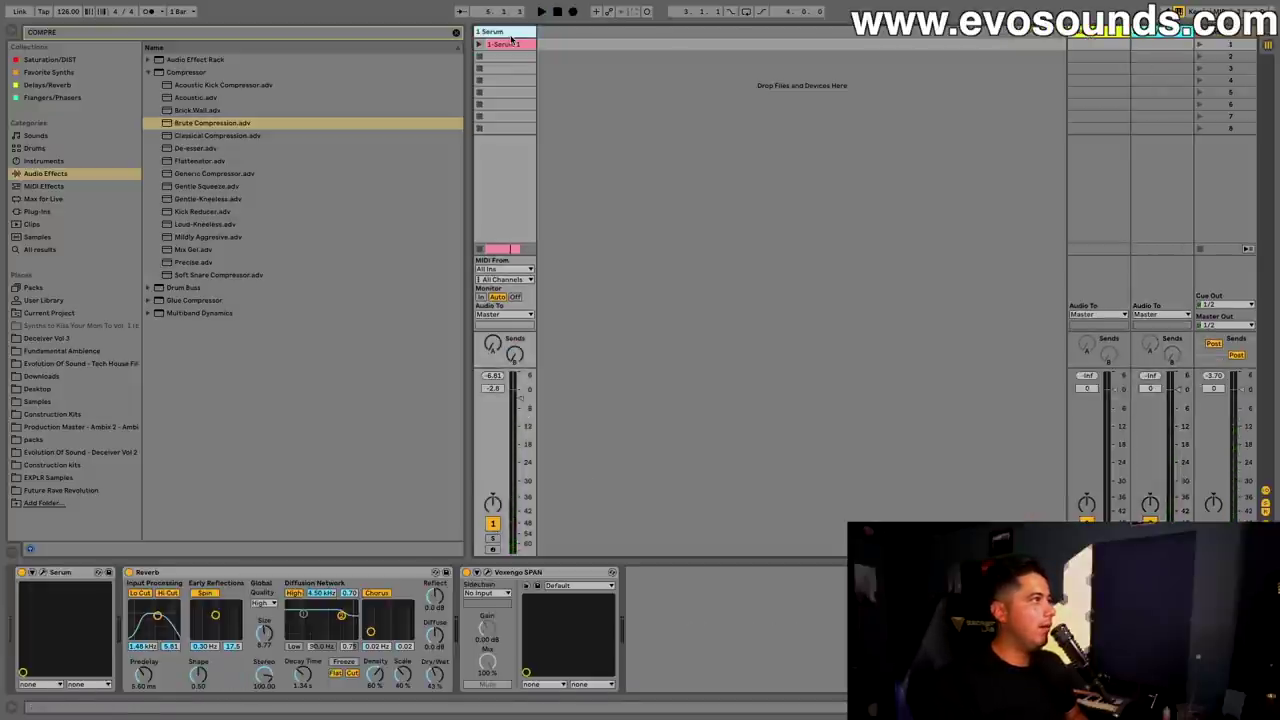
{"action": "left_click", "coordinate": [518, 573]}
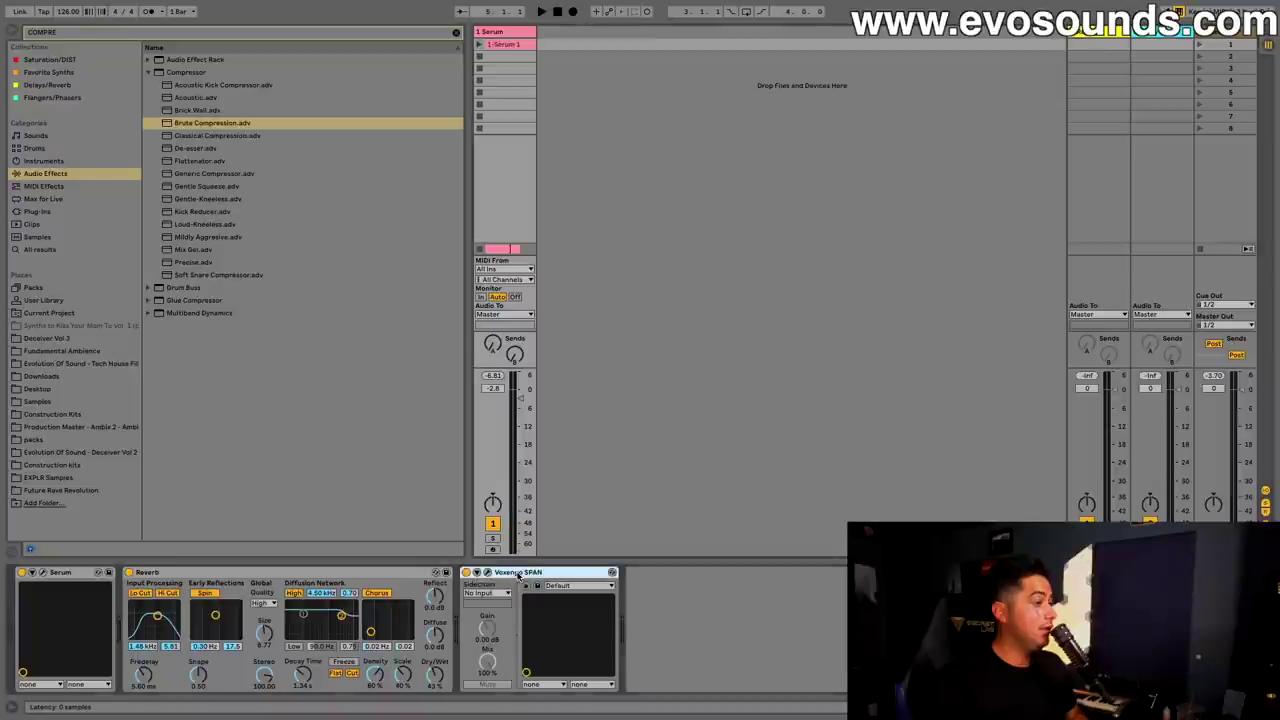
{"action": "key", "text": "Delete"}
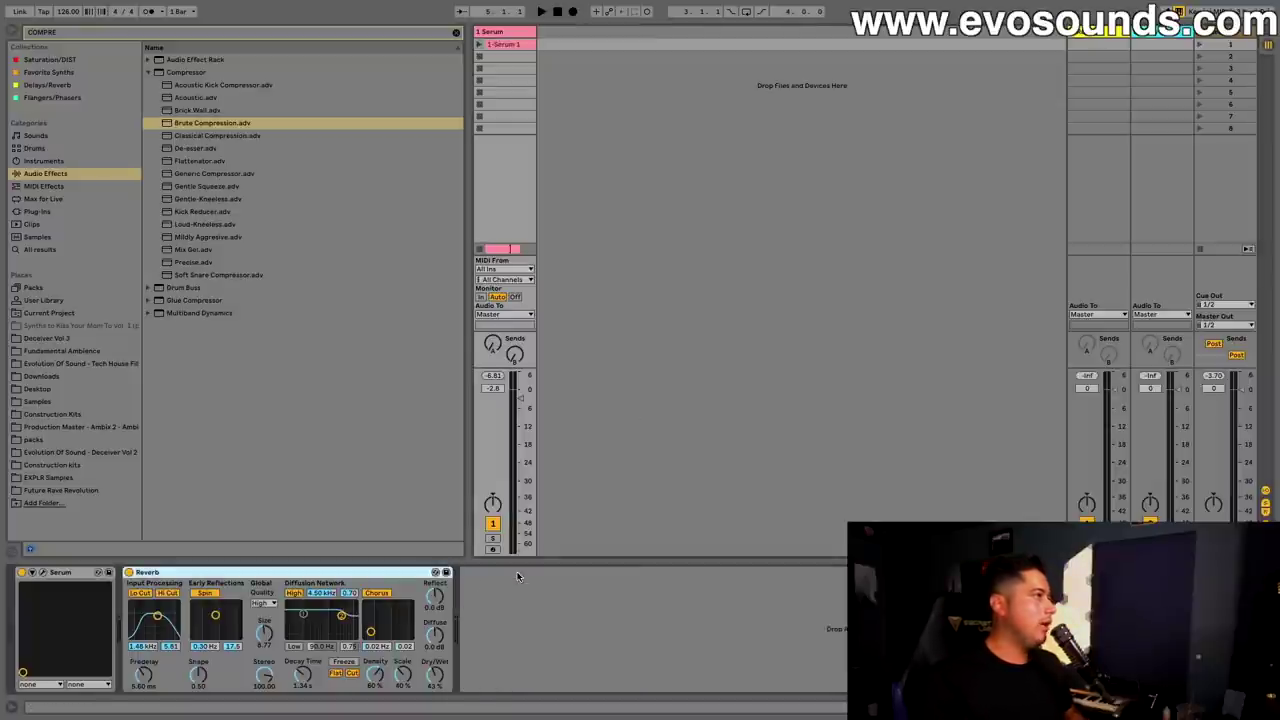
{"action": "left_click", "coordinate": [514, 35]}
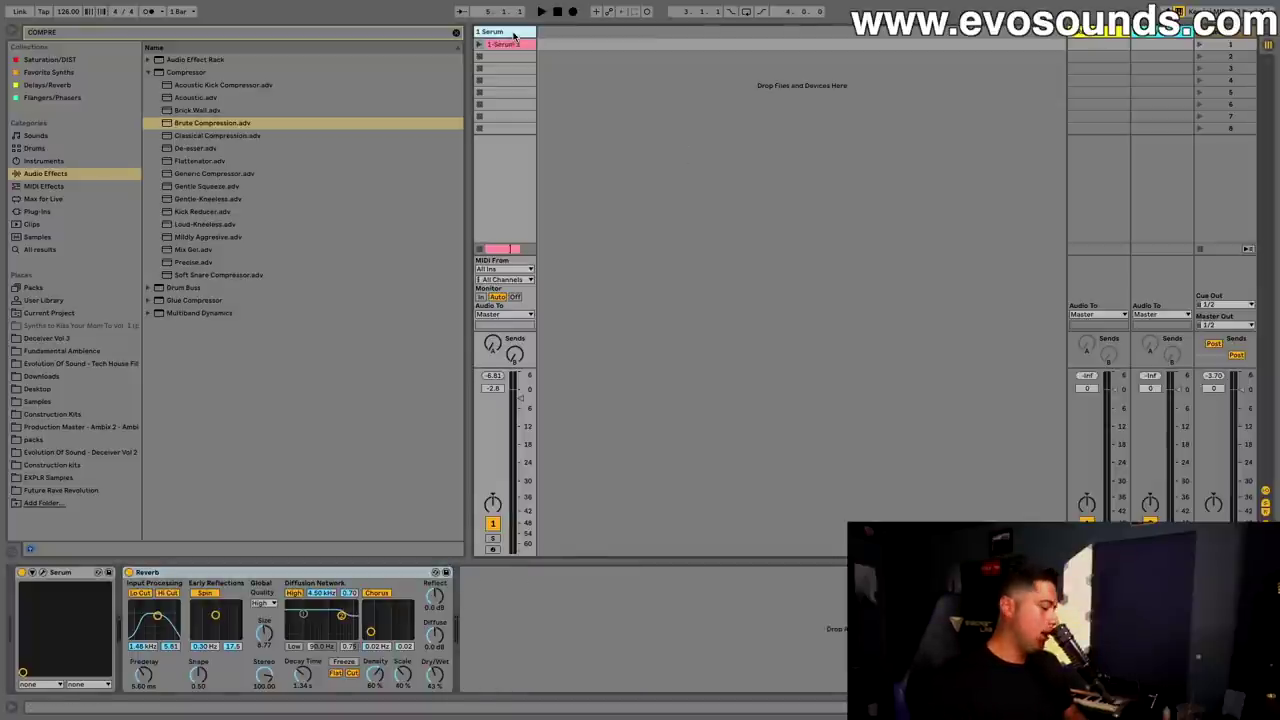
{"action": "key", "text": "ctrl+d"}
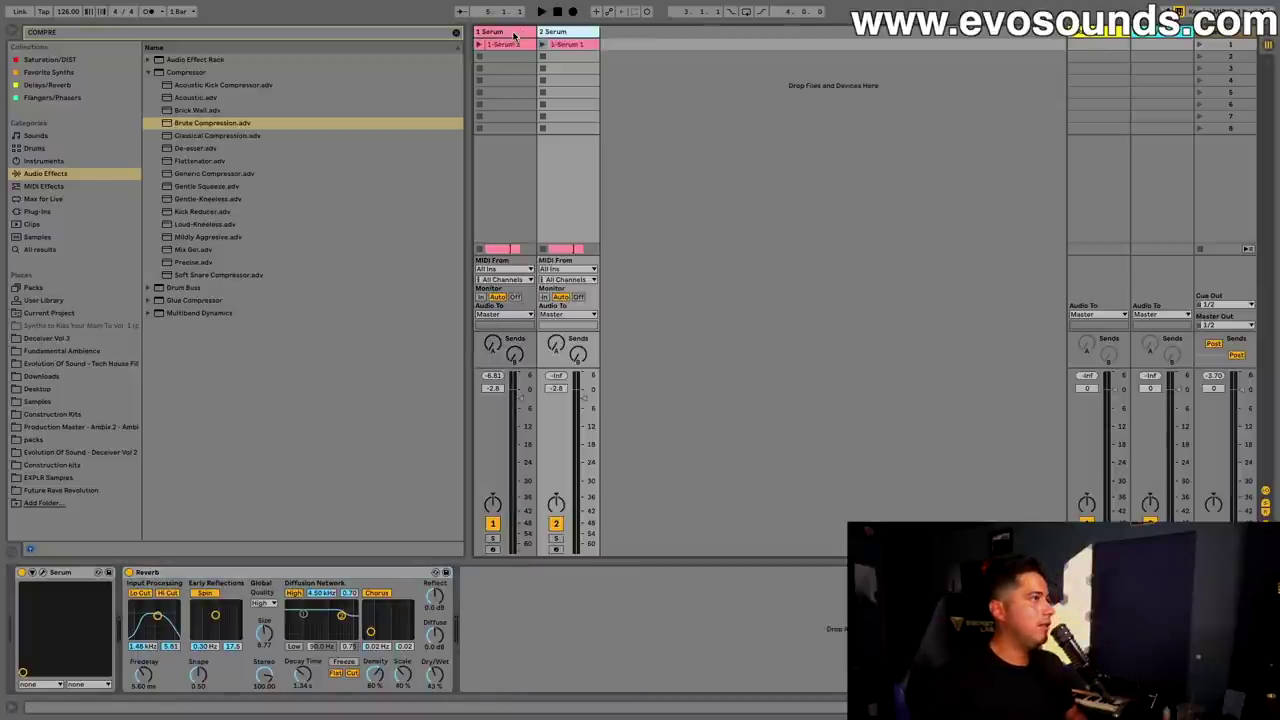
Step: Open the Serum instrument on the duplicated track and delete that track's Reverb
{"action": "left_click", "coordinate": [43, 573]}
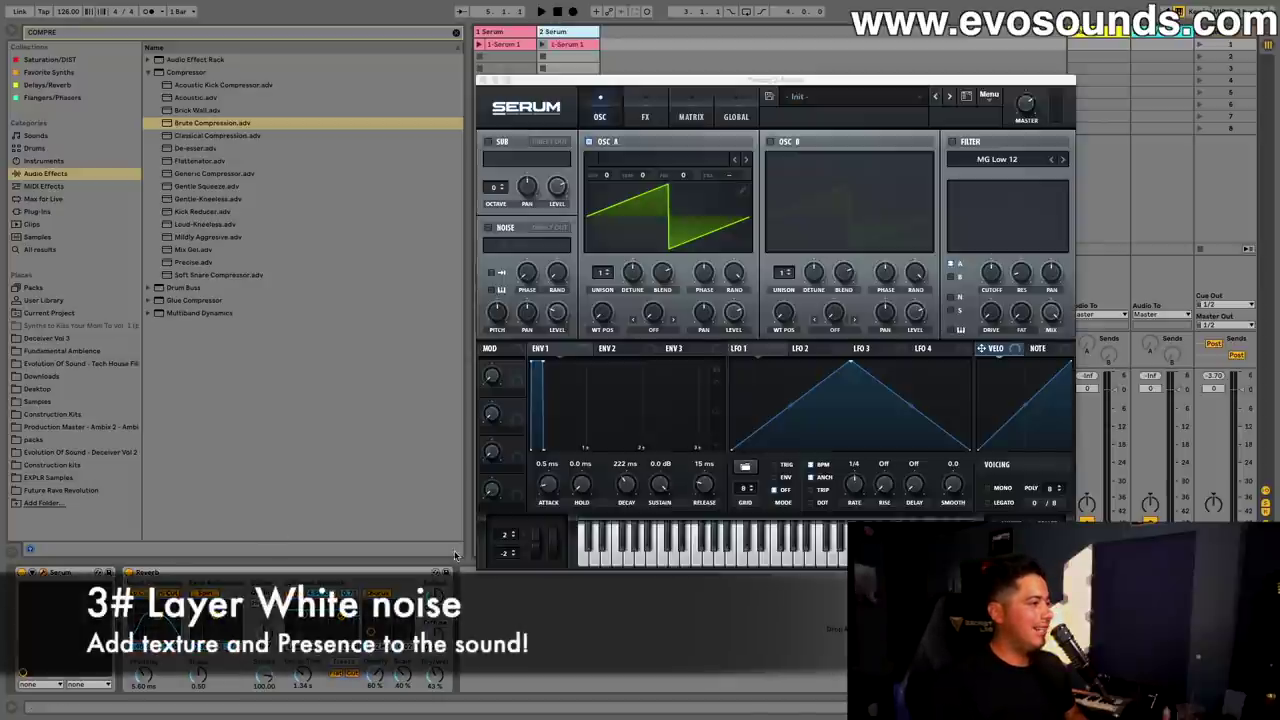
{"action": "left_click", "coordinate": [193, 573]}
{"action": "key", "text": "Delete"}
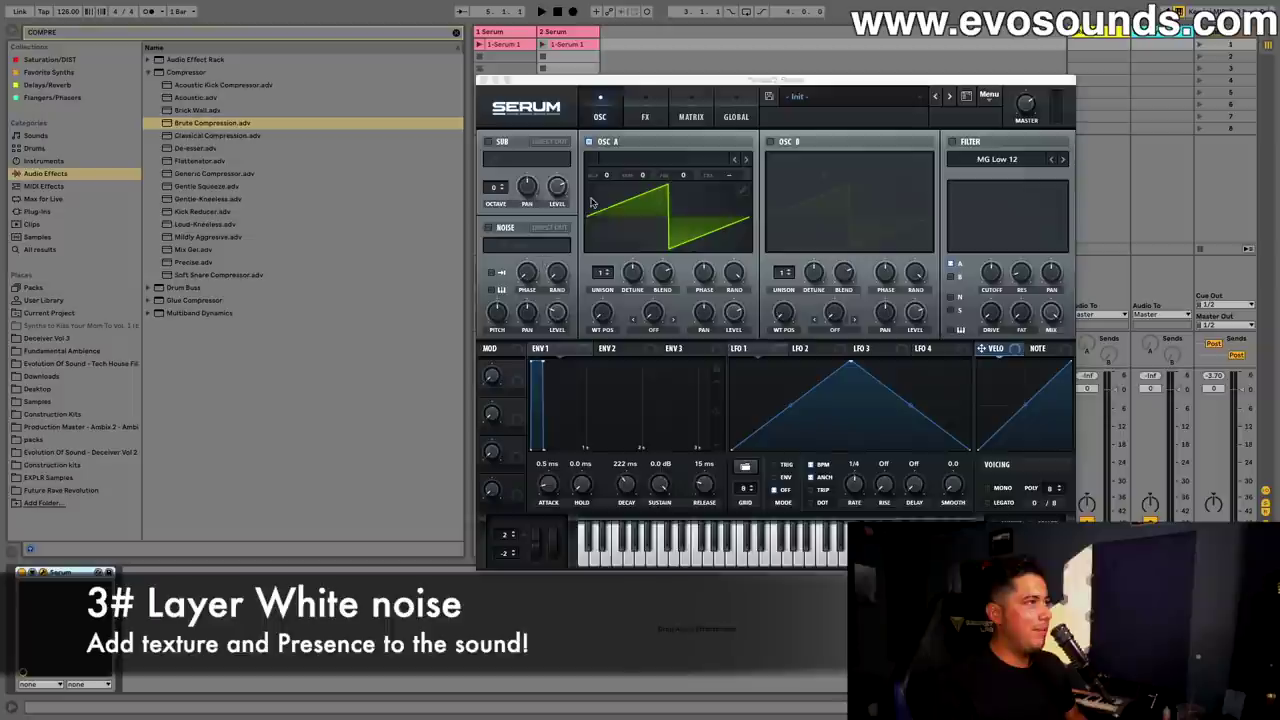
Step: Turn off oscillator A in the duplicate's Serum and turn on the noise oscillator with the BrightWhite sample from Analog
{"action": "left_click", "coordinate": [603, 147]}
{"action": "left_click", "coordinate": [589, 141]}
{"action": "left_click", "coordinate": [488, 227]}
{"action": "left_click", "coordinate": [516, 245]}
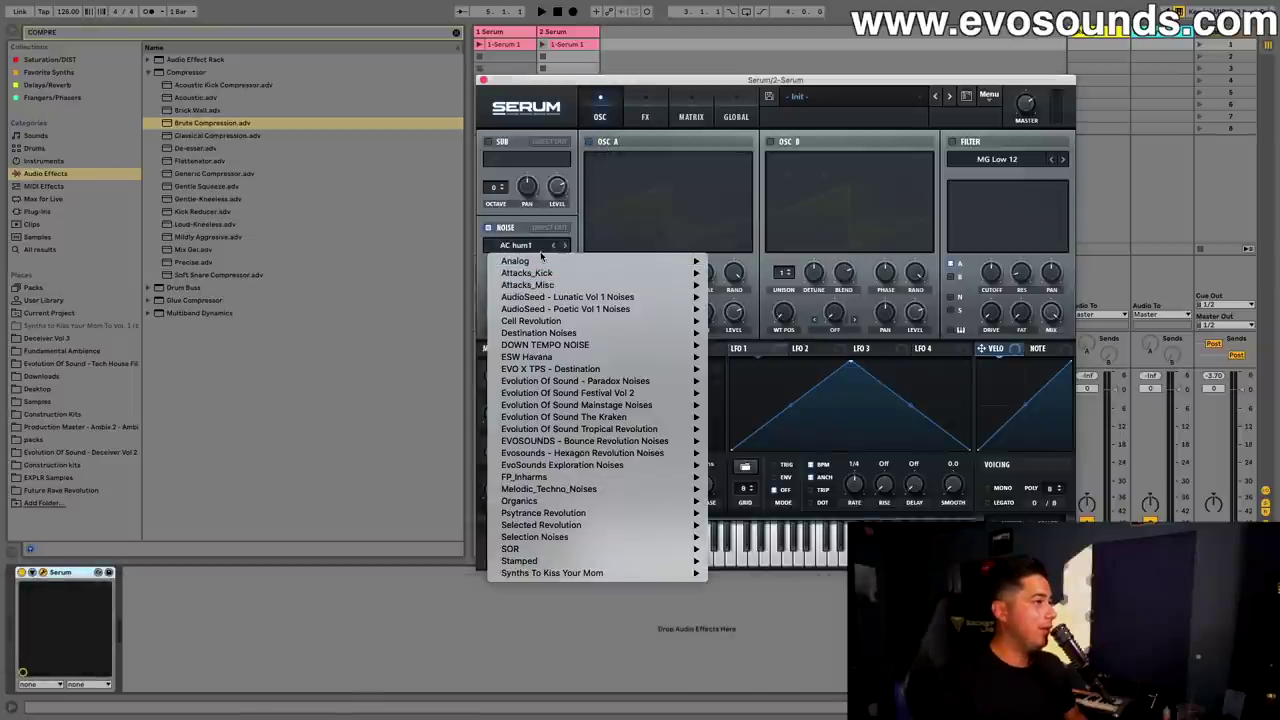
{"action": "mouse_move", "coordinate": [543, 260]}
{"action": "left_click", "coordinate": [745, 308]}
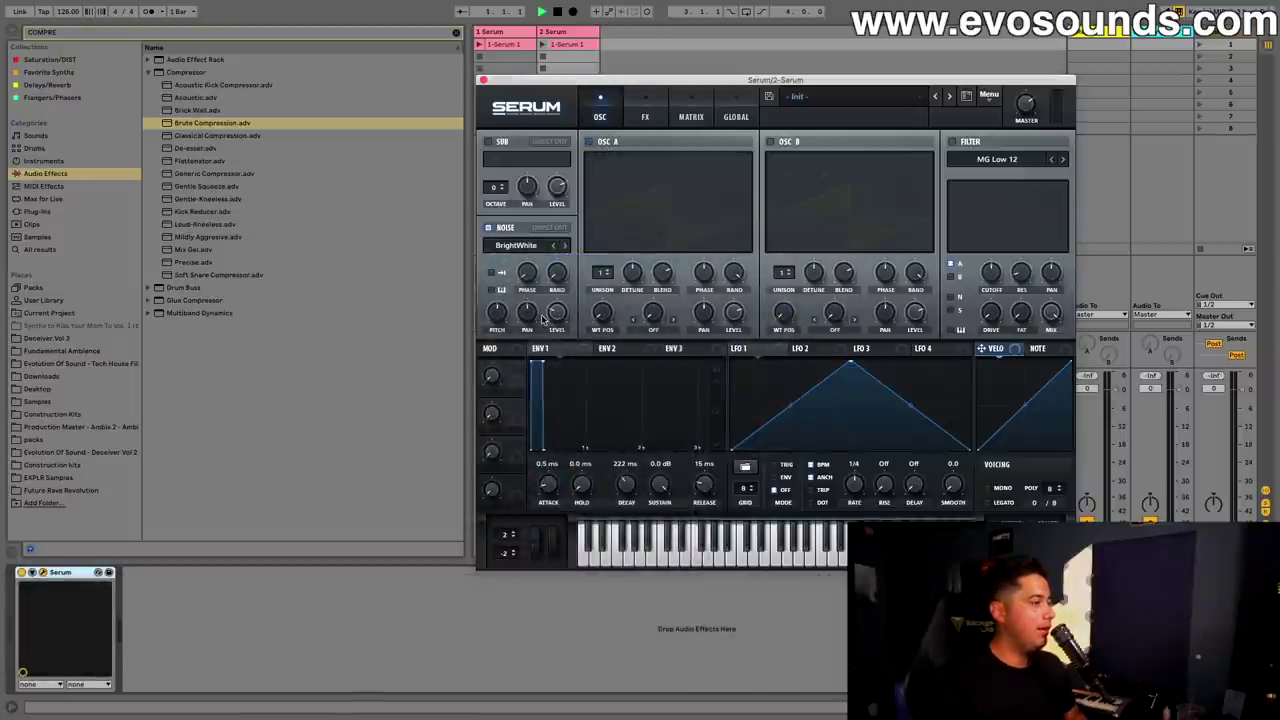
Step: Play both layers in Arrangement View, lowering the noise track's volume to -5.8 dB and adjusting Serum's noise level
{"action": "key", "text": "space"}
{"action": "left_click_drag", "start_coordinate": [563, 83], "coordinate": [688, 121]}
{"action": "left_click", "coordinate": [643, 80]}
{"action": "key", "text": "Tab"}
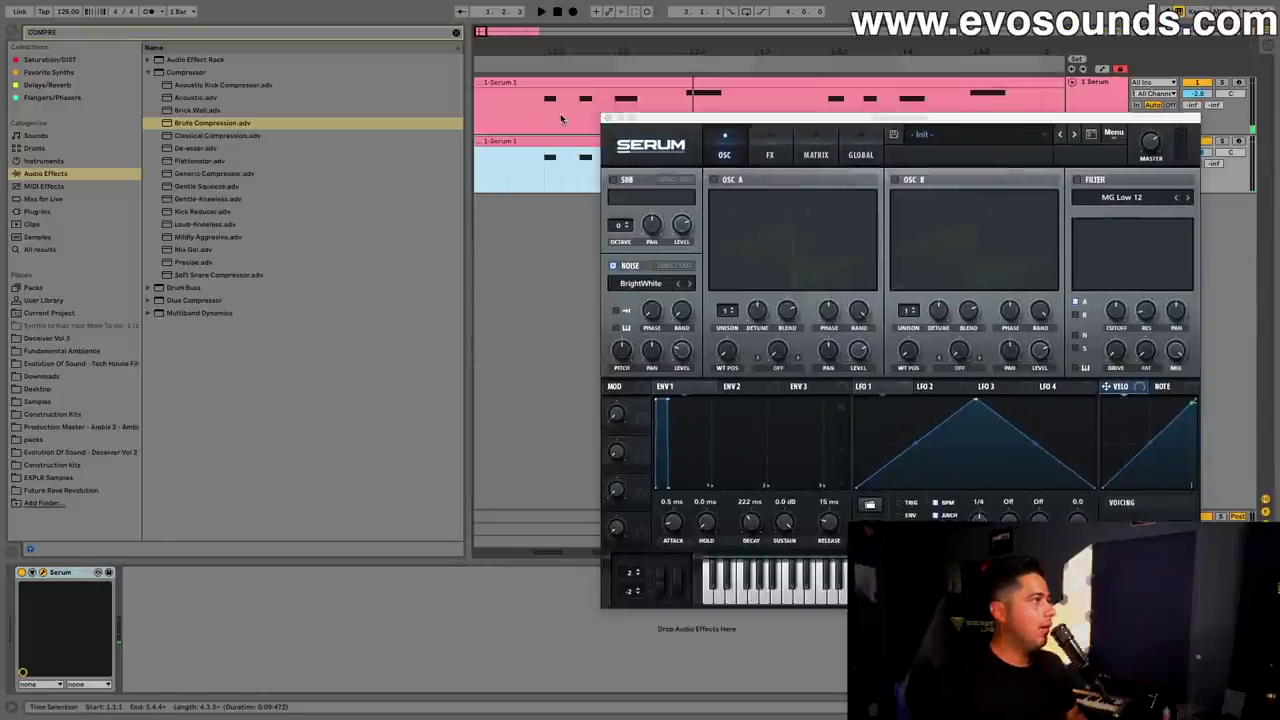
{"action": "key", "text": "space"}
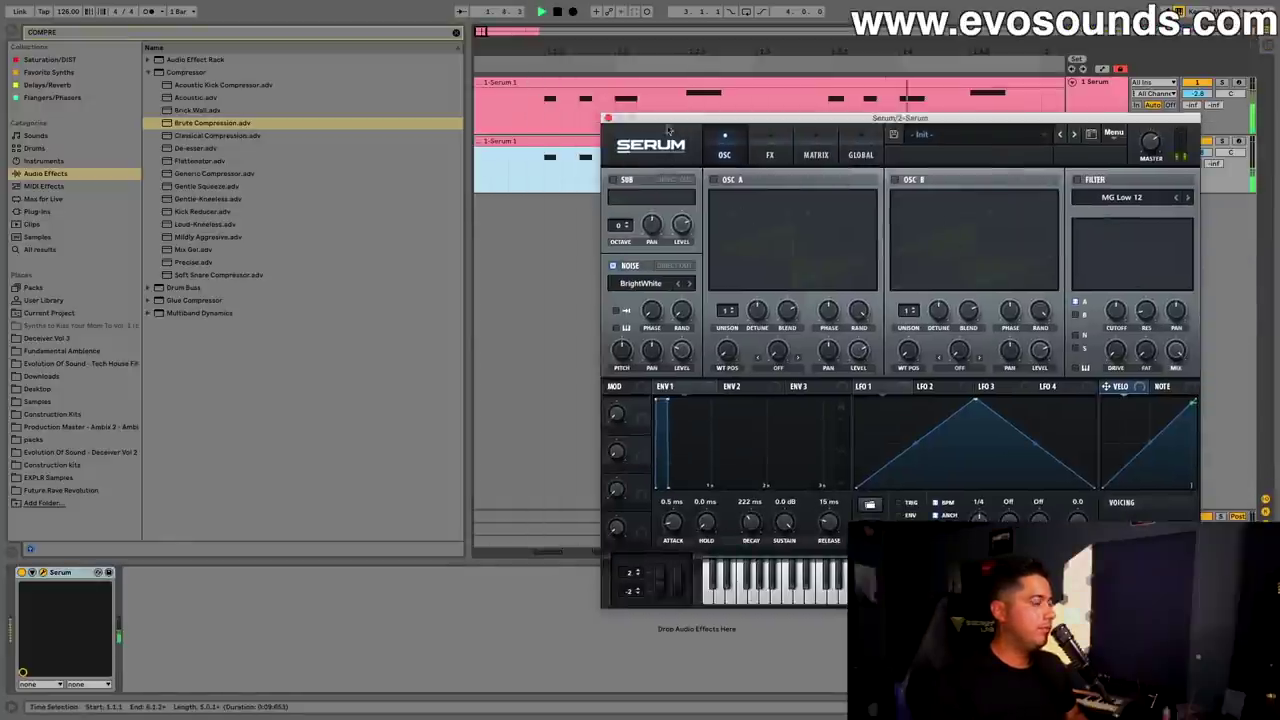
{"action": "left_click_drag", "start_coordinate": [731, 124], "coordinate": [577, 132]}
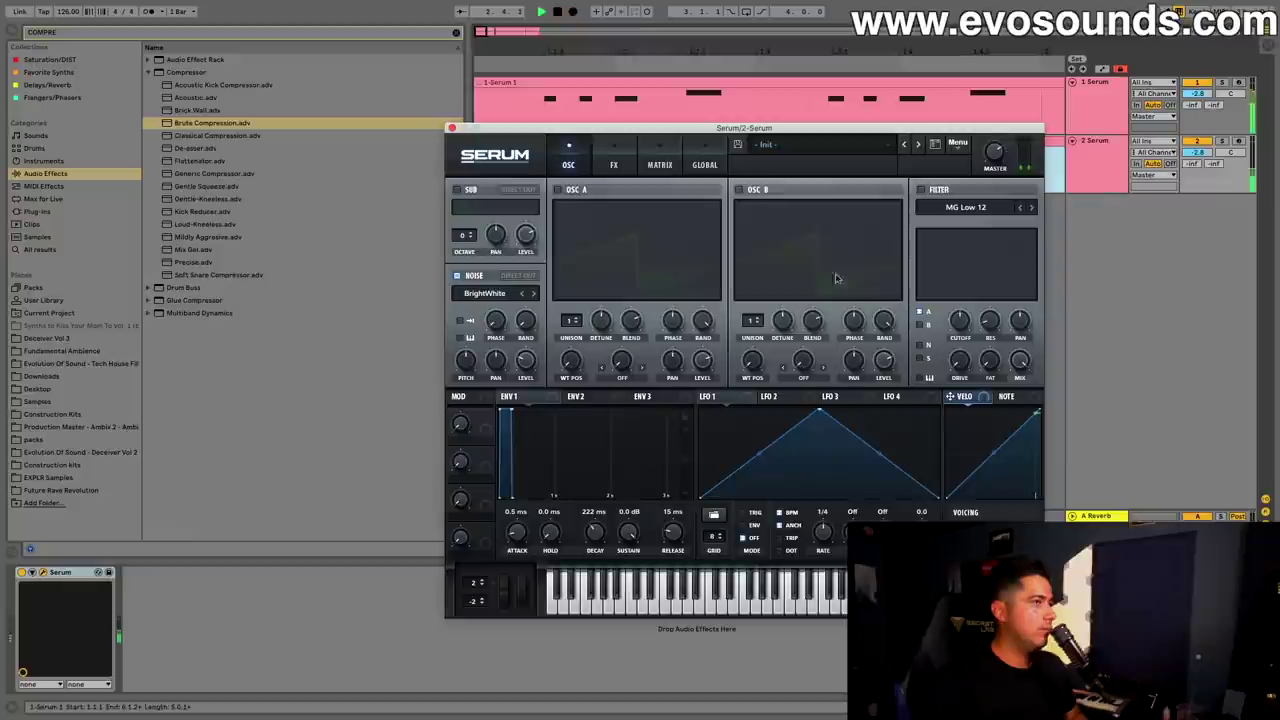
{"action": "left_click", "coordinate": [1065, 177]}
{"action": "left_click_drag", "start_coordinate": [530, 364], "coordinate": [530, 352]}
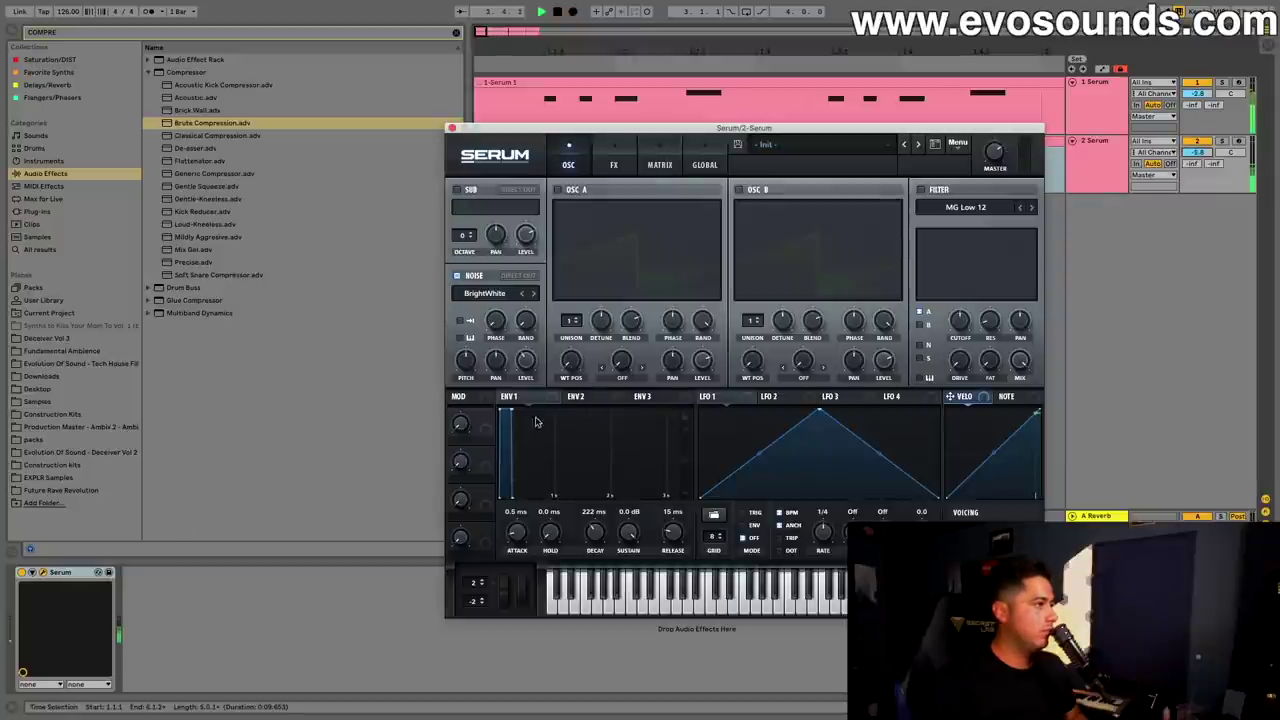
Step: Set Envelope 1's sustain to minus infinity and its decay to 118 ms, and replay the layers
{"action": "left_click", "coordinate": [530, 400]}
{"action": "key", "text": "space"}
{"action": "left_click_drag", "start_coordinate": [627, 531], "coordinate": [592, 543]}
{"action": "key", "text": "space"}
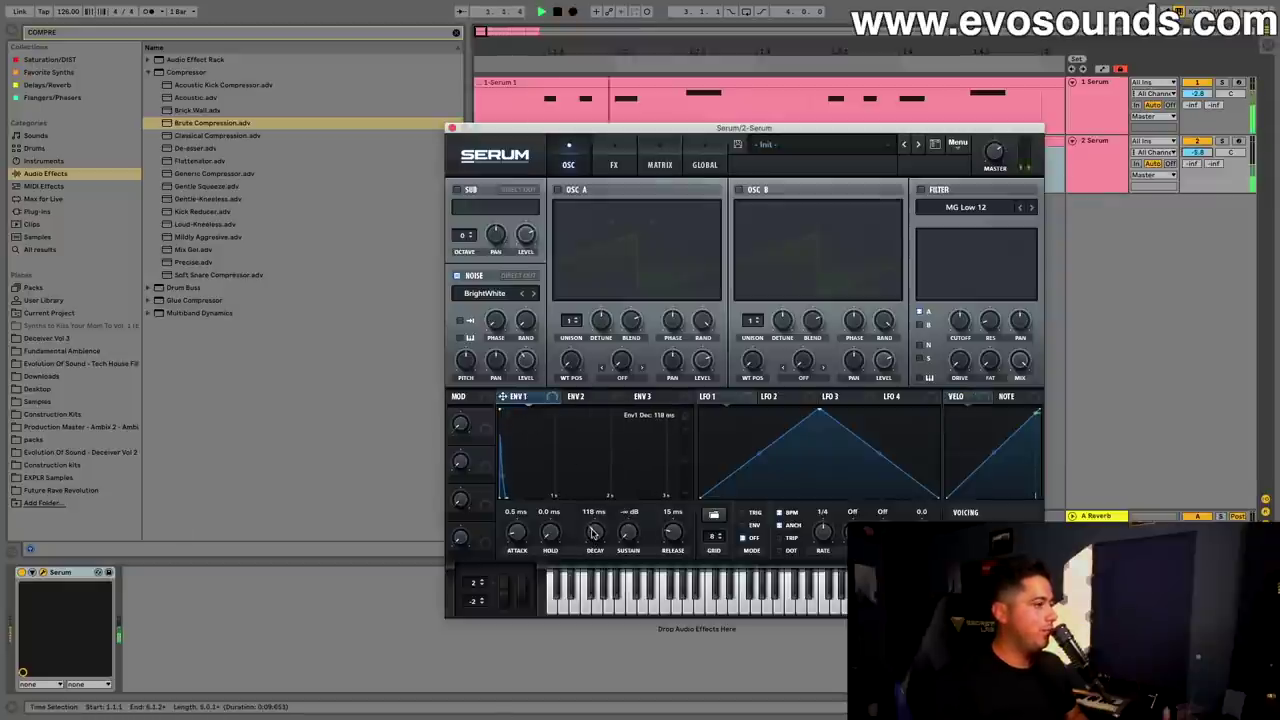
Step: Enable a low-cut EQ in Serum's effects and reset the noise track's volume to 0 dB in Session View
{"action": "left_click", "coordinate": [614, 164]}
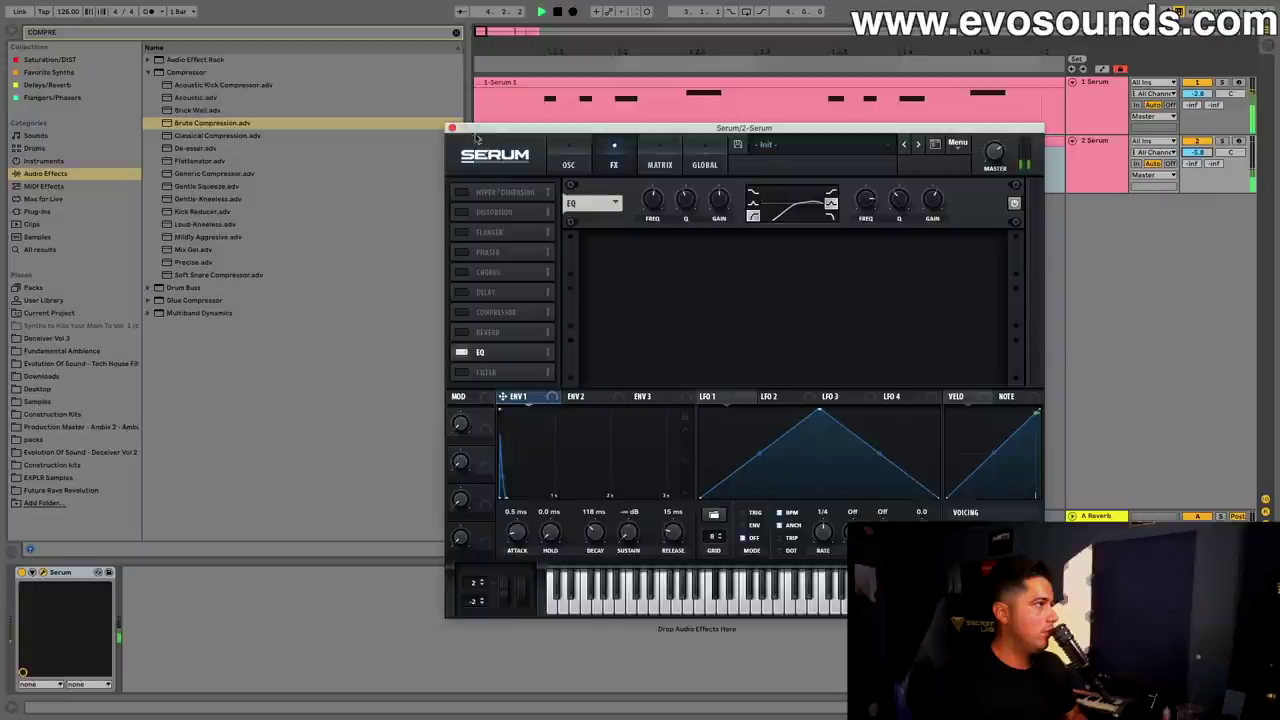
{"action": "left_click", "coordinate": [1073, 190]}
{"action": "key", "text": "Tab"}
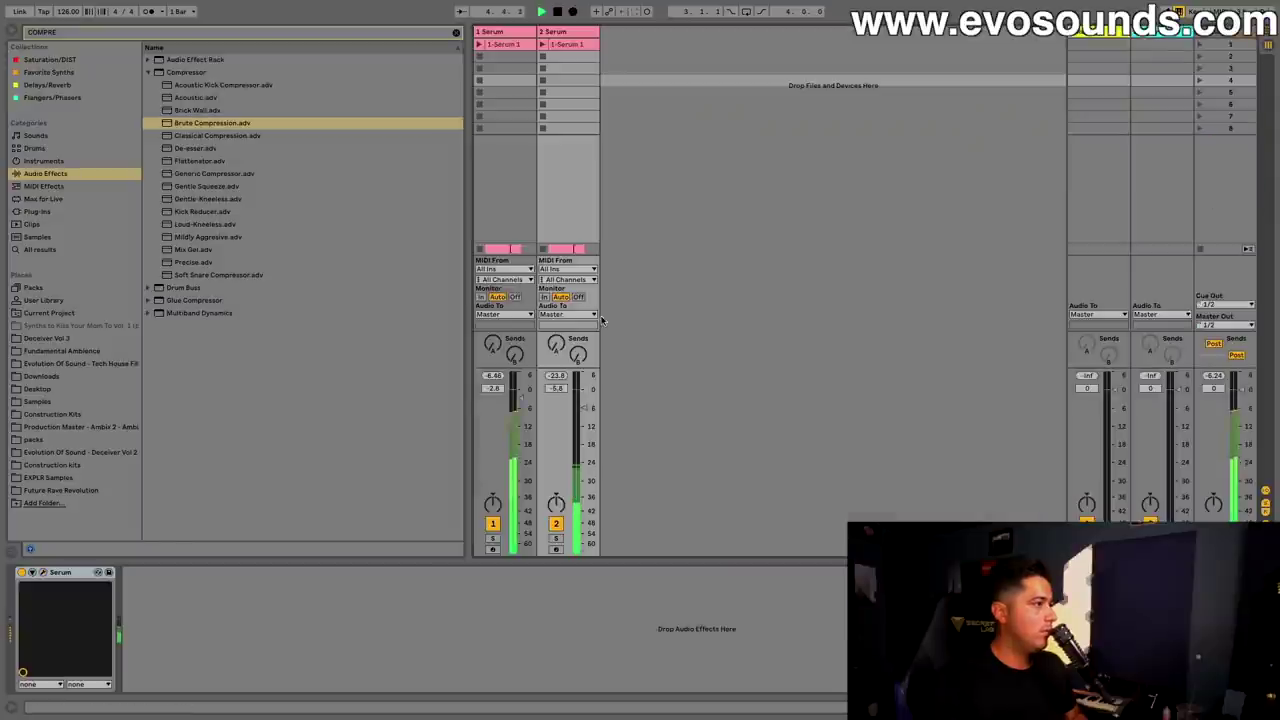
{"action": "double_click", "coordinate": [583, 407]}
{"action": "key", "text": "space"}
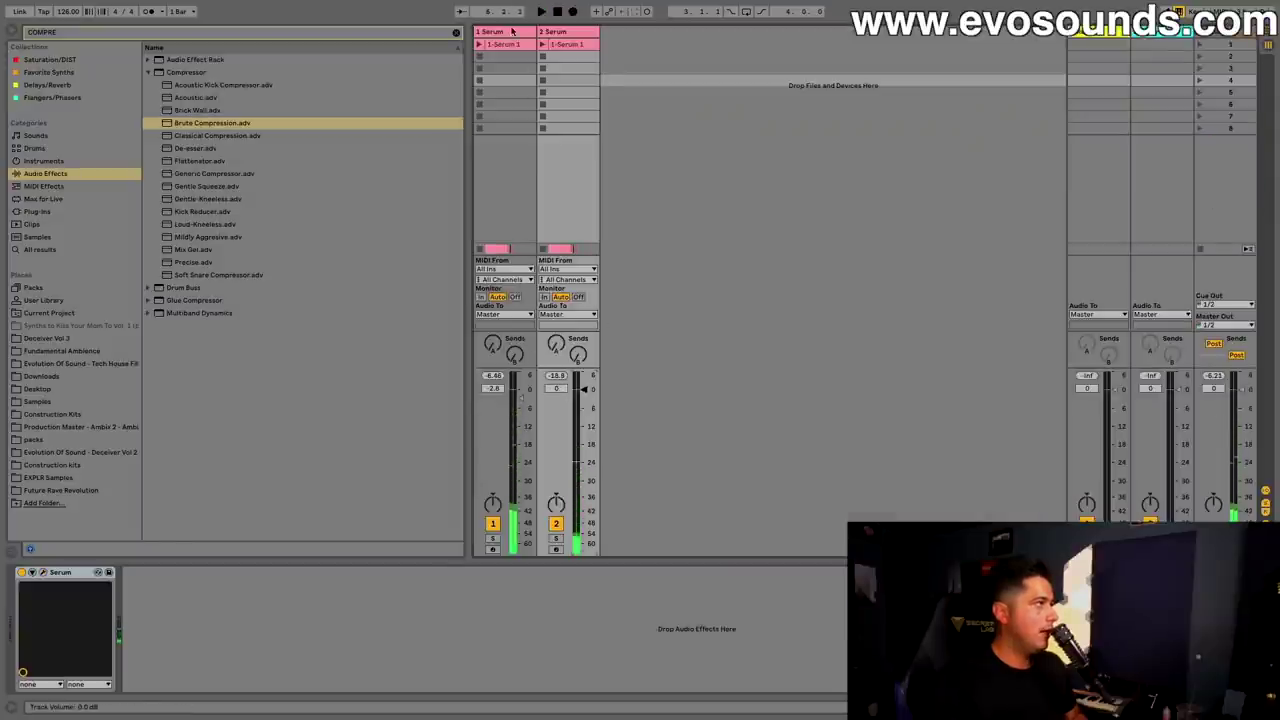
Step: Copy the Reverb from the first Serum track to the noise track and play both layers
{"action": "left_click", "coordinate": [512, 31]}
{"action": "left_click", "coordinate": [567, 35]}
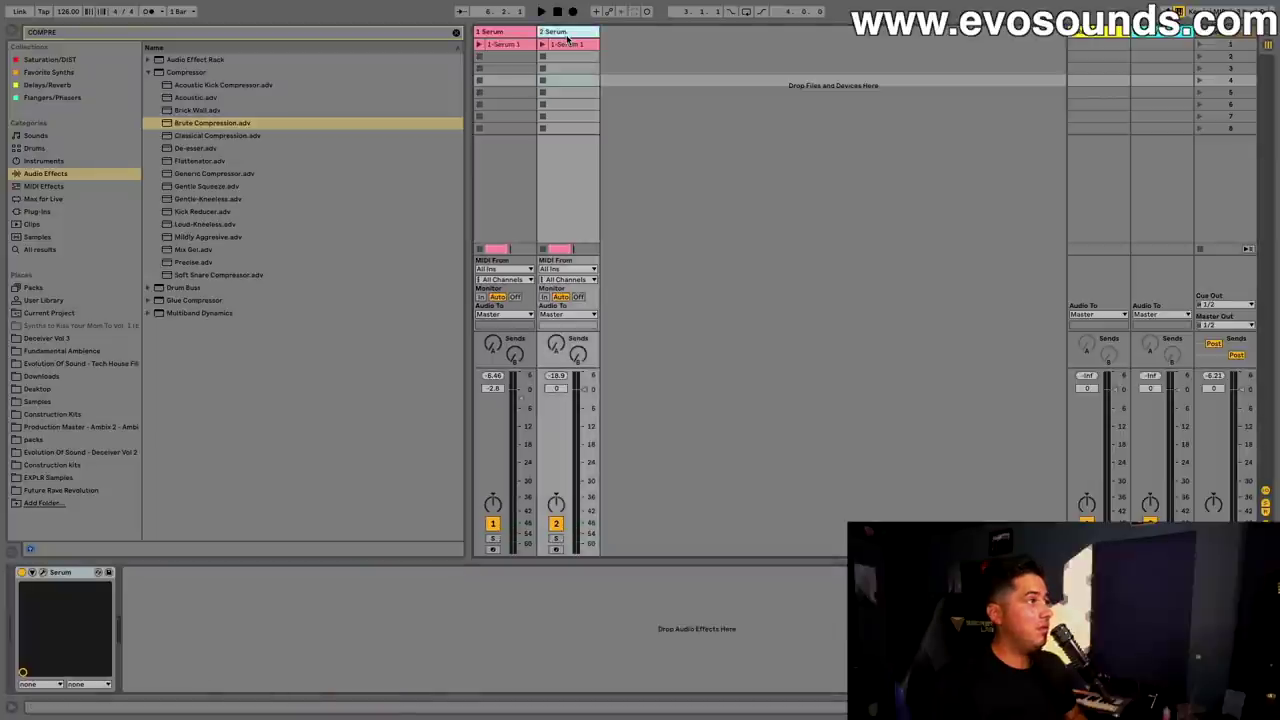
{"action": "left_click", "coordinate": [435, 573]}
{"action": "key", "text": "ctrl+v"}
{"action": "key", "text": "space"}
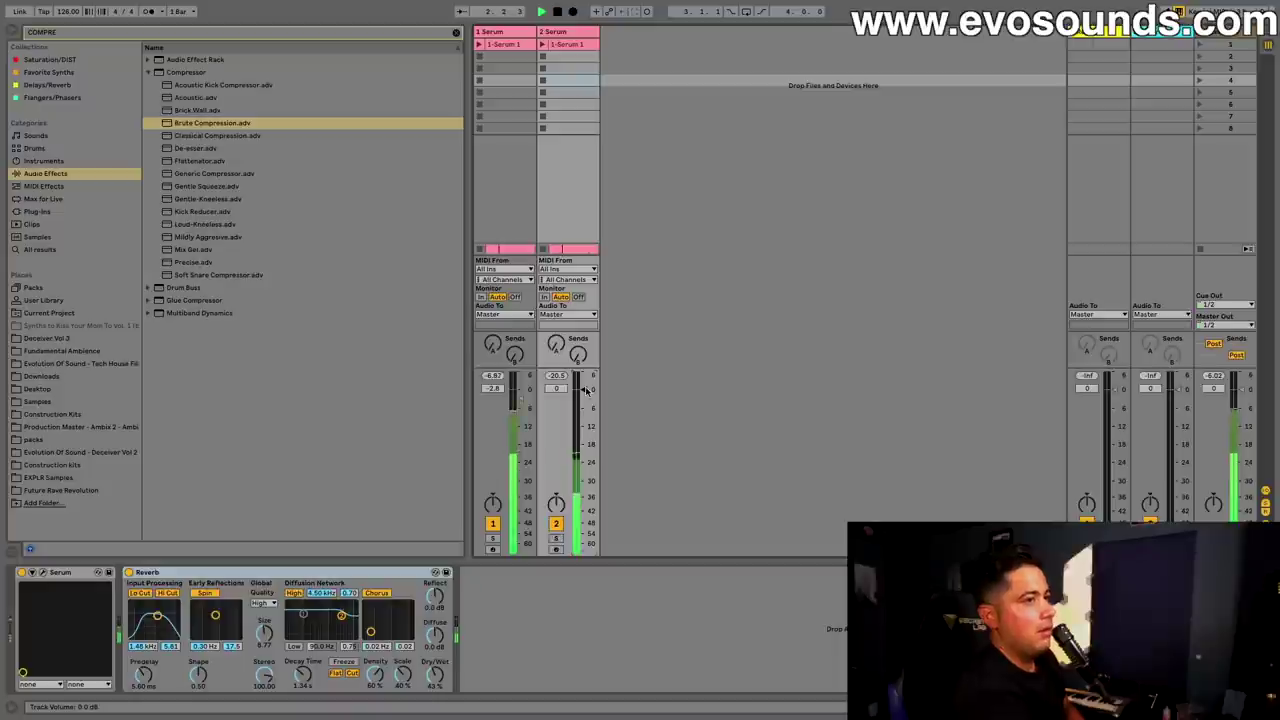
{"action": "left_click", "coordinate": [492, 32]}
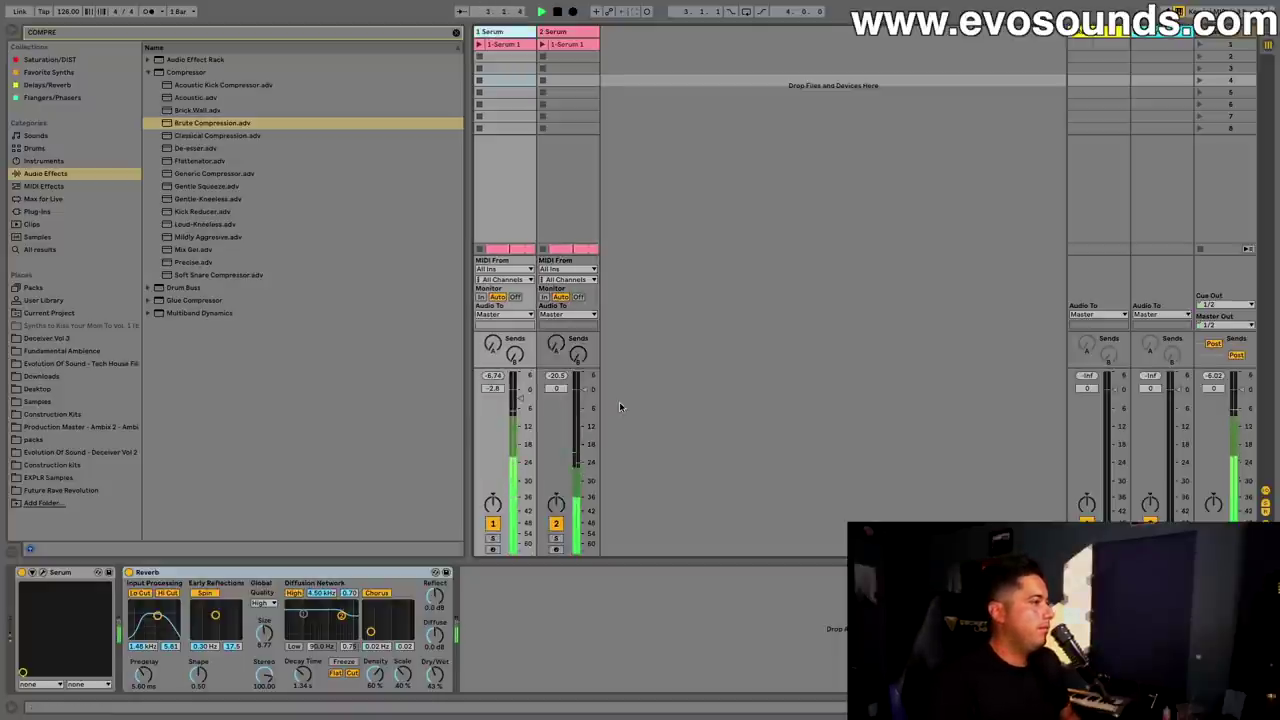
{"action": "key", "text": "space"}
{"action": "left_click", "coordinate": [42, 572]}
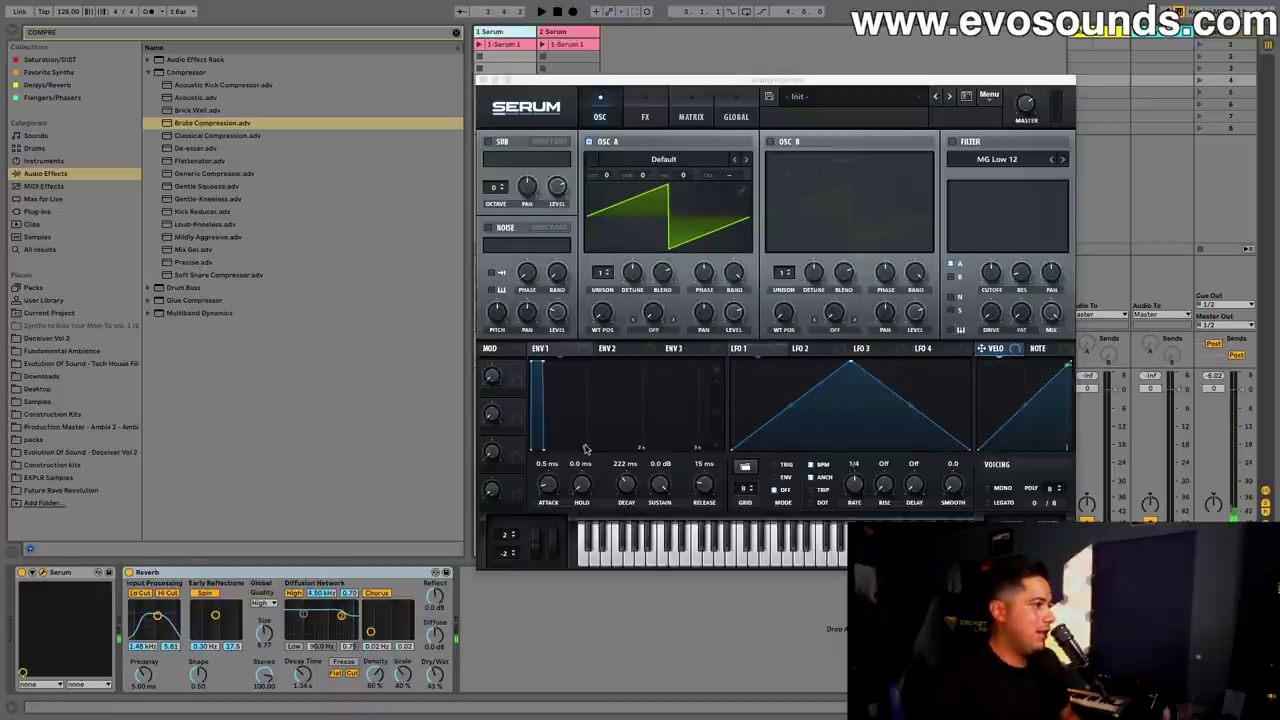
{"action": "left_click", "coordinate": [485, 81]}
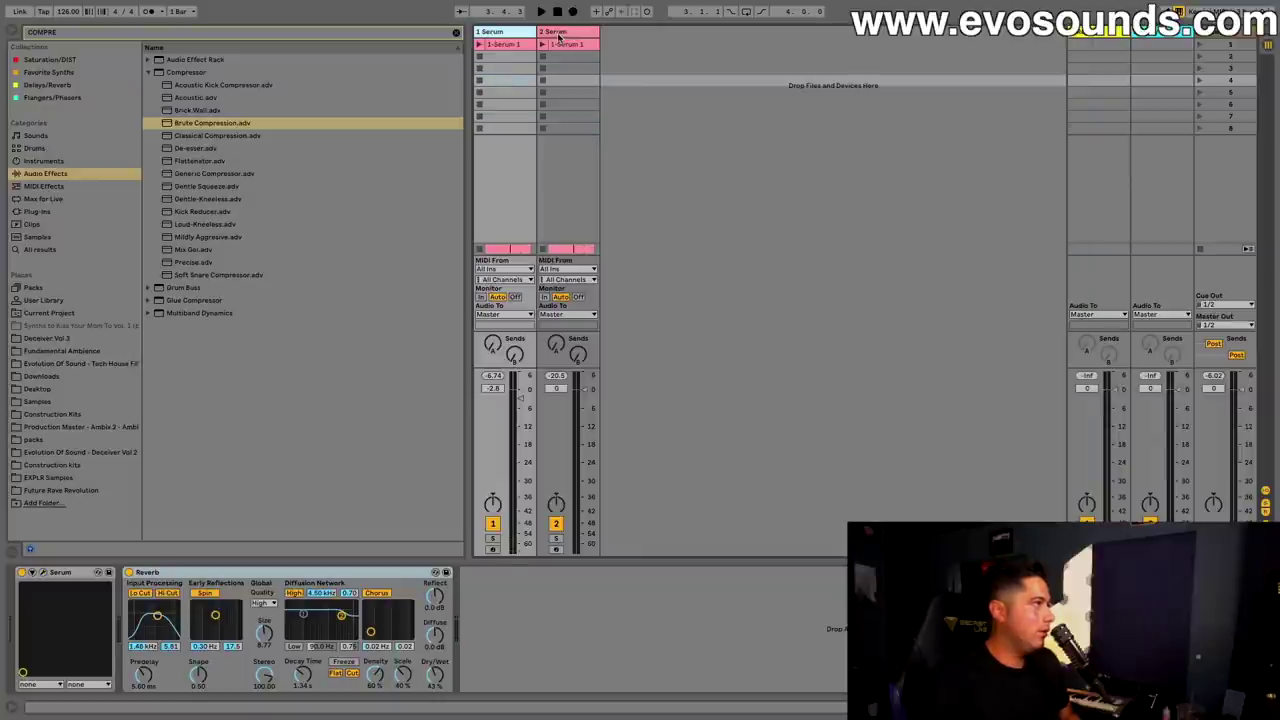
Step: Shorten Envelope 1's decay to 95 ms in the noise layer's Serum and set the noise level to 32% during playback
{"action": "left_click", "coordinate": [558, 37]}
{"action": "left_click", "coordinate": [42, 572]}
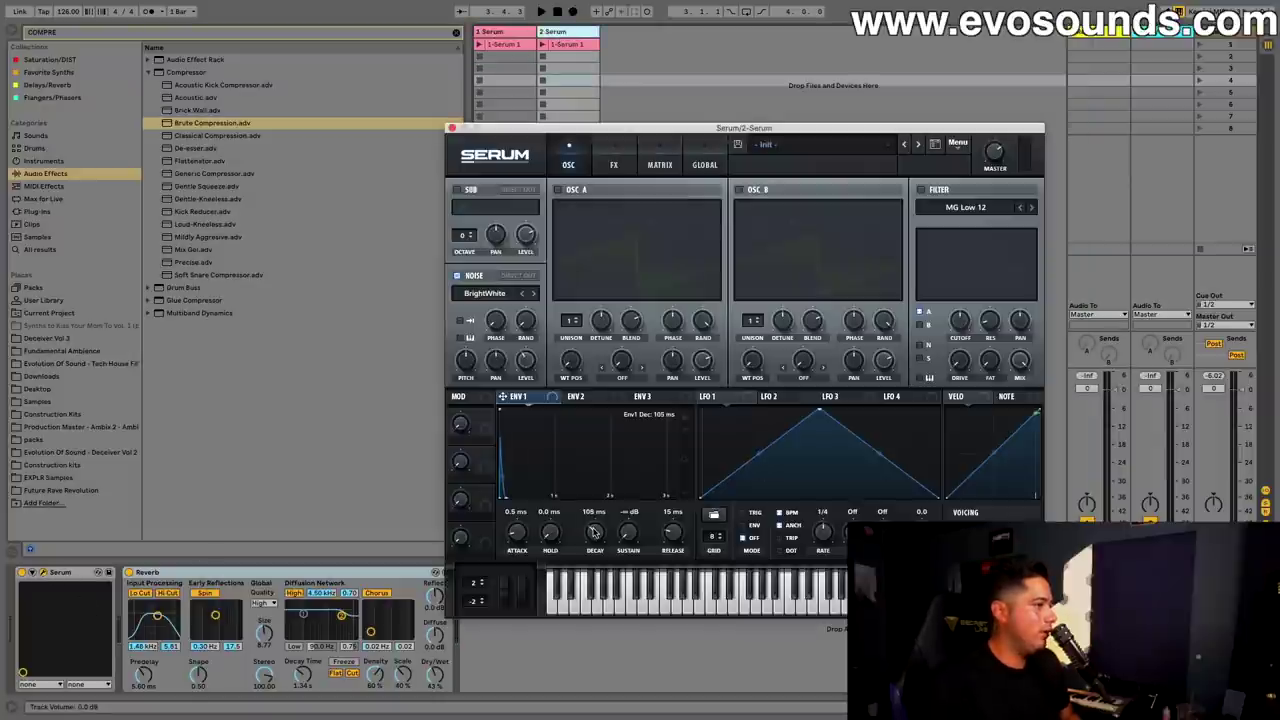
{"action": "key", "text": "space"}
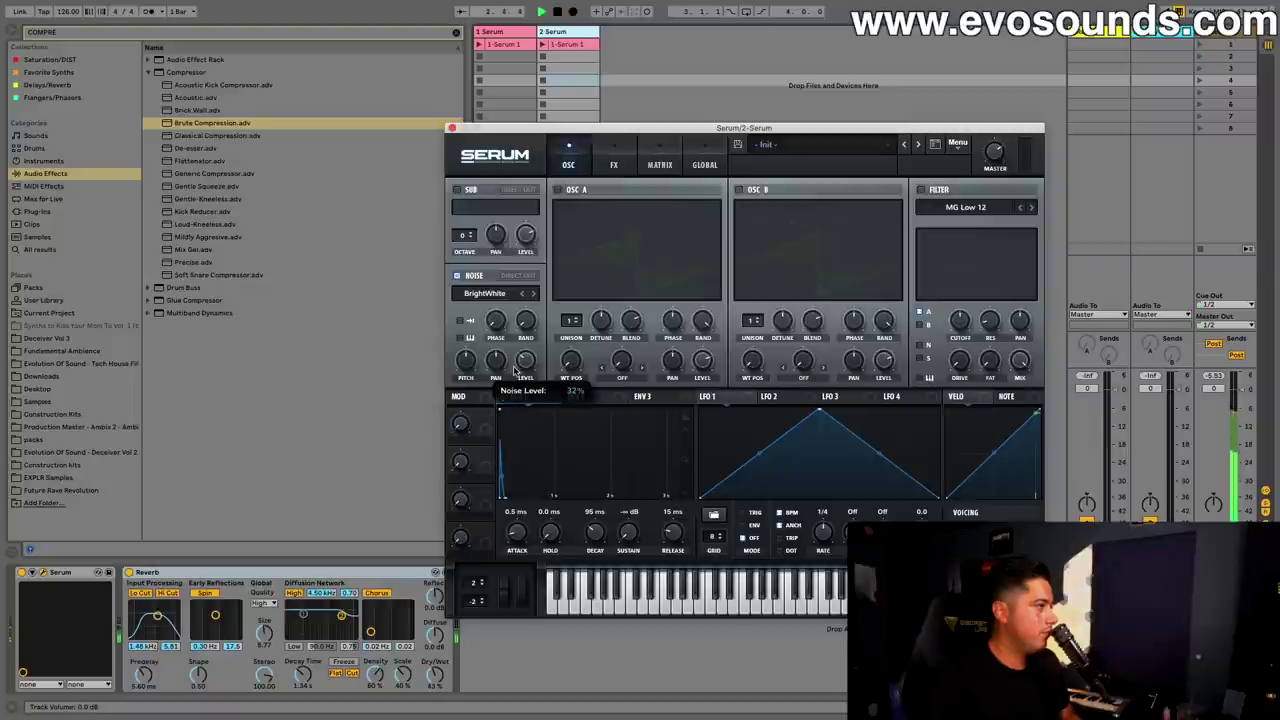
Step: Replace the noise sample with Kick XF Small 1 from Attacks_Misc, enable its one-shot and key-tracking options, and play the layers
{"action": "left_click", "coordinate": [514, 303]}
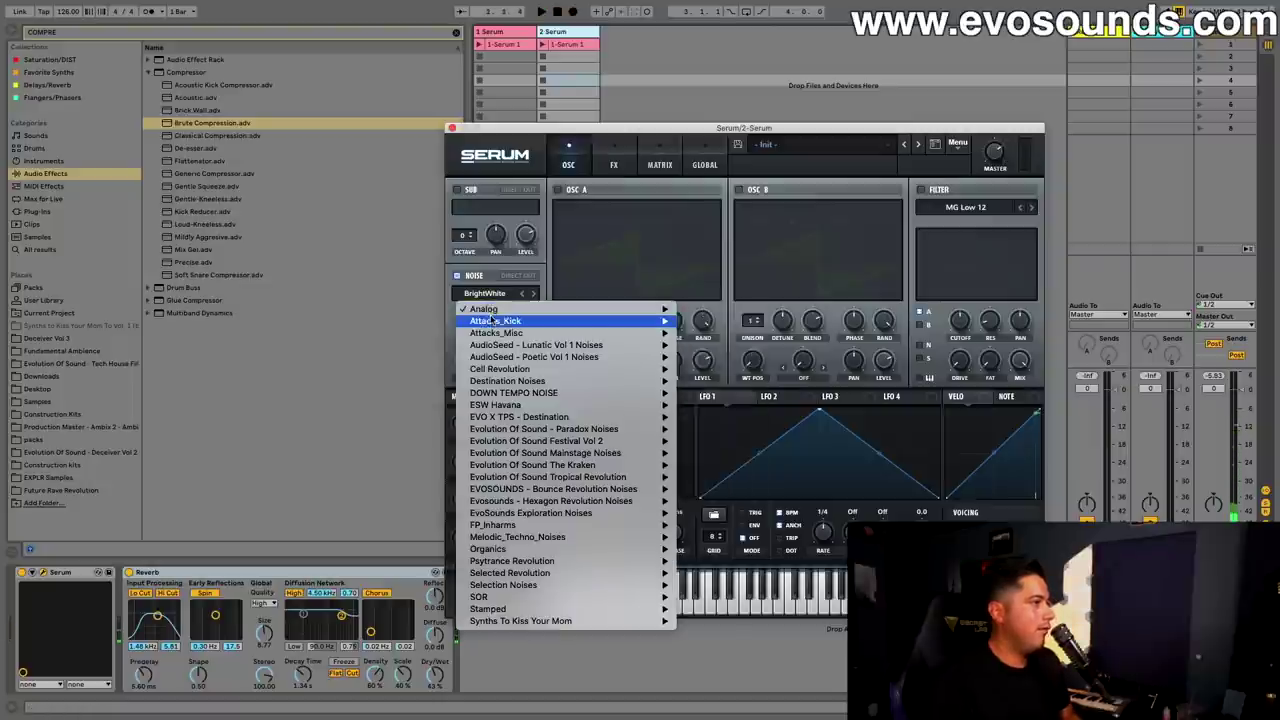
{"action": "mouse_move", "coordinate": [650, 333]}
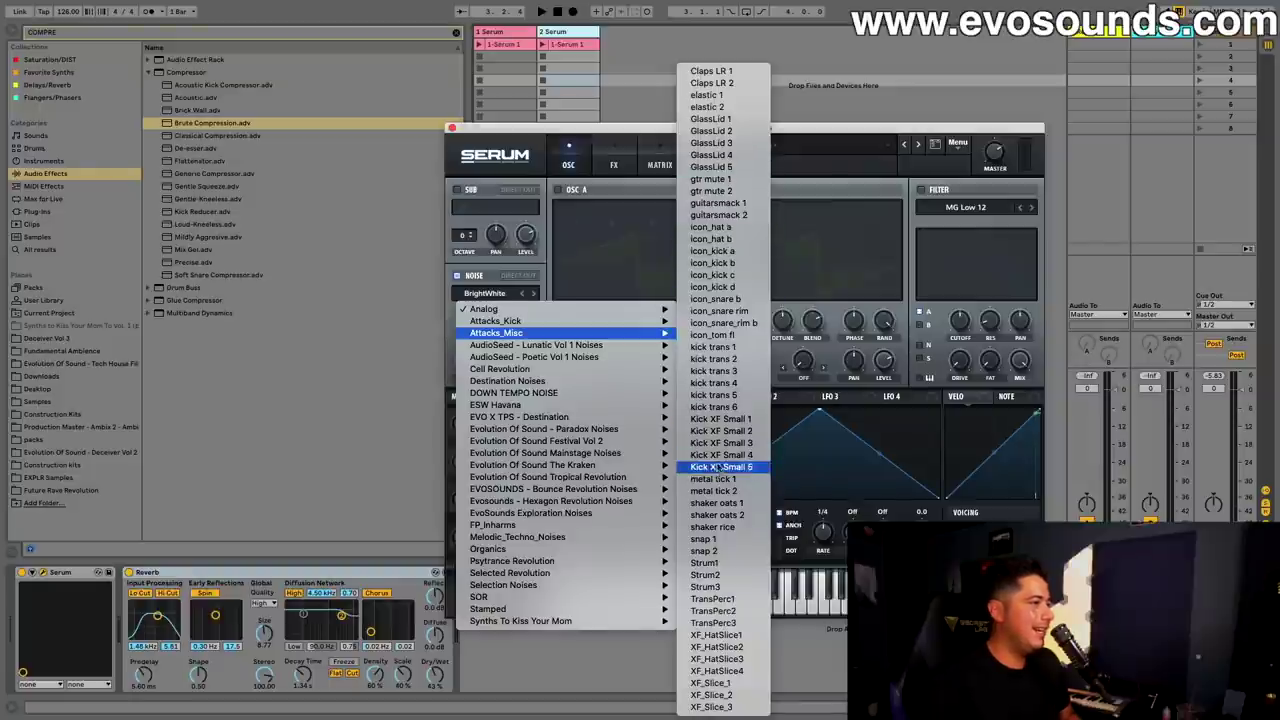
{"action": "left_click", "coordinate": [735, 419]}
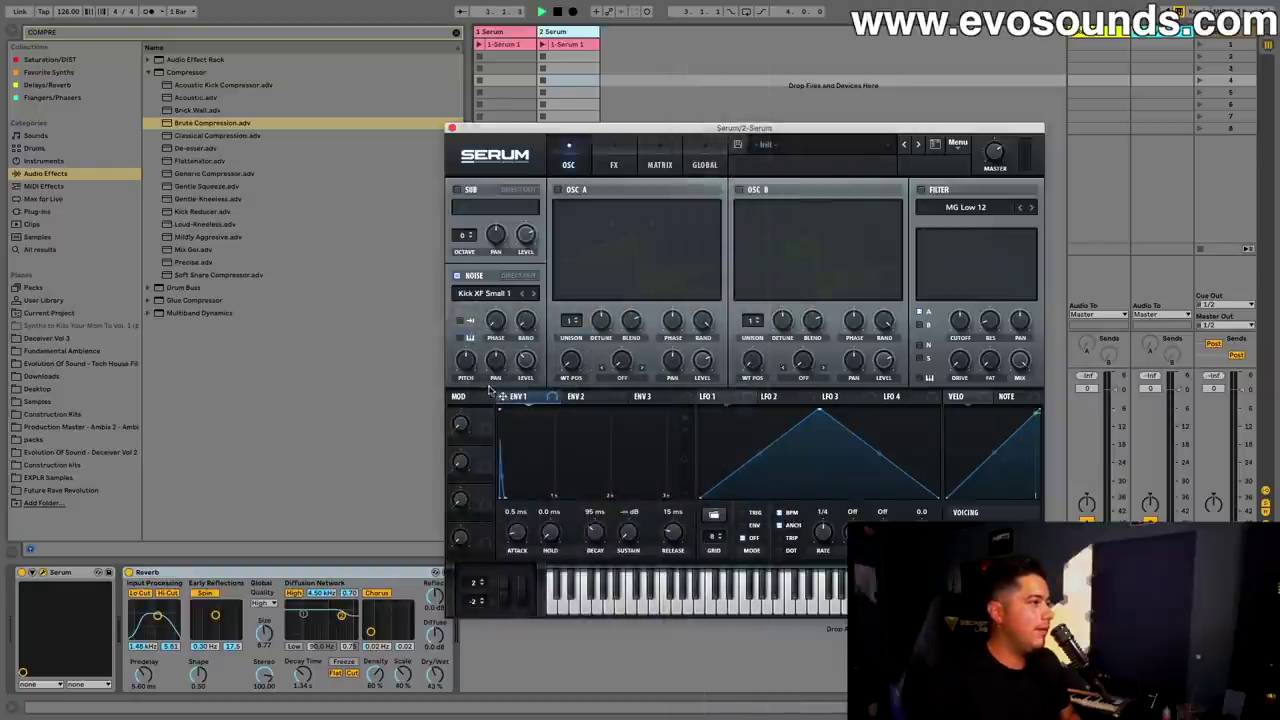
{"action": "left_click", "coordinate": [459, 339]}
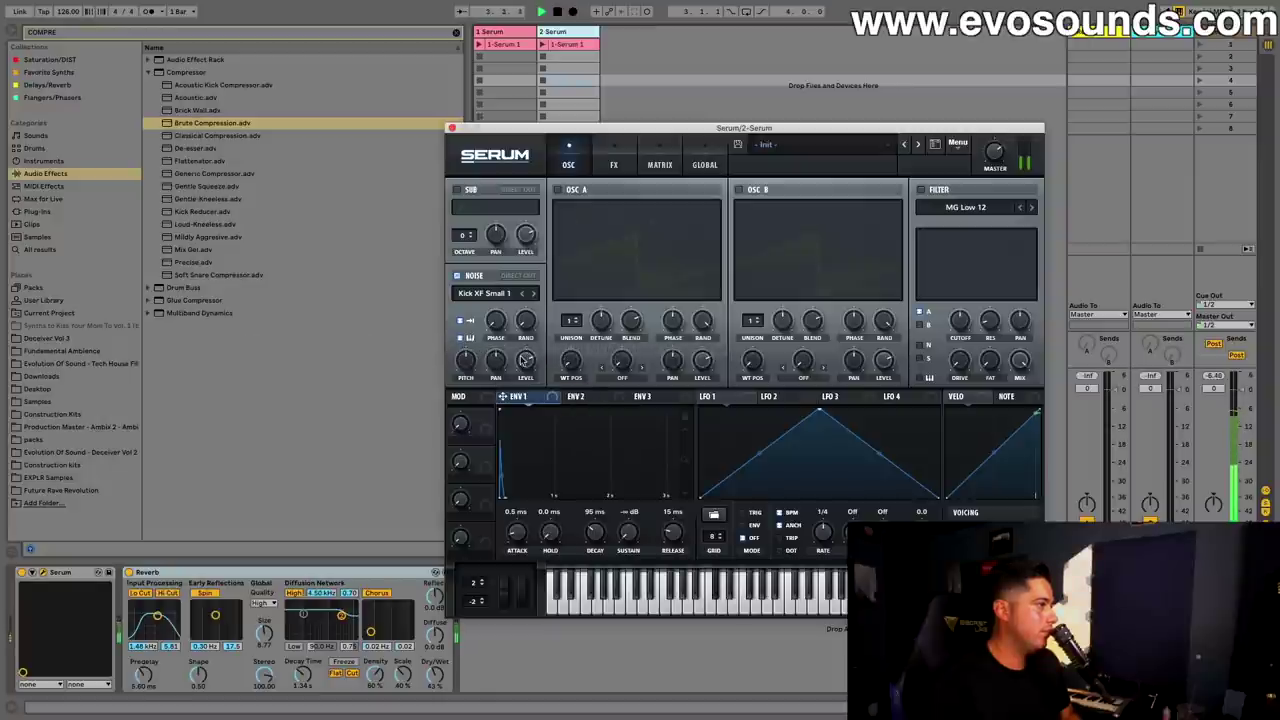
Step: Try Kick XF Small 2 and Kick XF Small 3 as the noise layer's sample, and load snap 2 from Attacks_Misc
{"action": "left_click", "coordinate": [534, 293]}
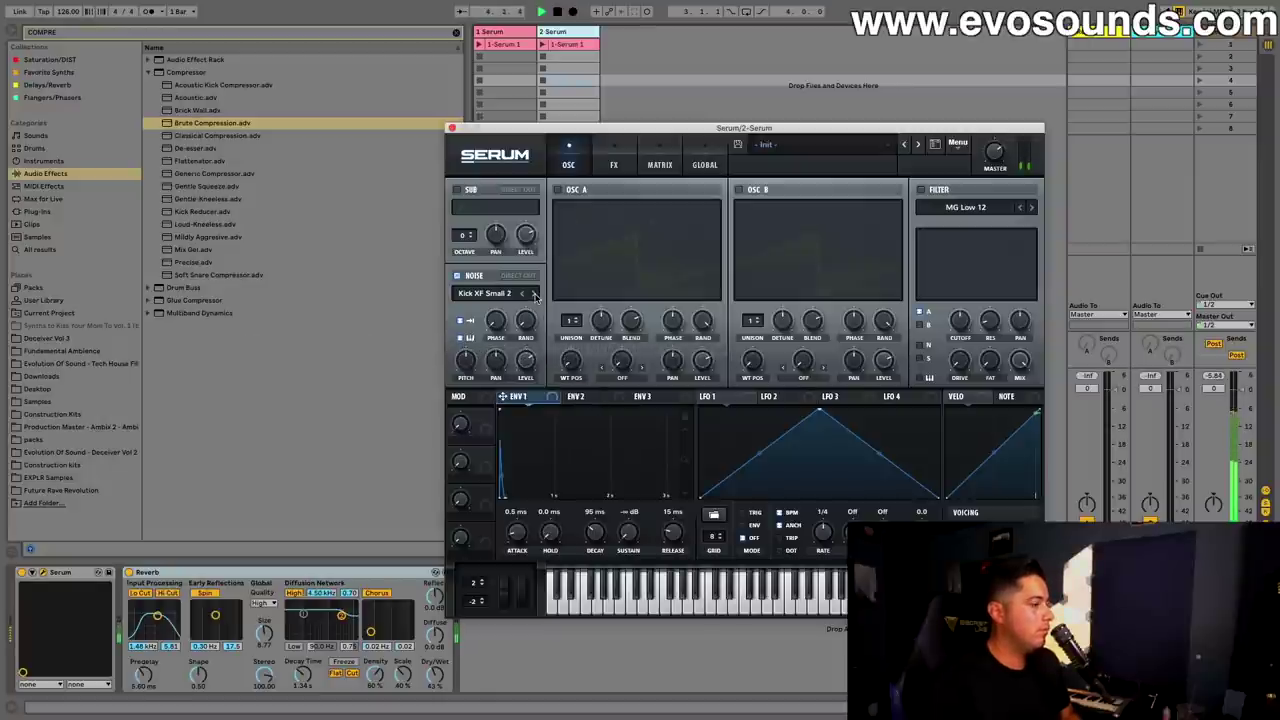
{"action": "left_click", "coordinate": [534, 293]}
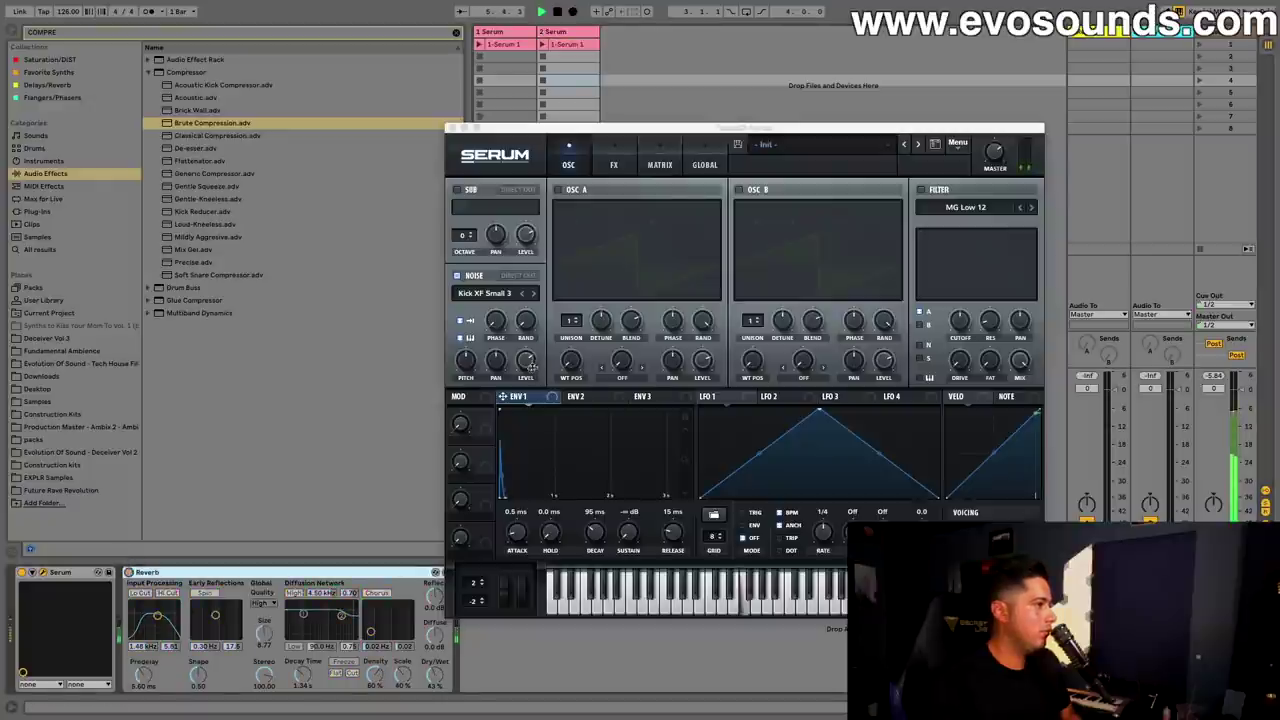
{"action": "left_click", "coordinate": [514, 296]}
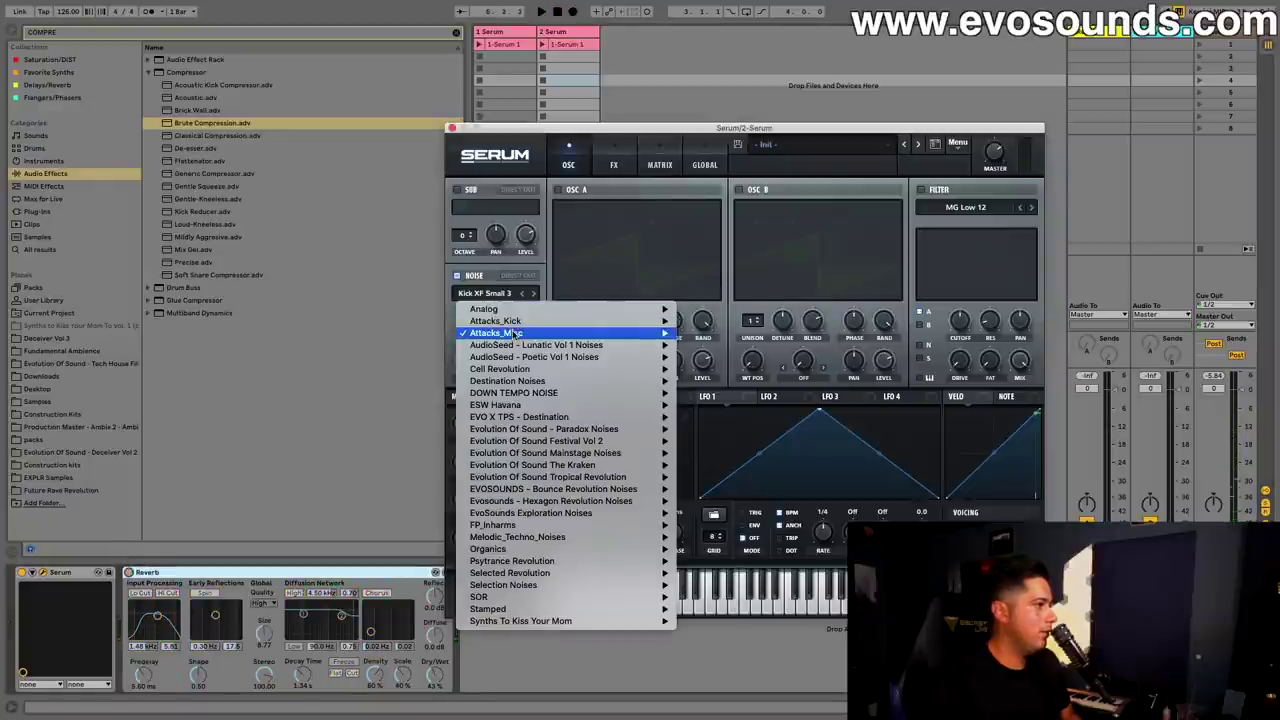
{"action": "mouse_move", "coordinate": [515, 334]}
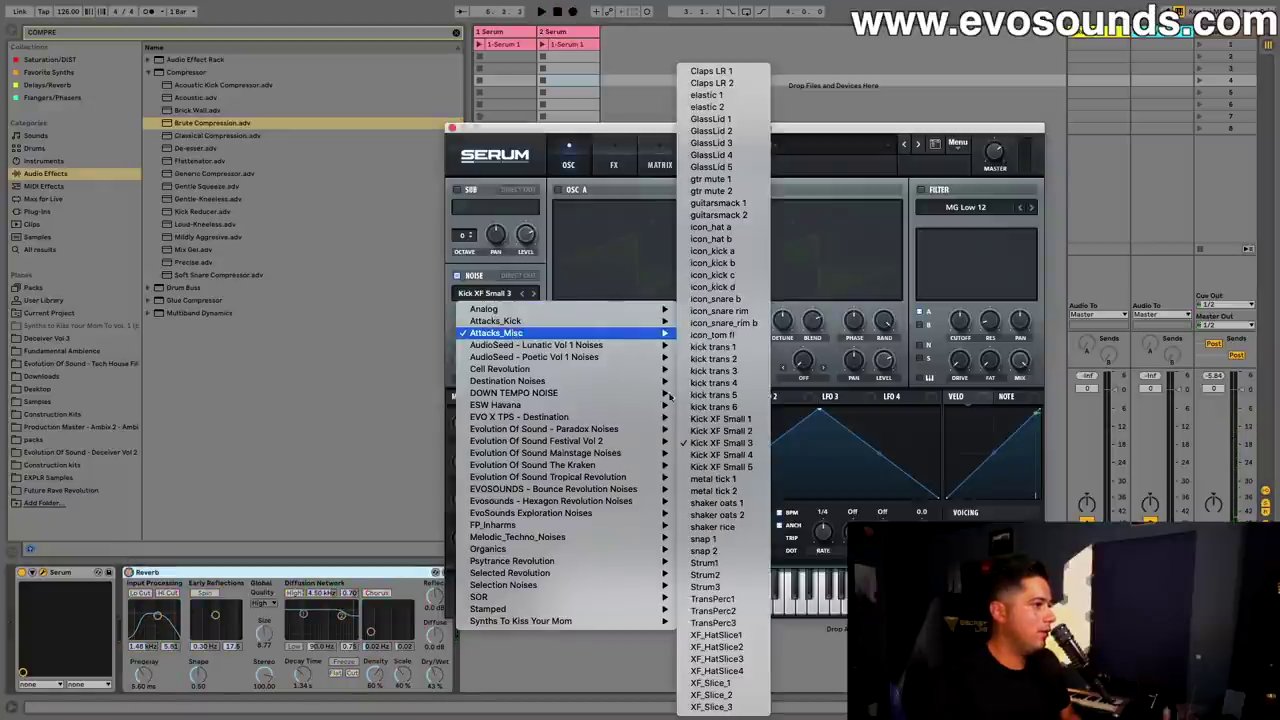
{"action": "left_click", "coordinate": [704, 551]}
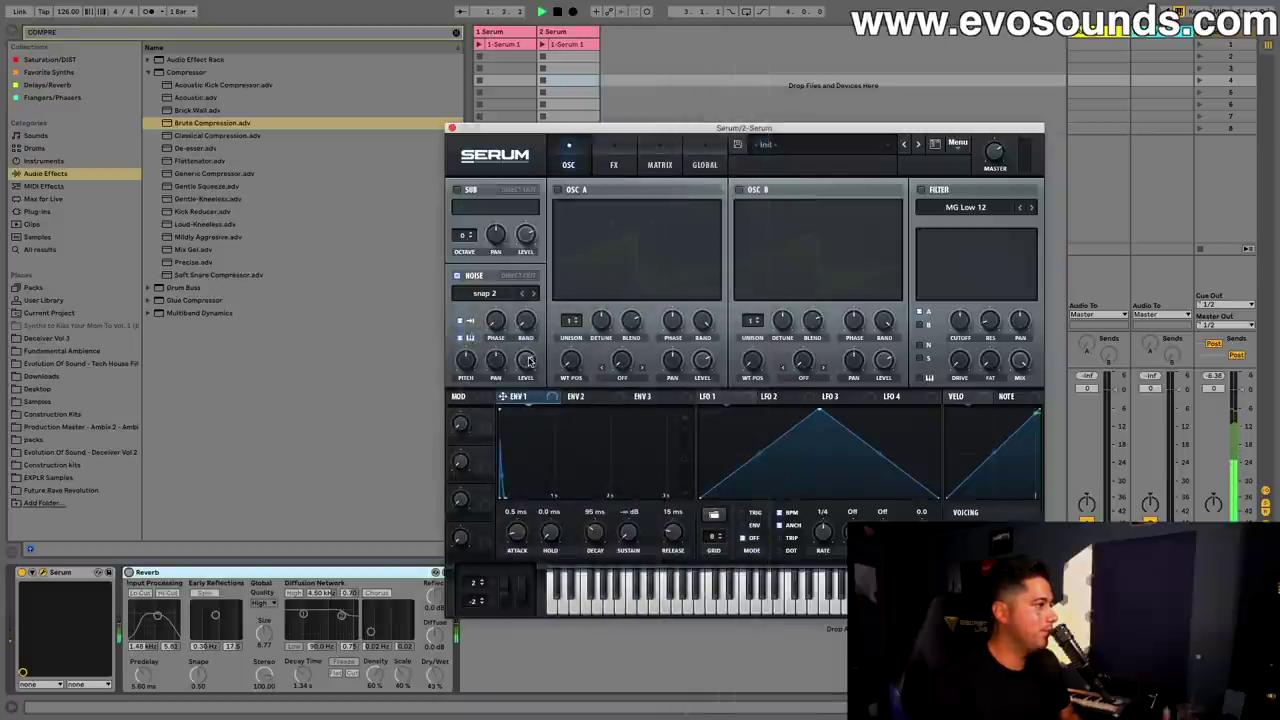
{"action": "mouse_move", "coordinate": [474, 351]}
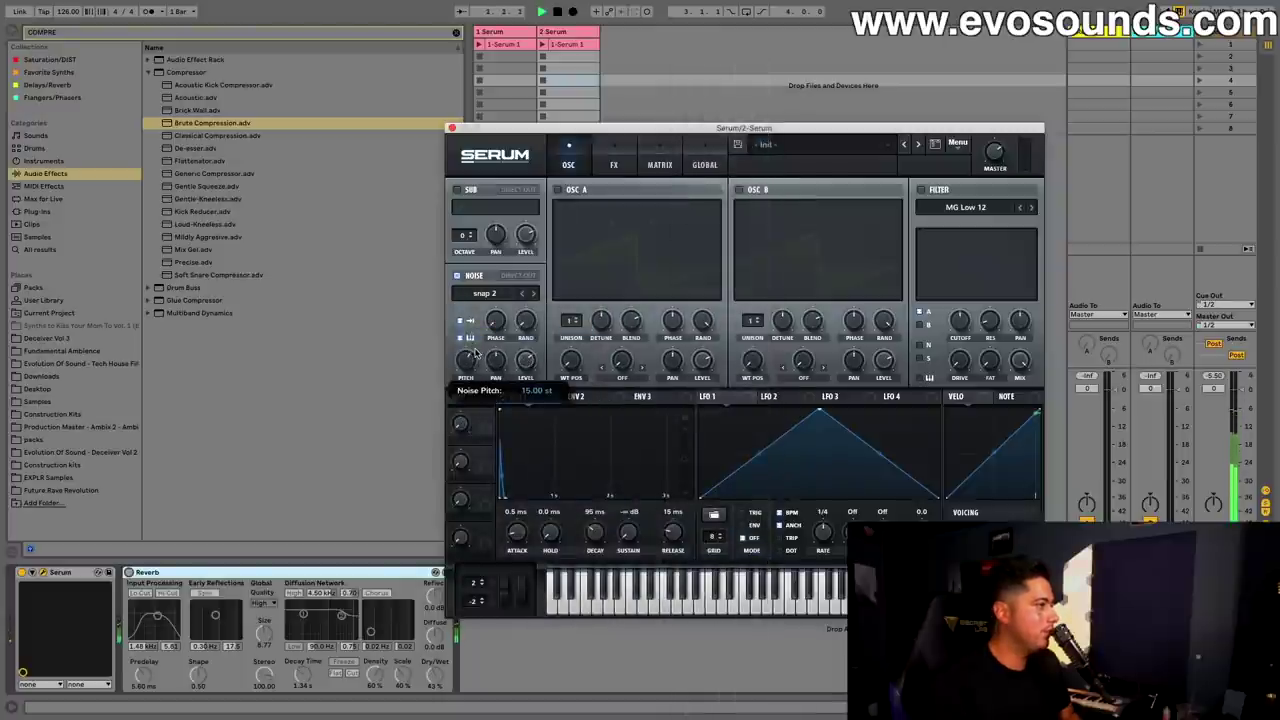
{"action": "mouse_move", "coordinate": [524, 352]}
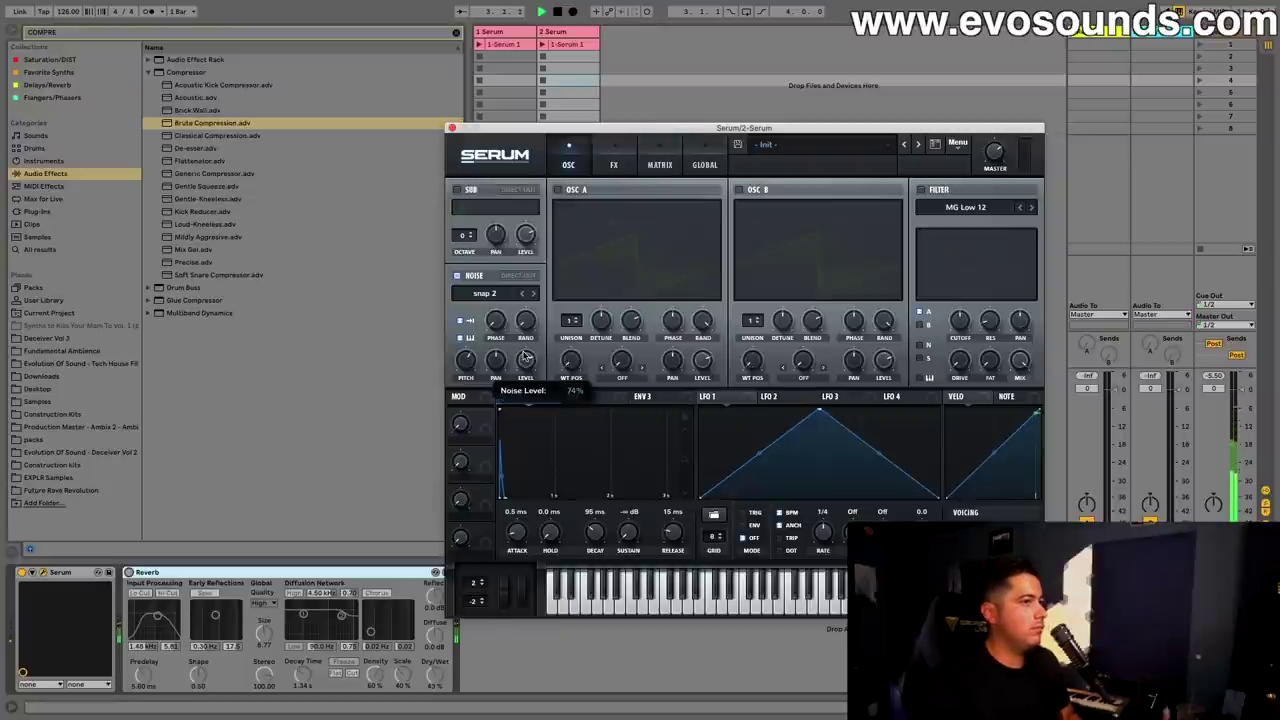
Step: Compare the sound with the noise layer track muted and active, and delete that second track
{"action": "left_click", "coordinate": [451, 128]}
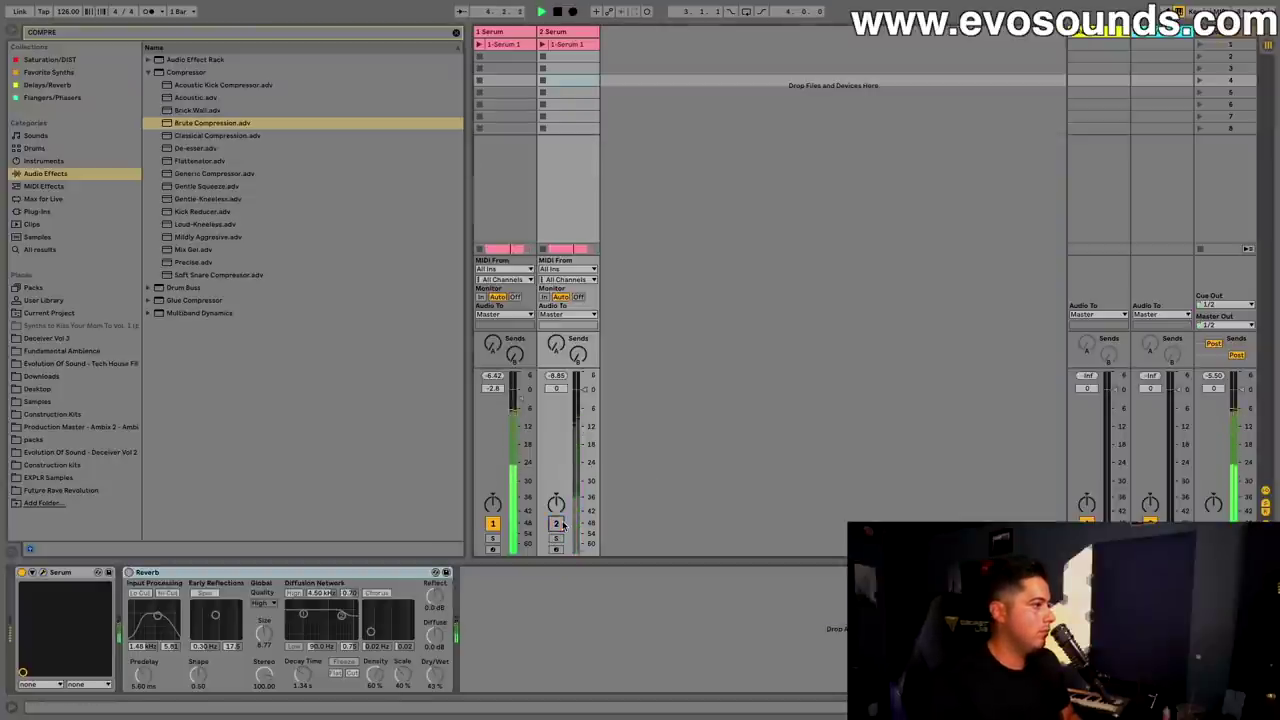
{"action": "left_click", "coordinate": [560, 524]}
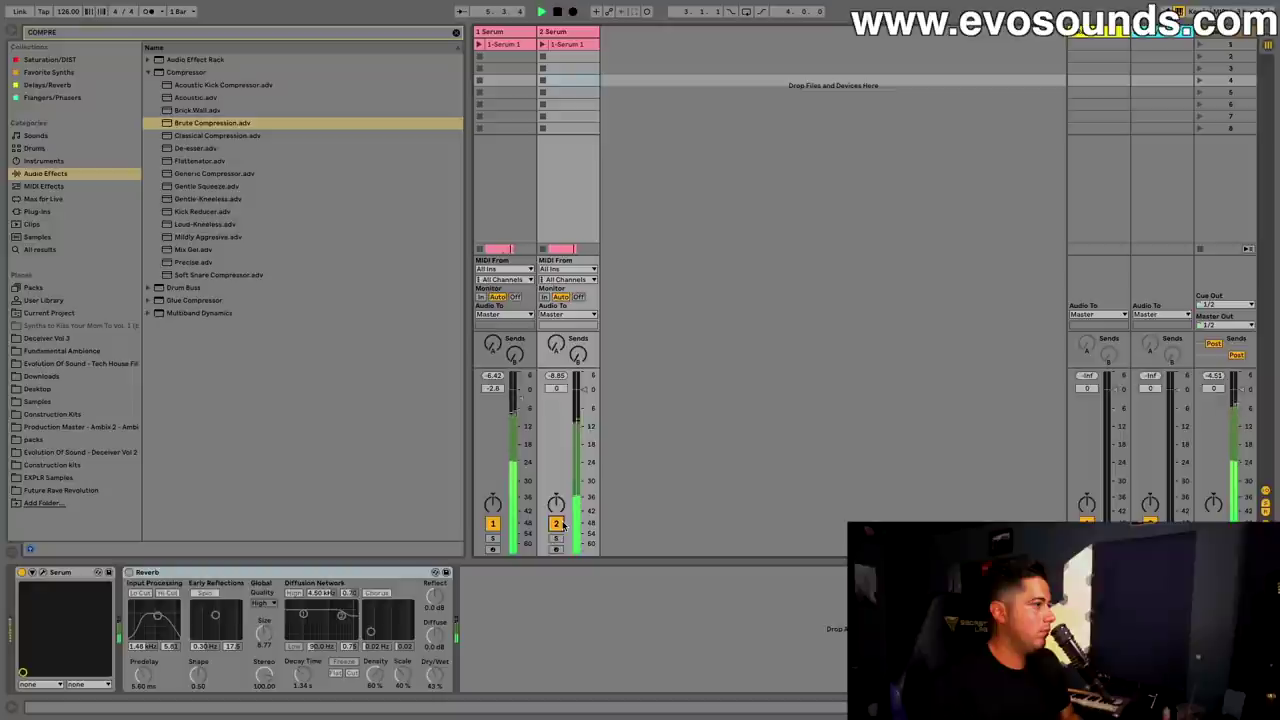
{"action": "left_click", "coordinate": [286, 574]}
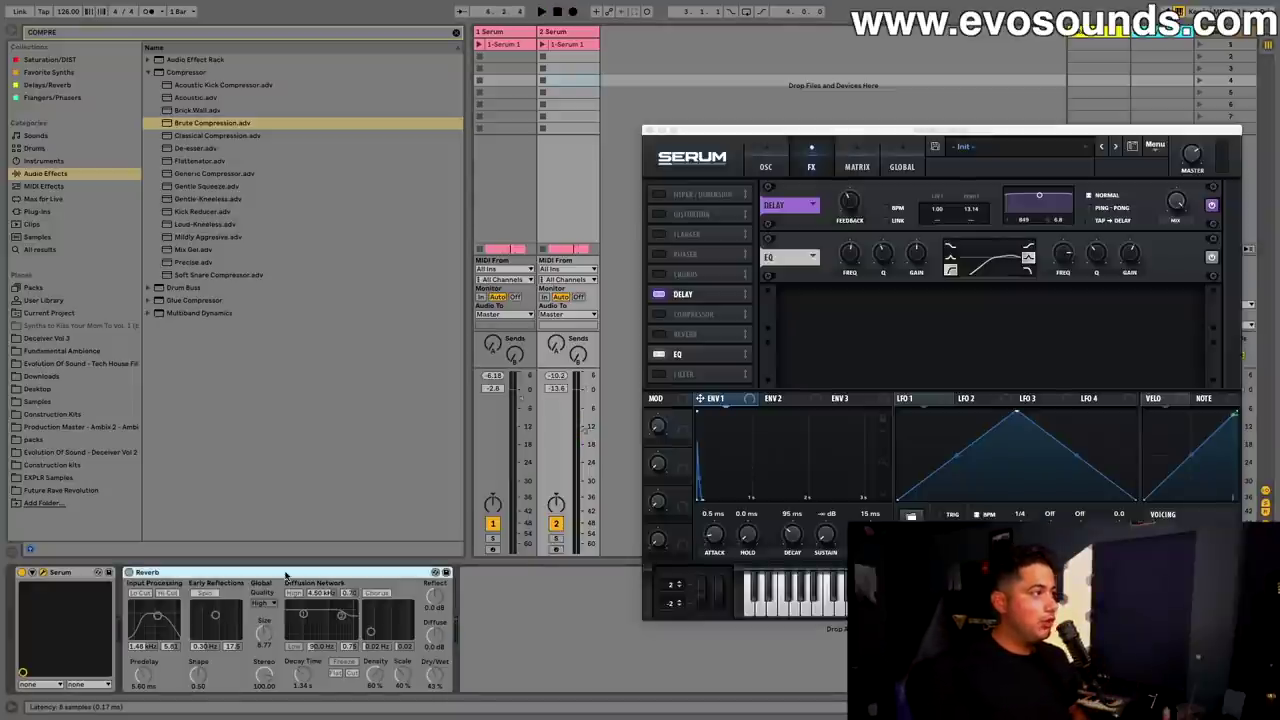
{"action": "key", "text": "Delete"}
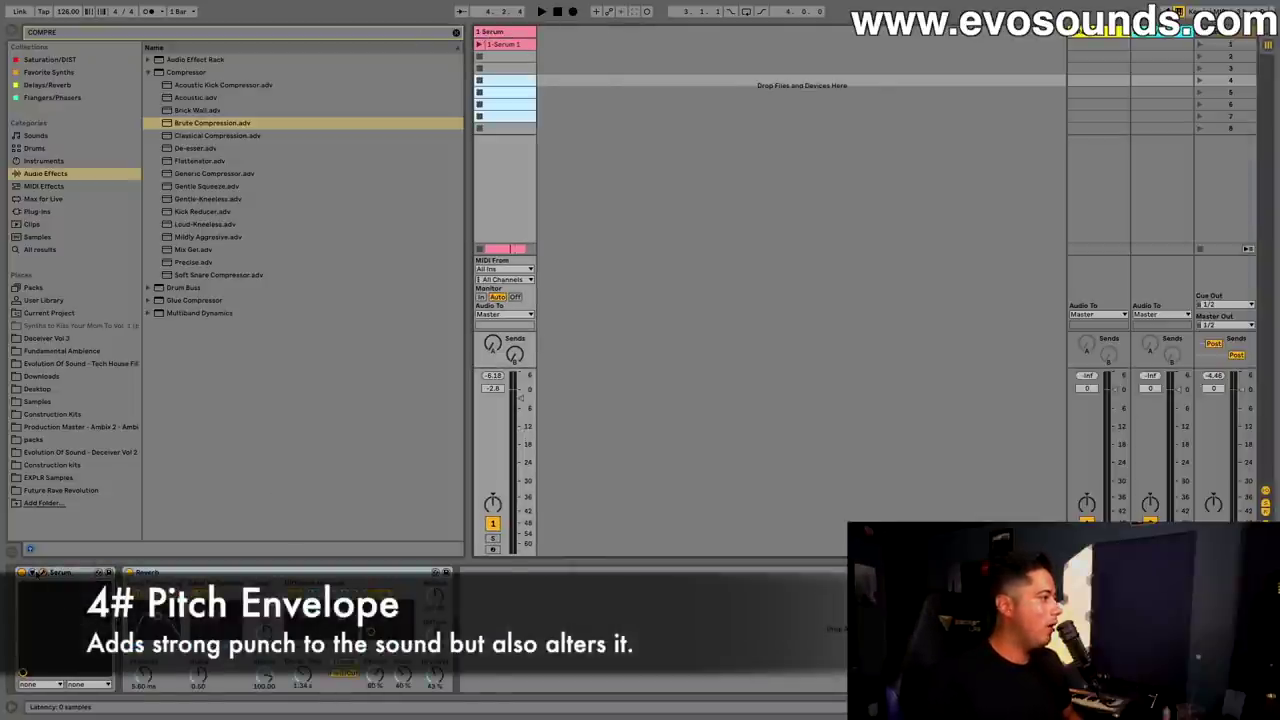
Step: Open Serum on the remaining track and set Envelope 2 to a 19 ms decay with 0% sustain
{"action": "left_click", "coordinate": [33, 572]}
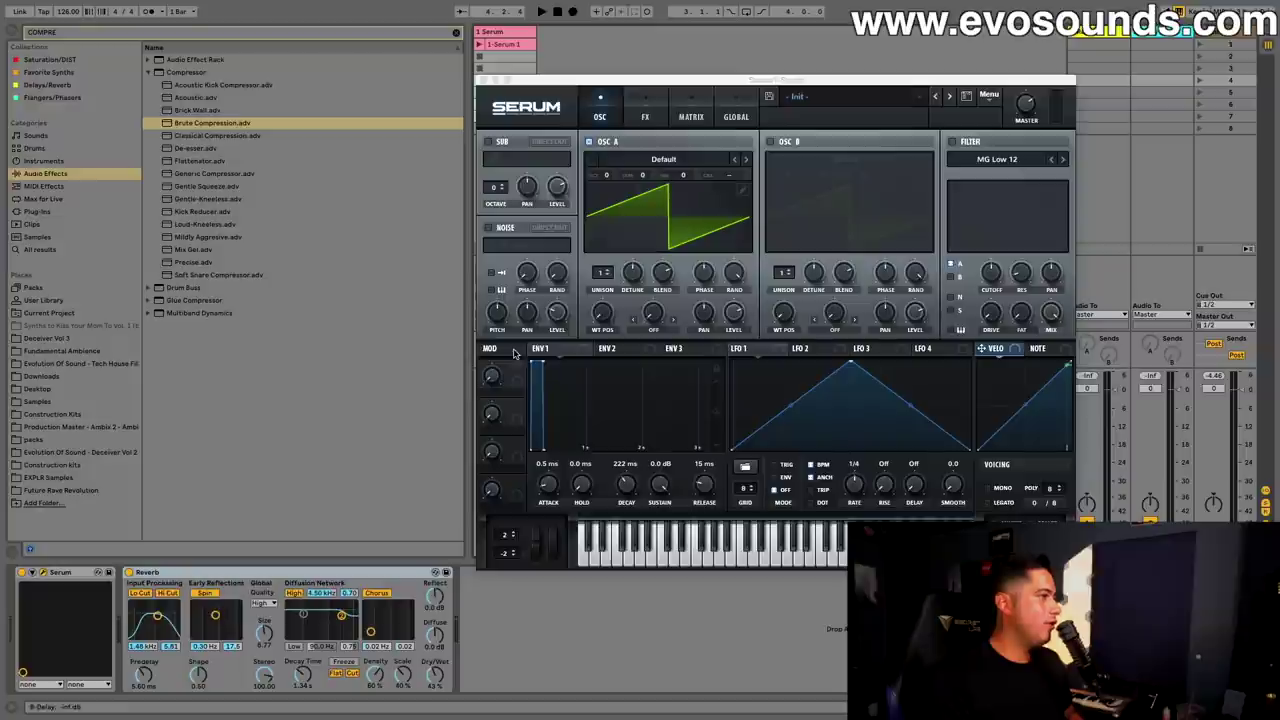
{"action": "left_click", "coordinate": [622, 351]}
{"action": "left_click_drag", "start_coordinate": [662, 478], "coordinate": [606, 530]}
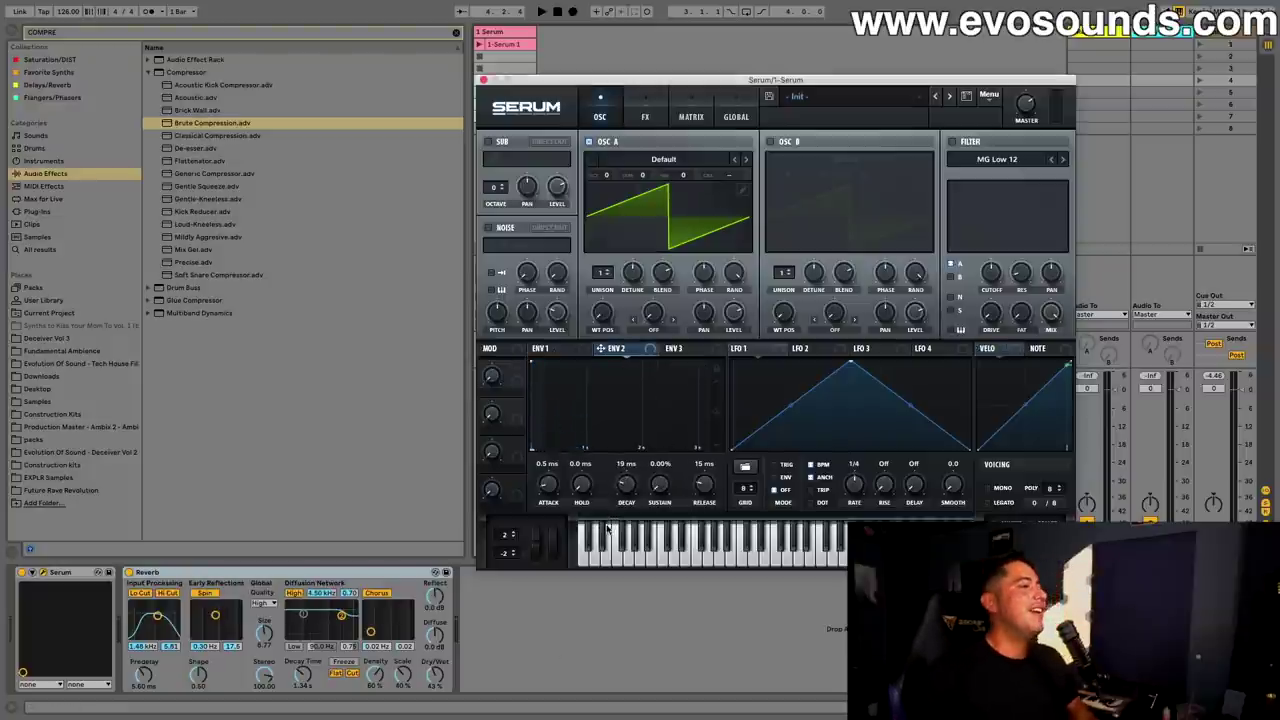
Step: Assign Envelope 2 to Osc A's coarse pitch in Serum's modulation matrix and play the result
{"action": "left_click_drag", "start_coordinate": [640, 352], "coordinate": [734, 174]}
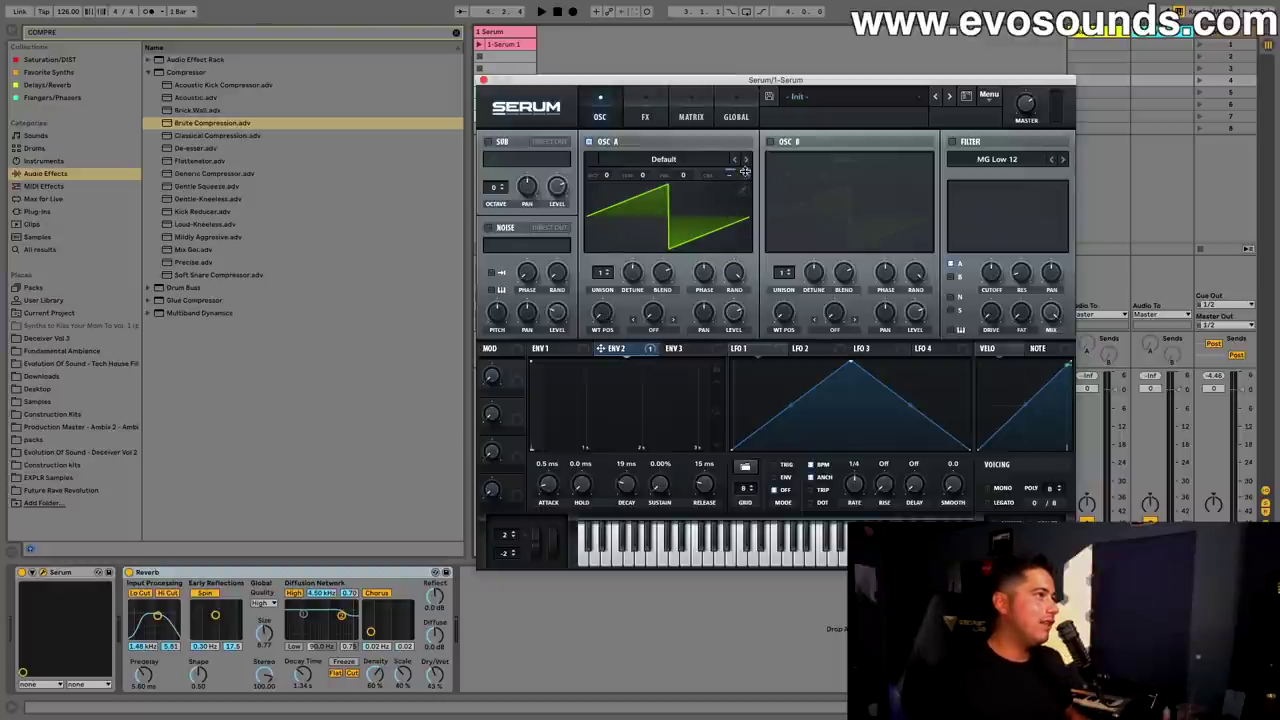
{"action": "left_click", "coordinate": [729, 108]}
{"action": "left_click", "coordinate": [691, 112]}
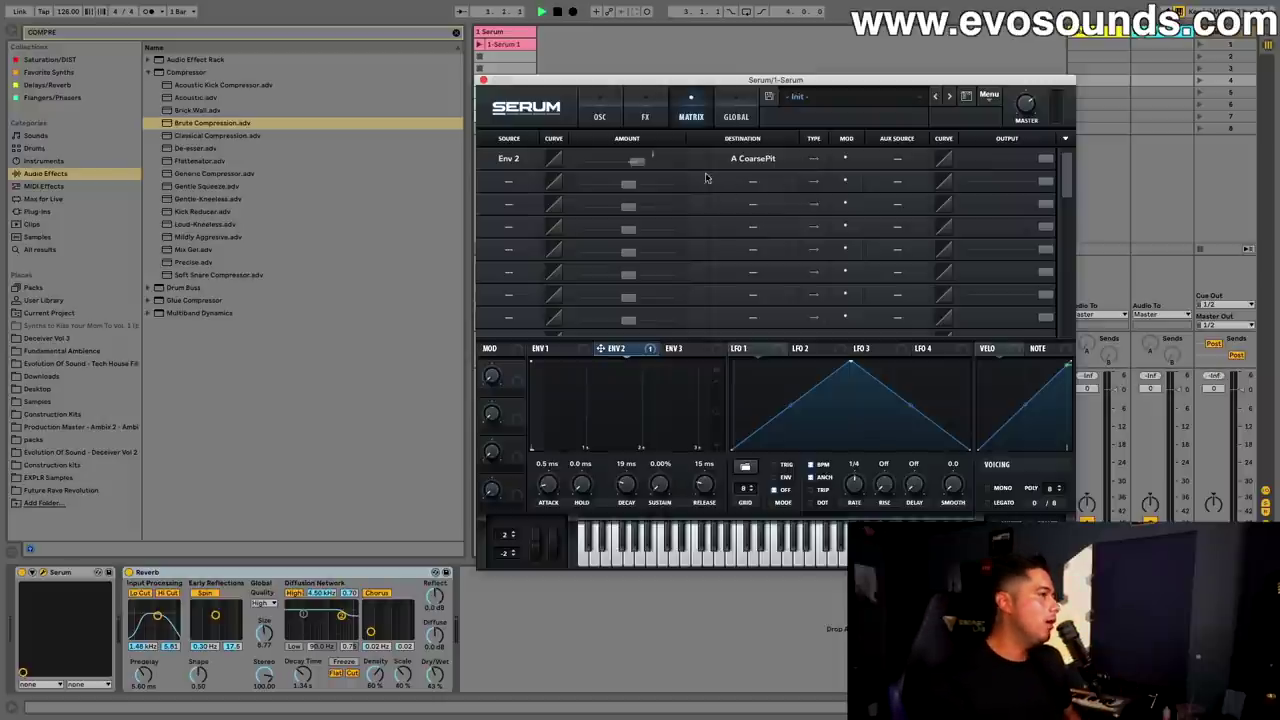
{"action": "left_click", "coordinate": [600, 113]}
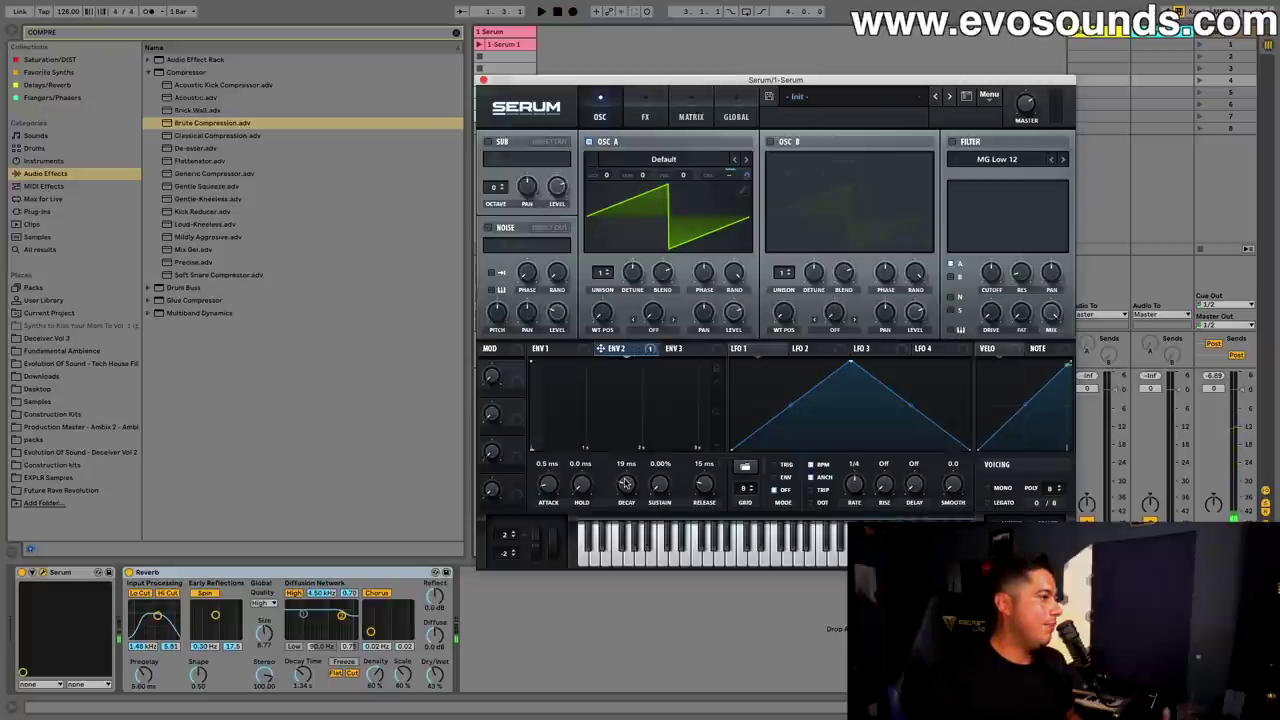
Step: Lengthen Envelope 2's decay to 41 ms and set its modulation of Osc A's coarse pitch to 50 during playback
{"action": "scroll", "coordinate": [625, 484], "scroll_direction": "up", "scroll_amount": 2}
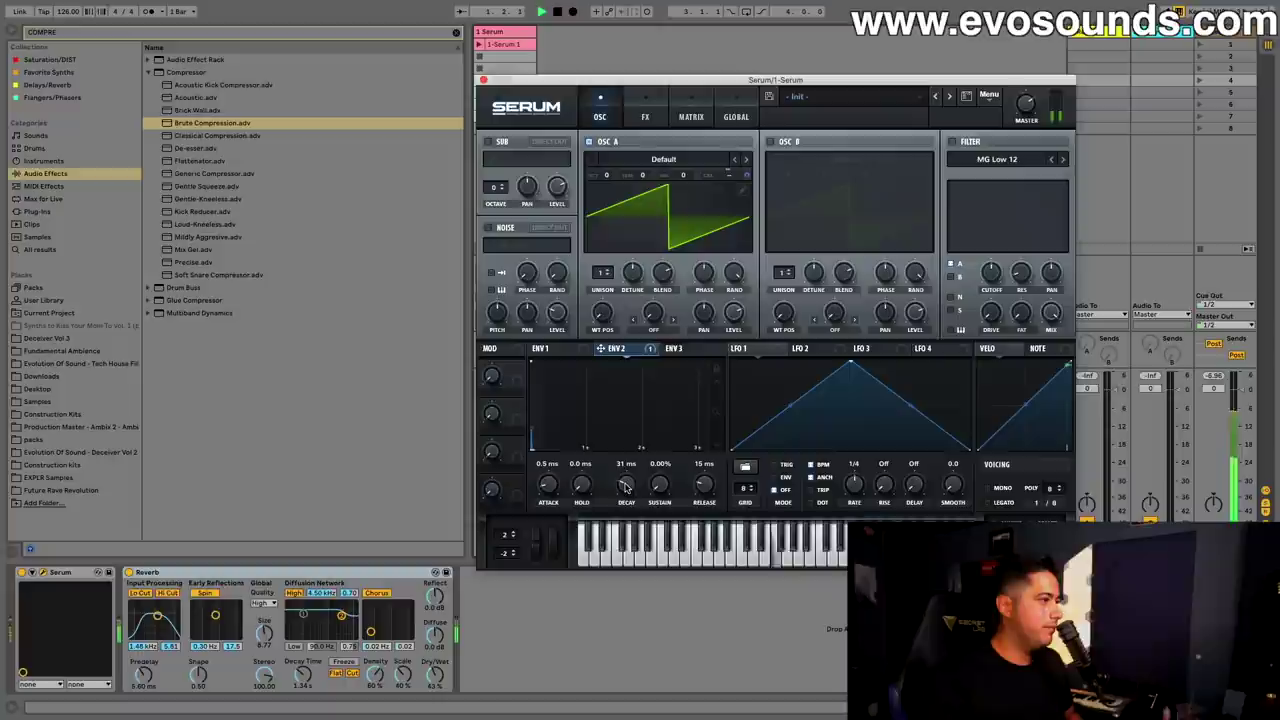
{"action": "scroll", "coordinate": [625, 484], "scroll_direction": "up", "scroll_amount": 2}
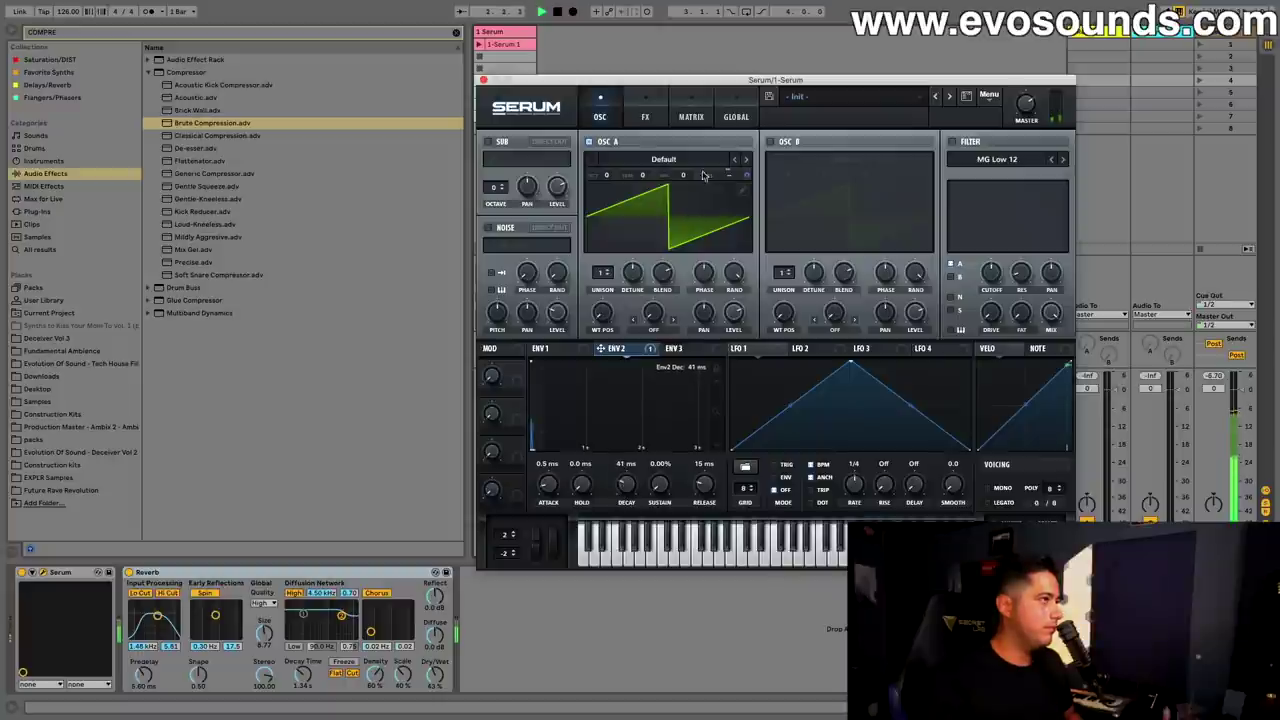
{"action": "left_click_drag", "start_coordinate": [743, 170], "coordinate": [741, 180]}
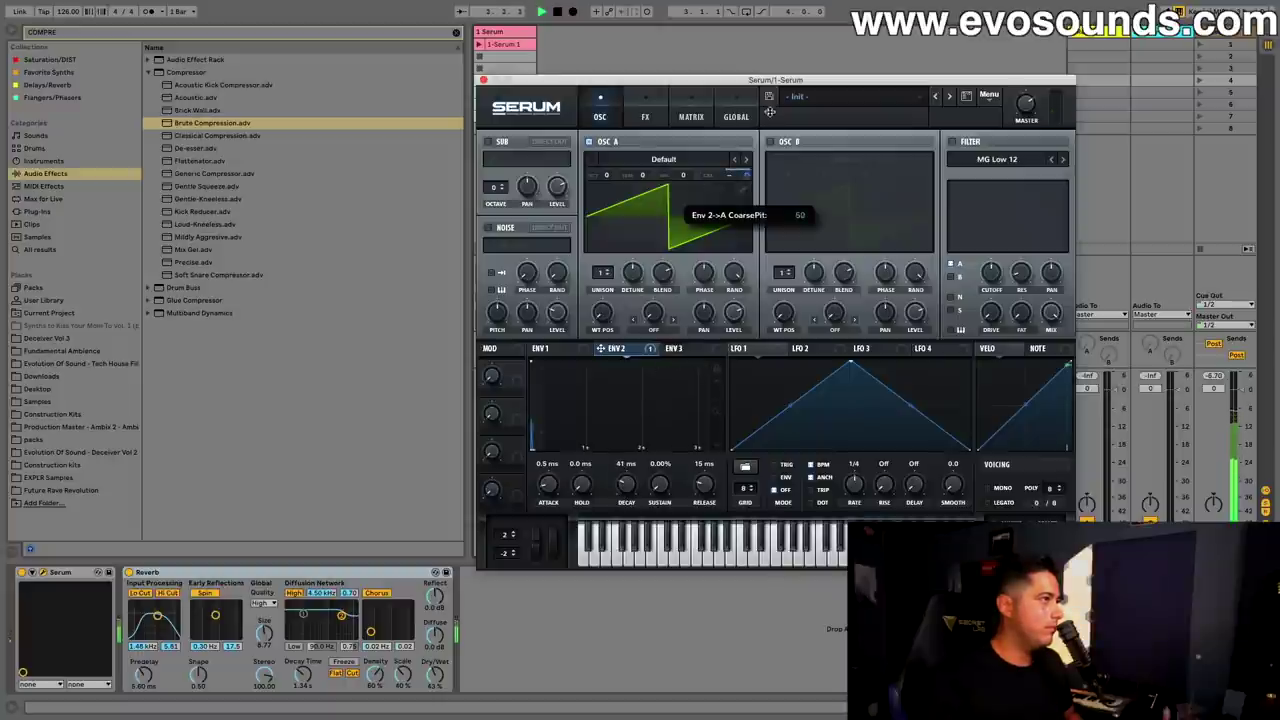
Step: Shorten Envelope 2's decay and release to 0 ms, and lower the Reverb's dry/wet to 1.6%
{"action": "scroll", "coordinate": [615, 488], "scroll_direction": "down", "scroll_amount": 5}
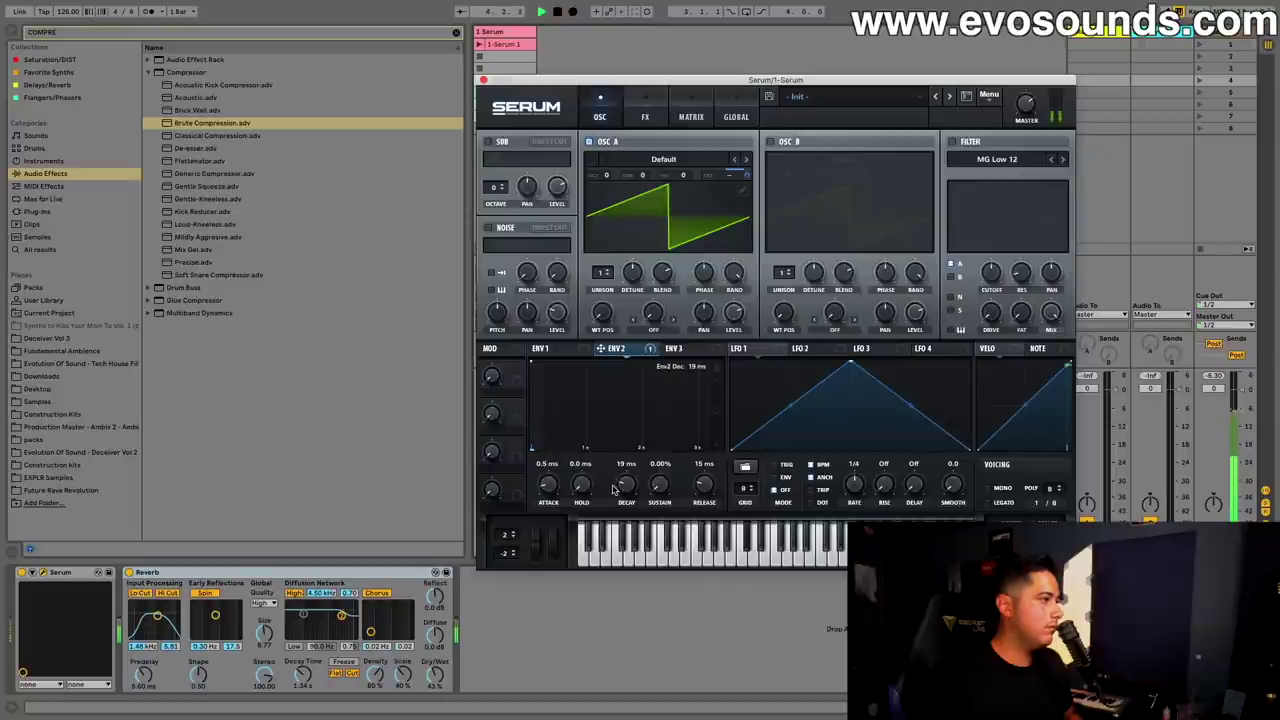
{"action": "scroll", "coordinate": [615, 488], "scroll_direction": "down", "scroll_amount": 1}
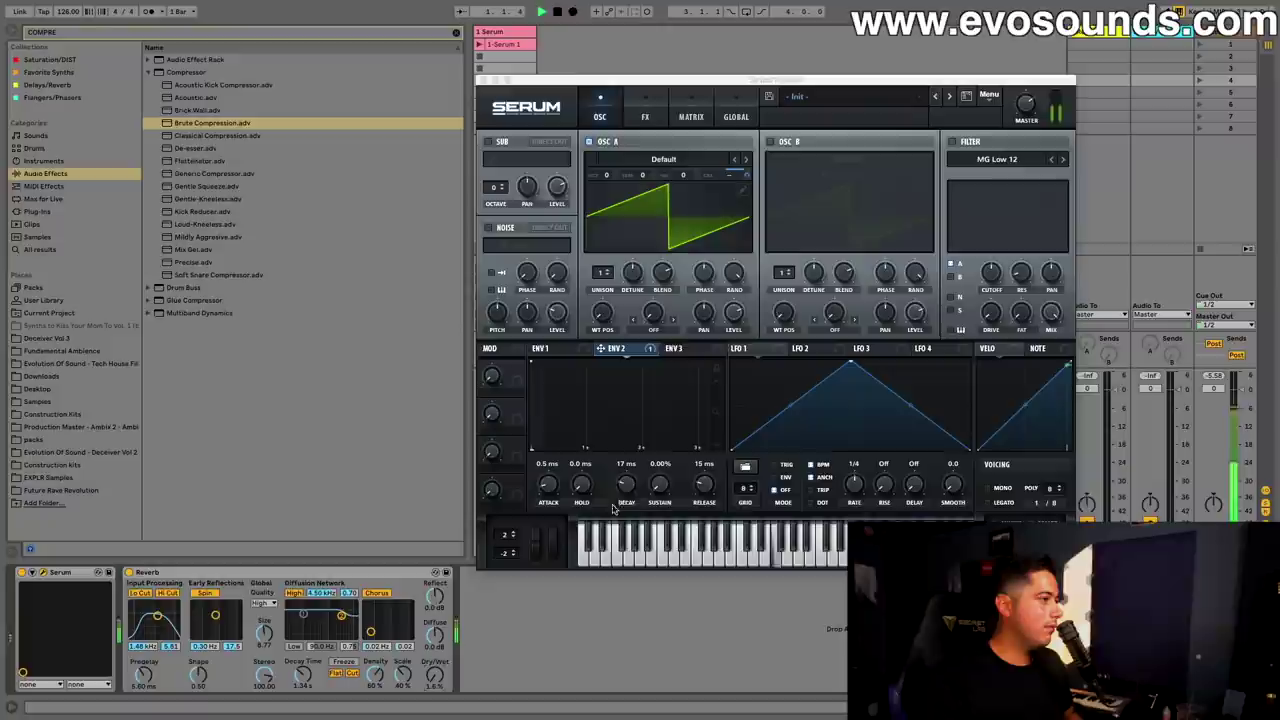
{"action": "left_click_drag", "start_coordinate": [622, 481], "coordinate": [610, 542]}
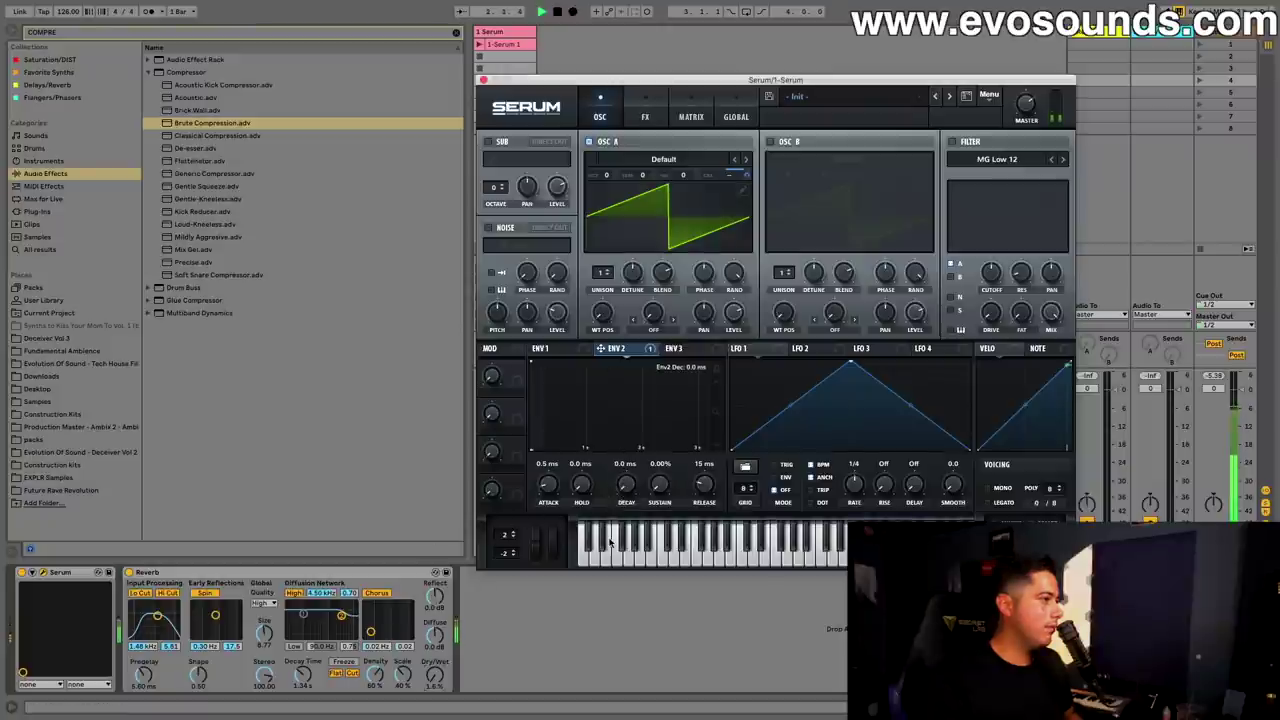
{"action": "left_click_drag", "start_coordinate": [704, 486], "coordinate": [674, 560]}
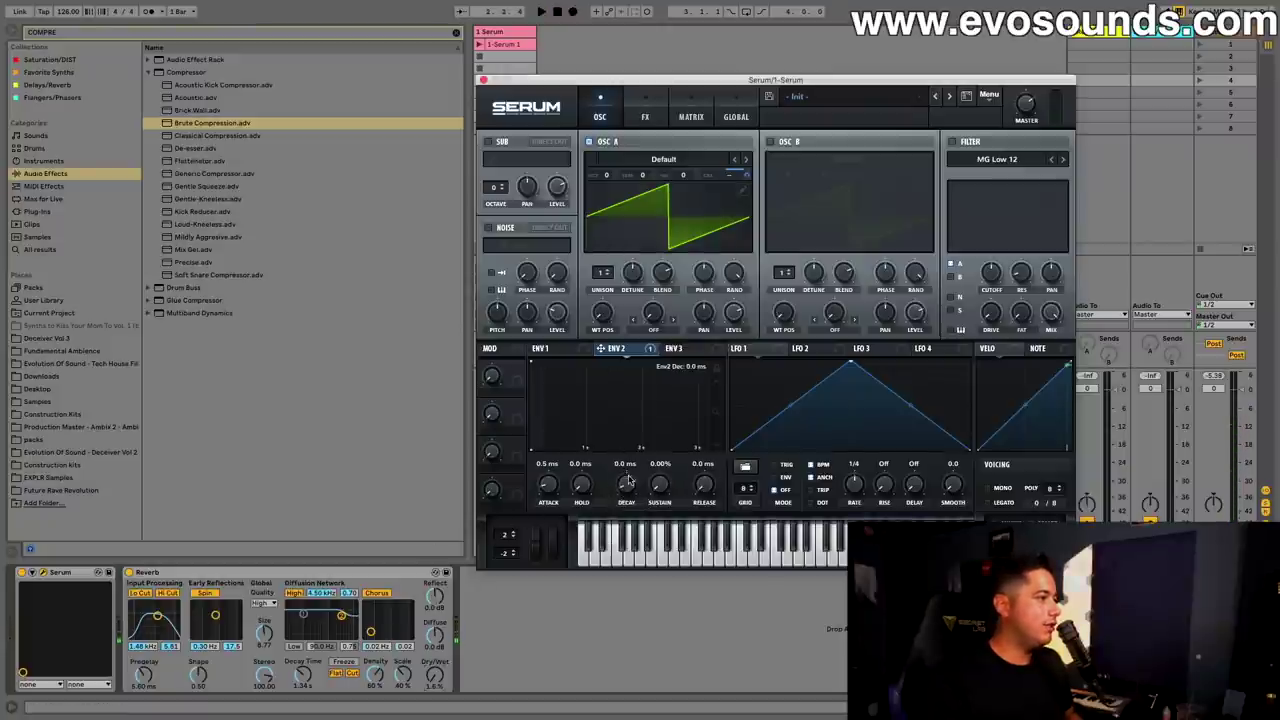
Step: Set Envelope 2's decay to 16 ms and raise the Reverb's dry/wet to 29% during playback
{"action": "left_click_drag", "start_coordinate": [631, 467], "coordinate": [634, 456]}
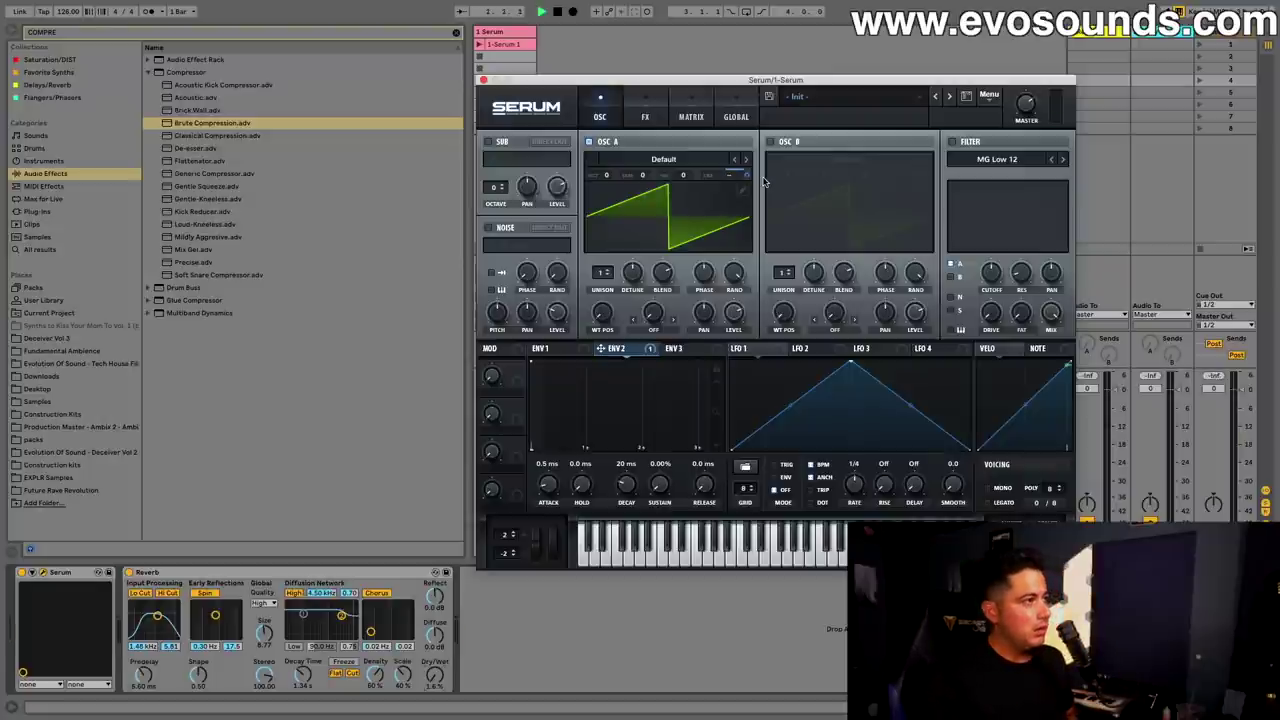
{"action": "left_click_drag", "start_coordinate": [626, 484], "coordinate": [626, 490]}
{"action": "left_click_drag", "start_coordinate": [434, 676], "coordinate": [434, 650]}
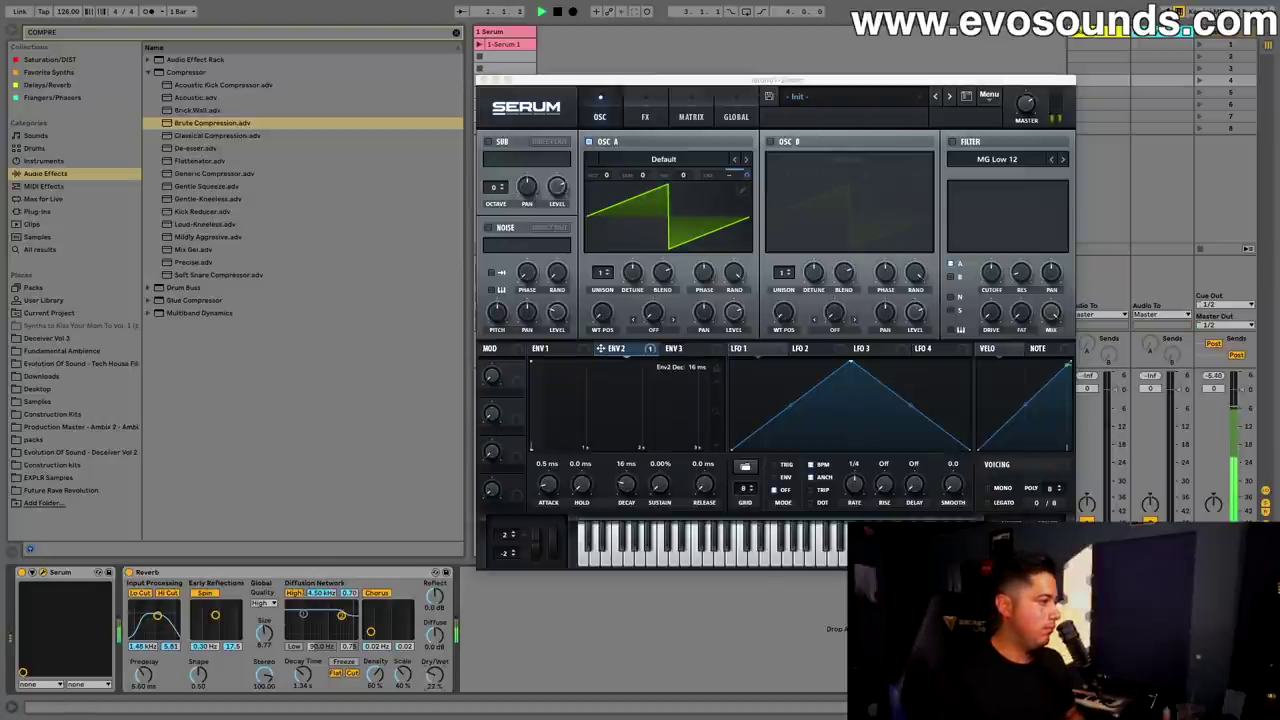
{"action": "key", "text": "space"}
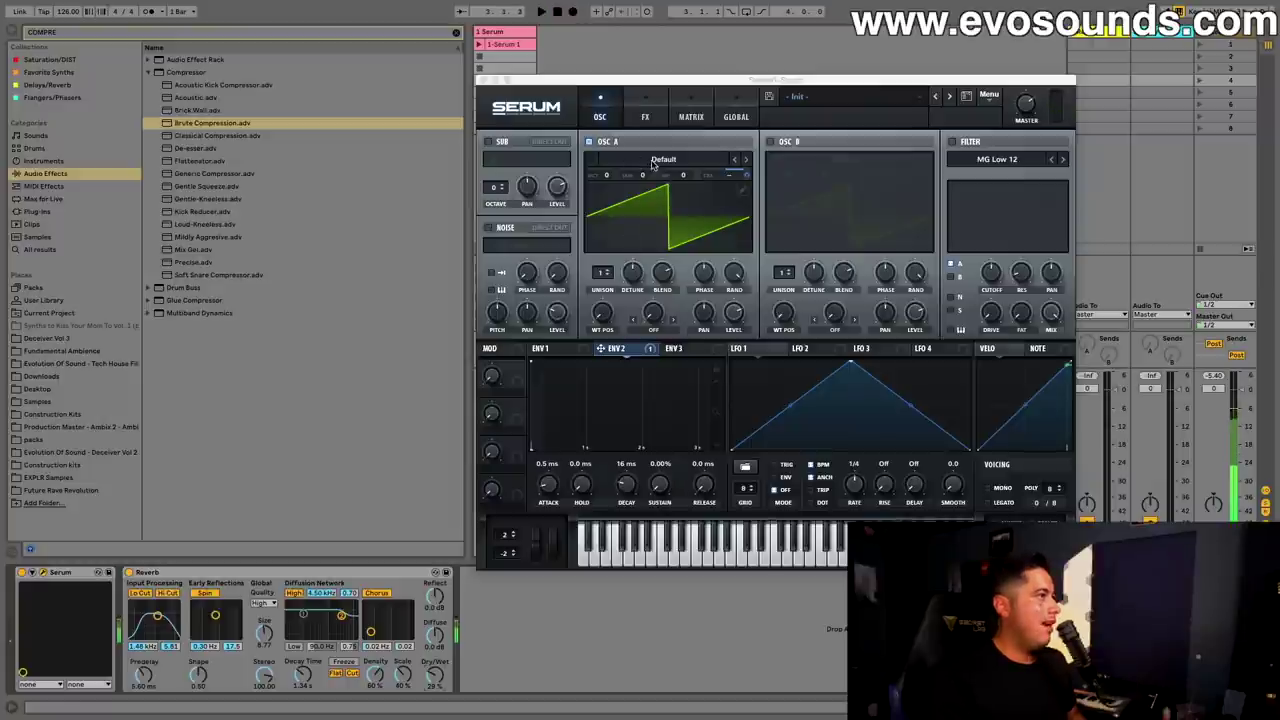
Step: Load the Analog_BD_Sin wavetable into Osc A and audition it with the pitch envelope
{"action": "left_click", "coordinate": [653, 164]}
{"action": "left_click", "coordinate": [752, 174]}
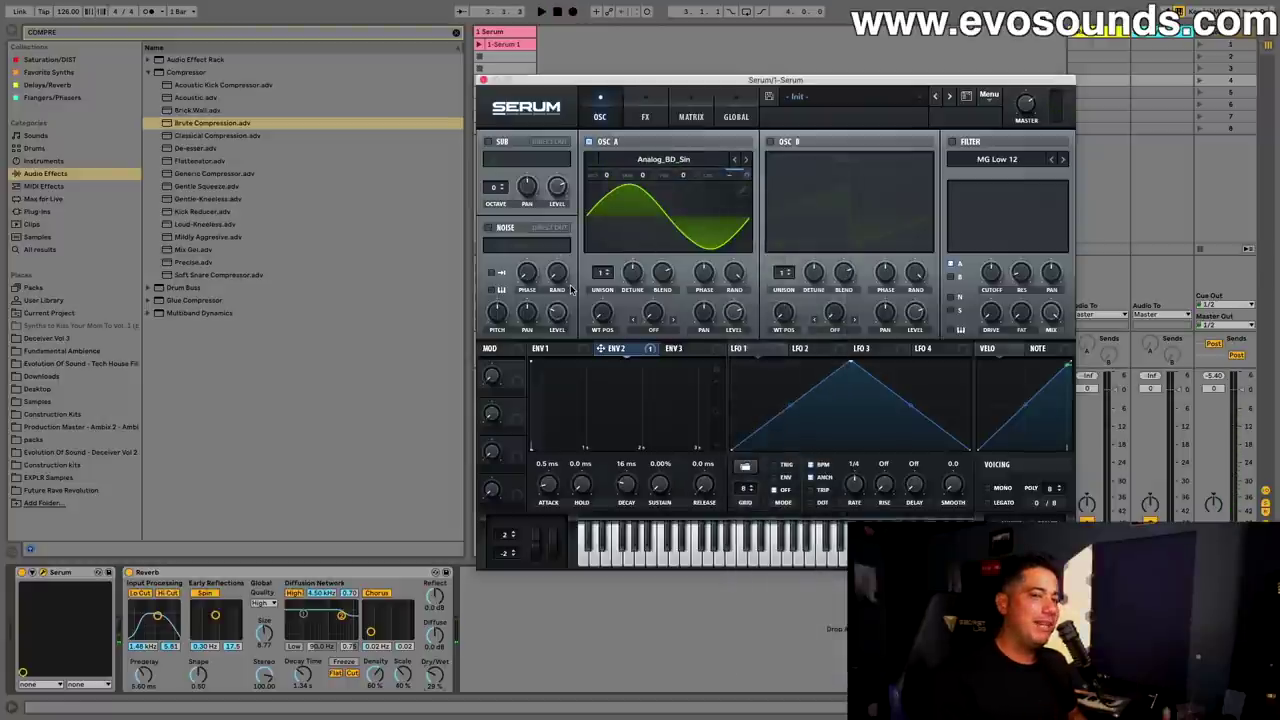
{"action": "key", "text": "space"}
{"action": "key", "text": "space"}
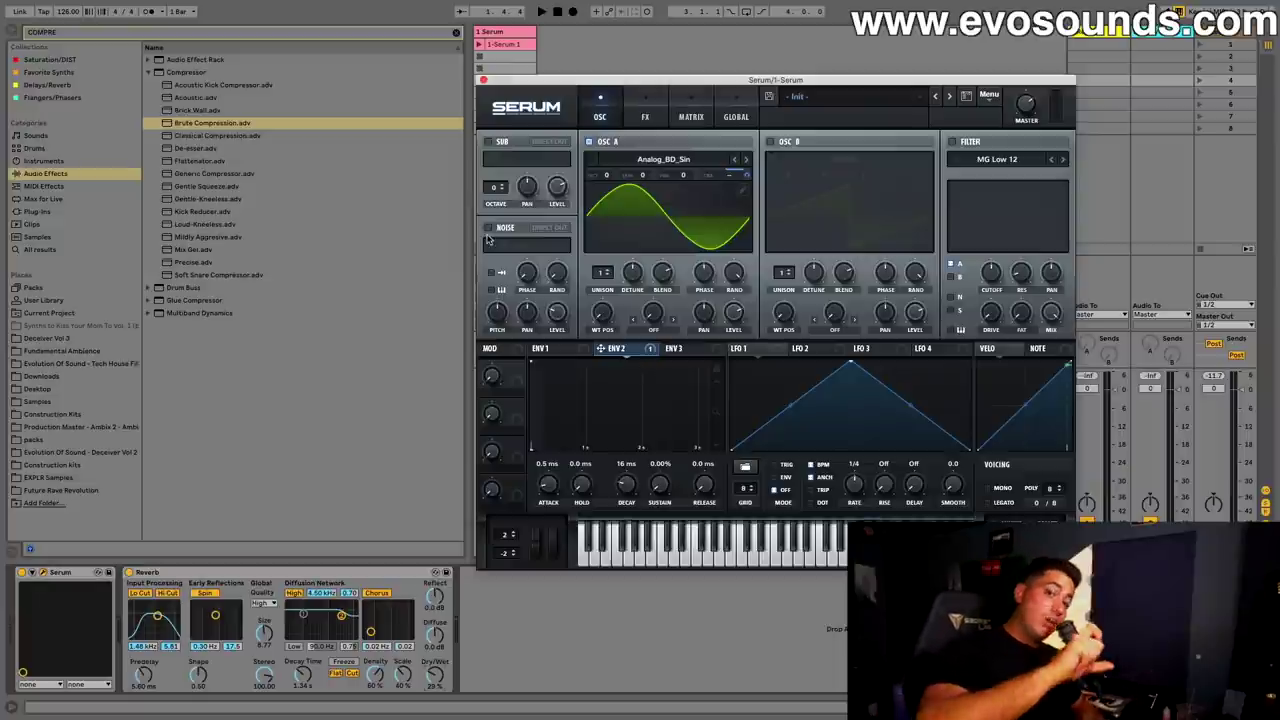
Step: Load the Basic Shapes wavetable into Osc A, set its wavetable position to 2, and start playback
{"action": "left_click", "coordinate": [507, 36]}
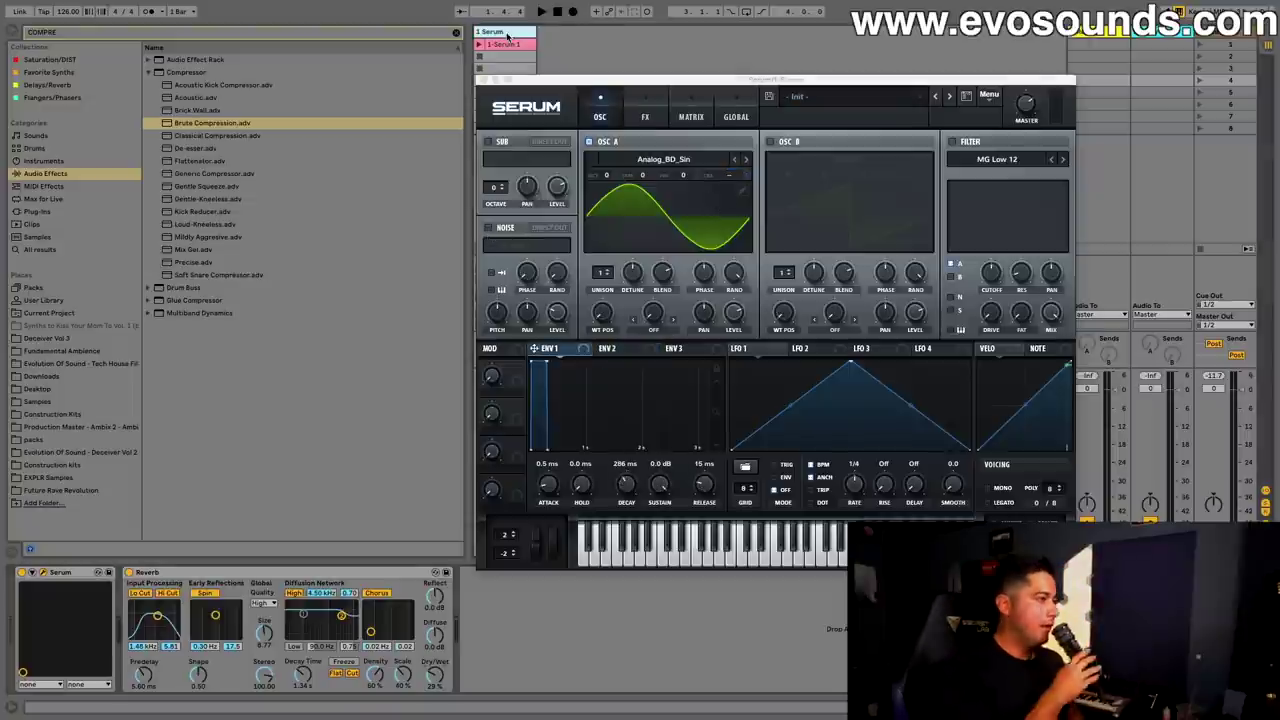
{"action": "left_click", "coordinate": [657, 159]}
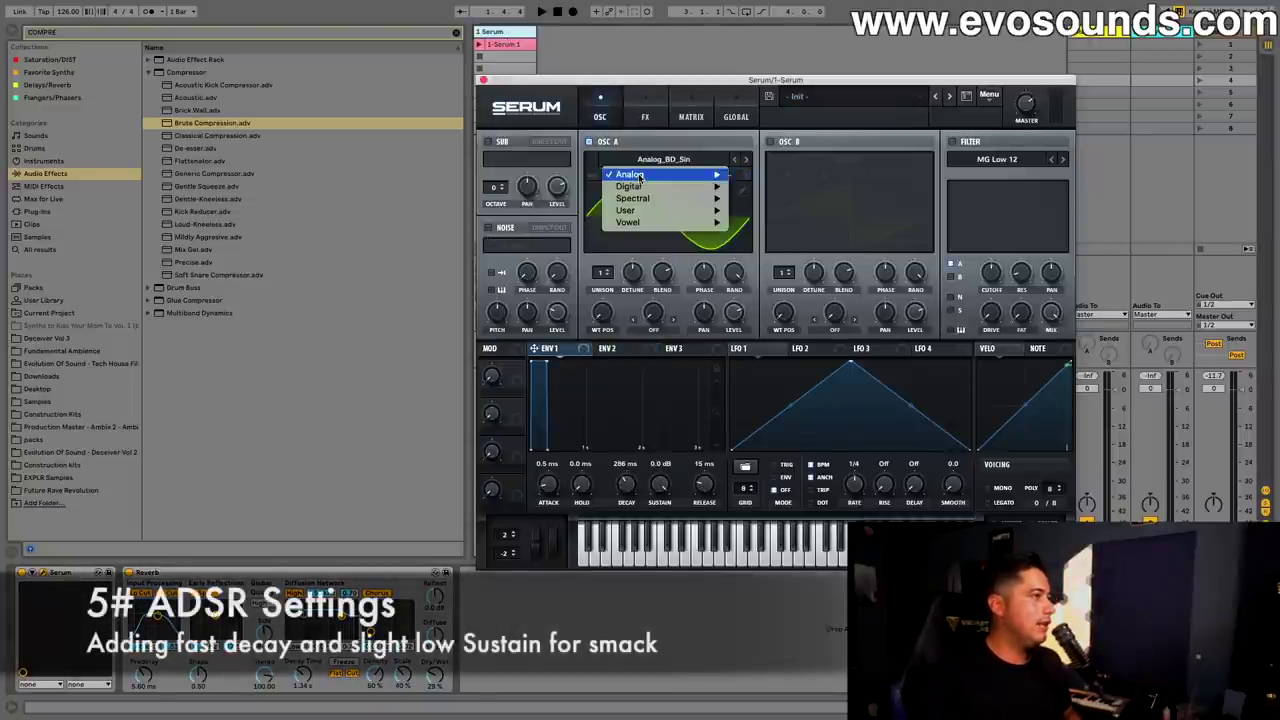
{"action": "mouse_move", "coordinate": [655, 174]}
{"action": "left_click", "coordinate": [760, 233]}
{"action": "left_click_drag", "start_coordinate": [595, 310], "coordinate": [604, 288]}
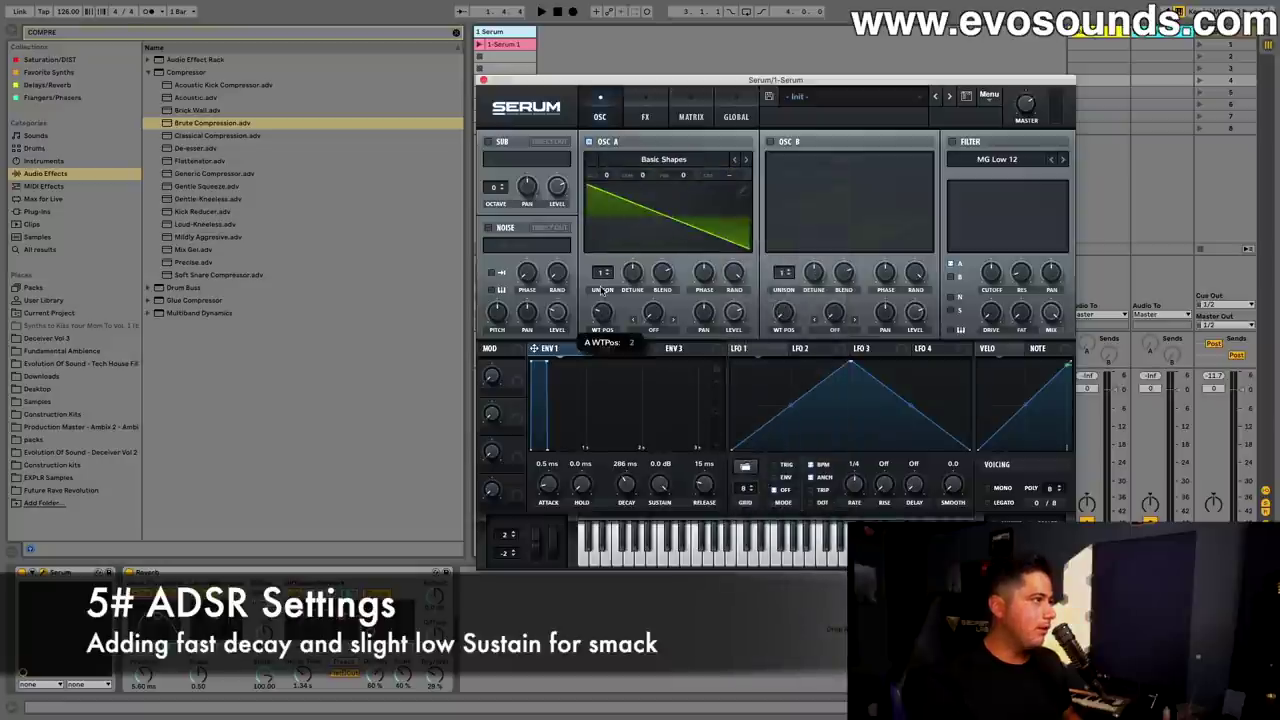
{"action": "key", "text": "space"}
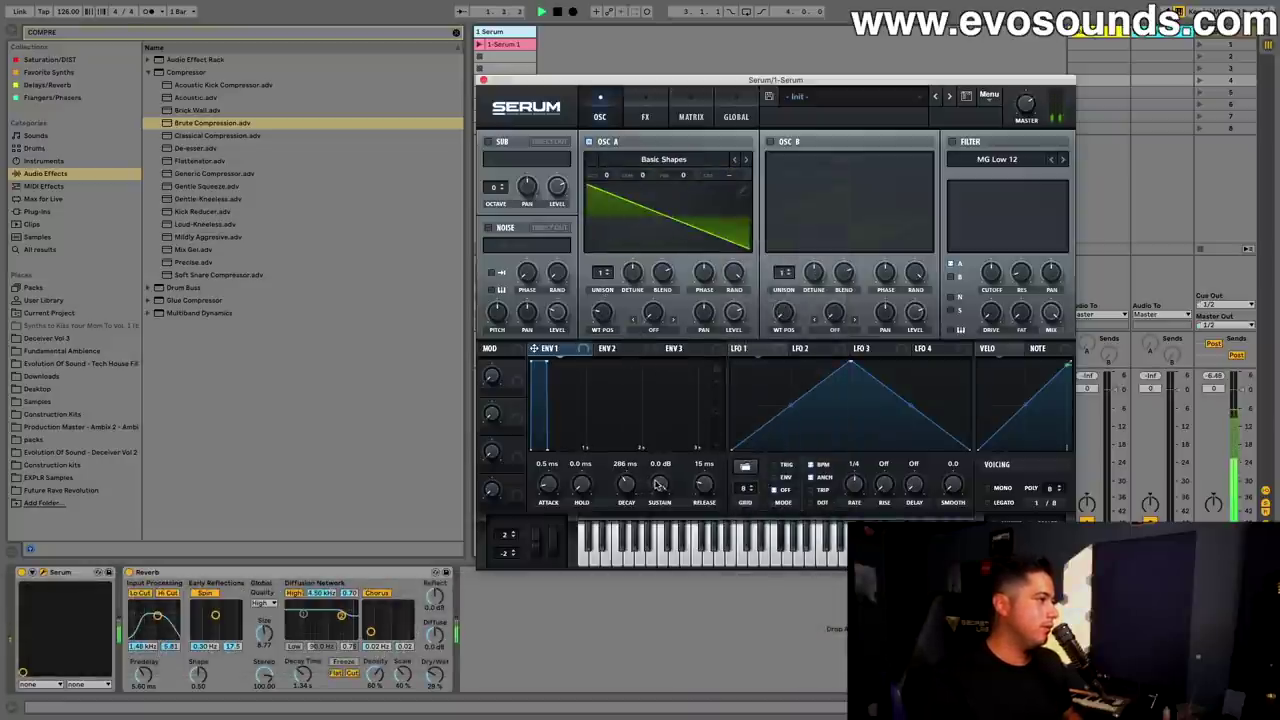
Step: Try Envelope 1 with its sustain lowered to about -28 dB, return the sustain to 0.0 dB, and set the decay to 655 ms
{"action": "left_click_drag", "start_coordinate": [656, 485], "coordinate": [624, 554]}
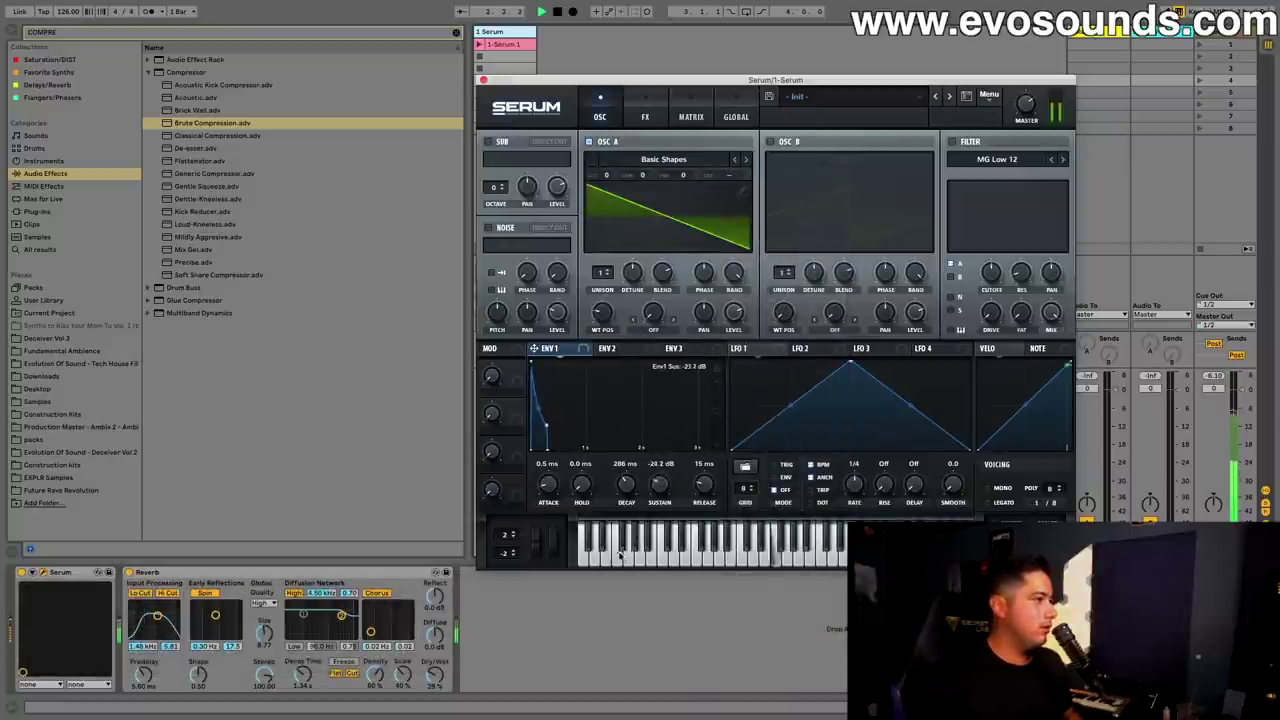
{"action": "left_click_drag", "start_coordinate": [625, 484], "coordinate": [626, 481]}
{"action": "left_click_drag", "start_coordinate": [656, 485], "coordinate": [646, 376]}
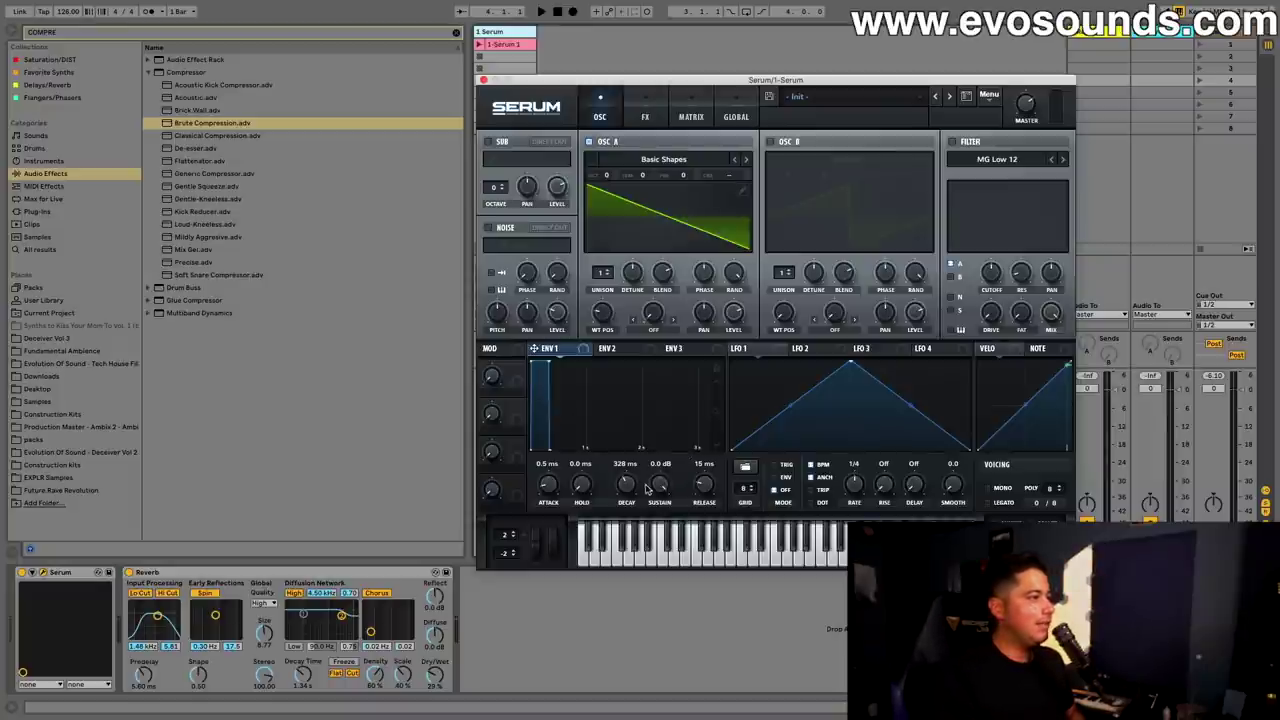
{"action": "left_click_drag", "start_coordinate": [636, 488], "coordinate": [641, 485]}
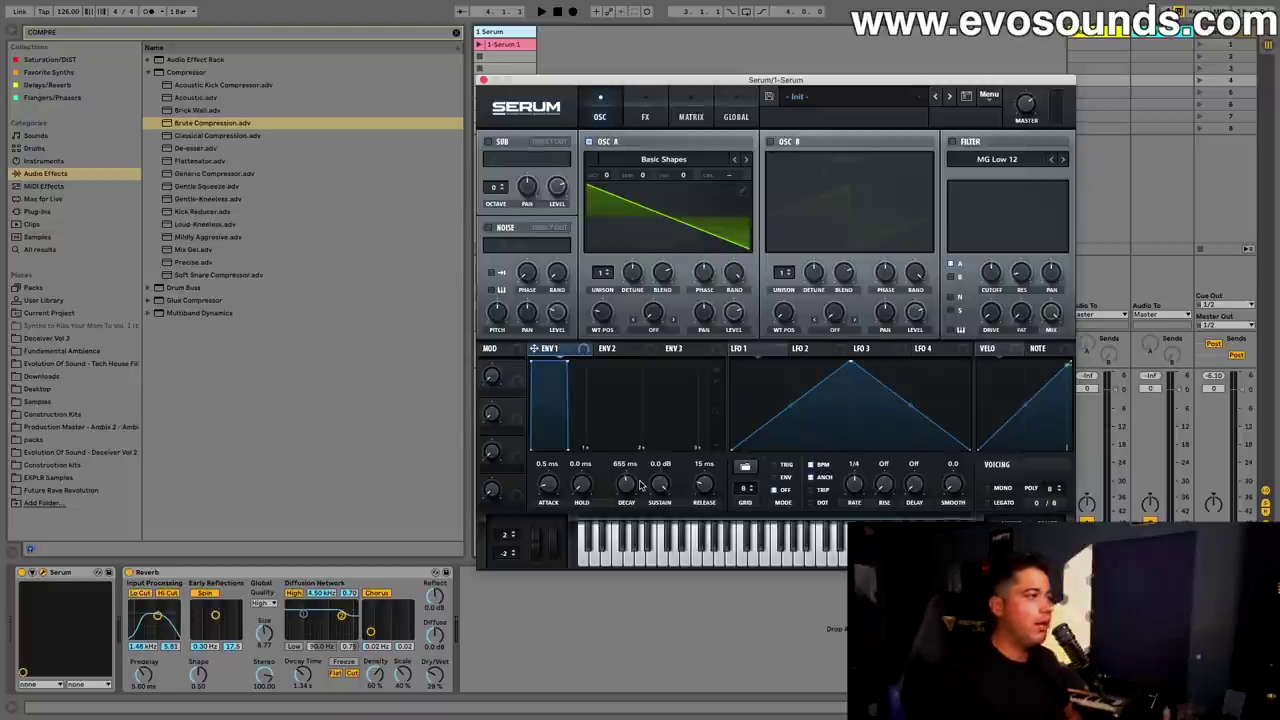
Step: Audition Envelope 1 with a decay of 168 ms and a sustain of about -8.6 dB, raise the sustain again, and close Serum's window
{"action": "mouse_move", "coordinate": [650, 485]}
{"action": "left_mouse_down"}
{"action": "mouse_move", "coordinate": [637, 530]}
{"action": "mouse_move", "coordinate": [624, 496]}
{"action": "mouse_move", "coordinate": [659, 474]}
{"action": "left_mouse_up"}
{"action": "key", "text": "space"}
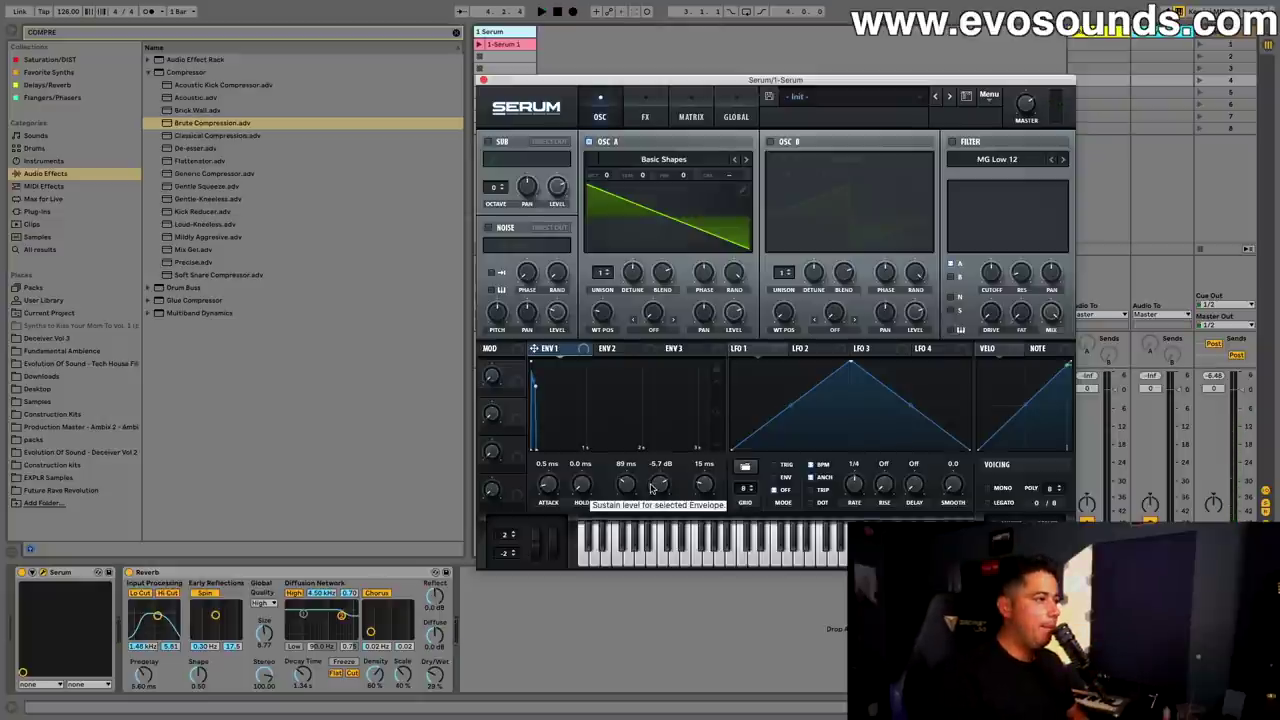
{"action": "key", "text": "space"}
{"action": "left_click_drag", "start_coordinate": [651, 487], "coordinate": [680, 447]}
{"action": "left_click_drag", "start_coordinate": [623, 499], "coordinate": [630, 467]}
{"action": "left_click_drag", "start_coordinate": [657, 480], "coordinate": [646, 504]}
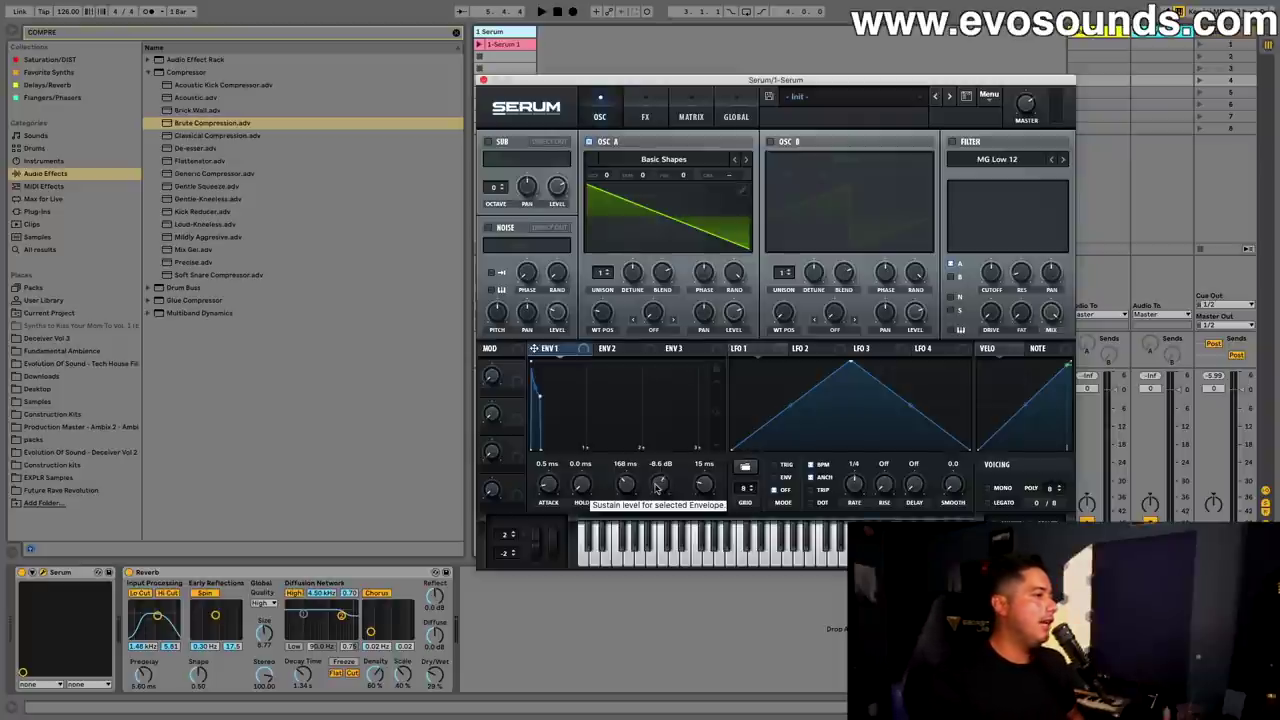
{"action": "left_click_drag", "start_coordinate": [656, 486], "coordinate": [682, 427]}
{"action": "left_click", "coordinate": [483, 80]}
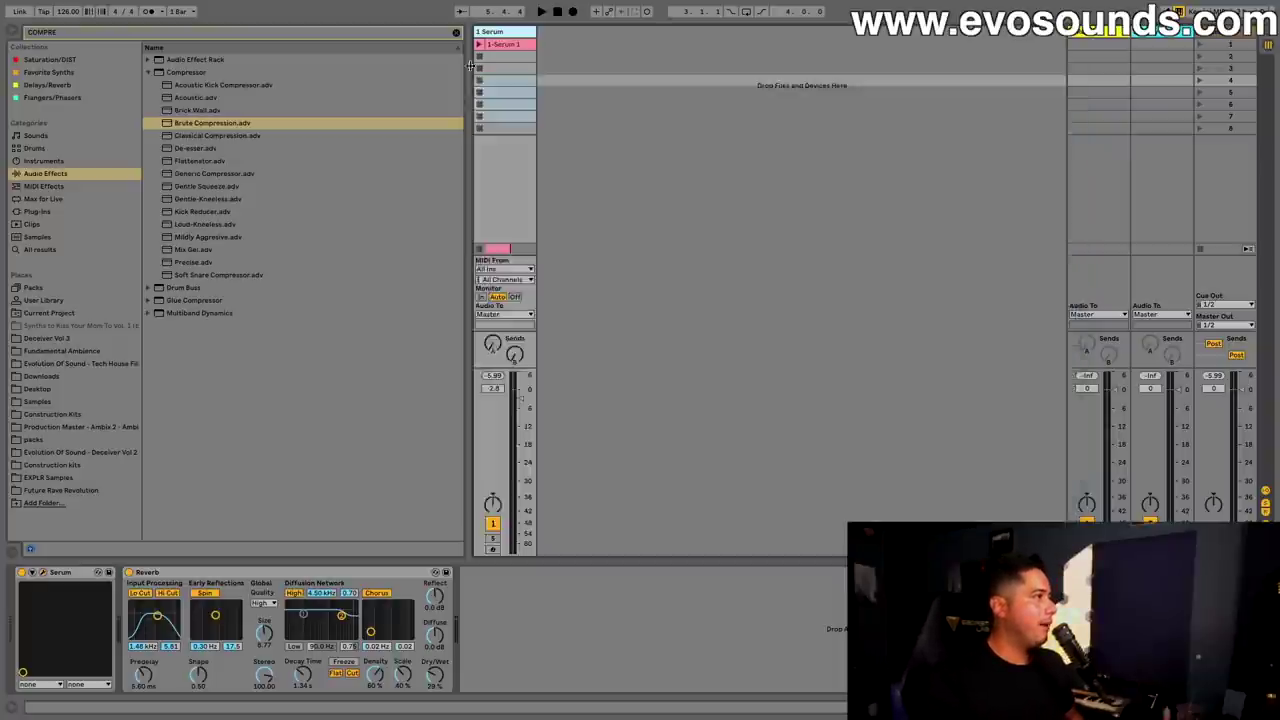
{"action": "left_click", "coordinate": [455, 32]}
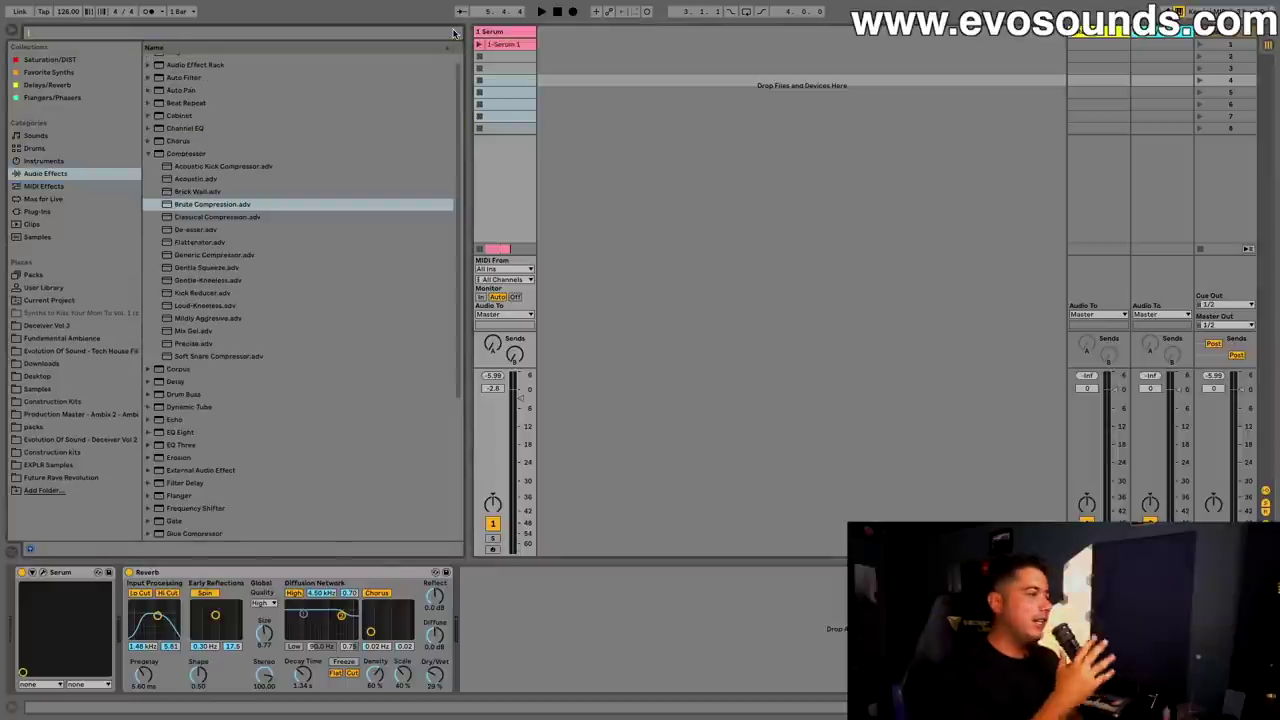
{"action": "key", "text": "ctrl+f"}
{"action": "type", "text": "TUBE"}
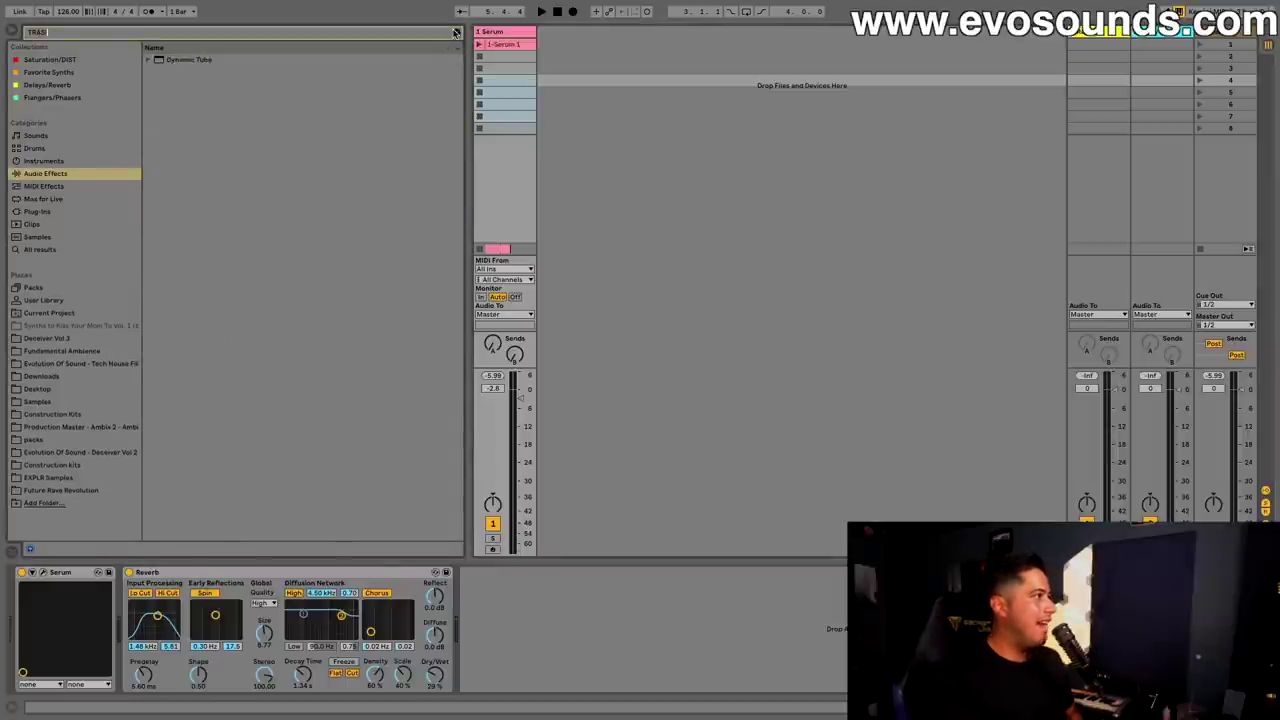
{"action": "key", "text": "BackSpace"}
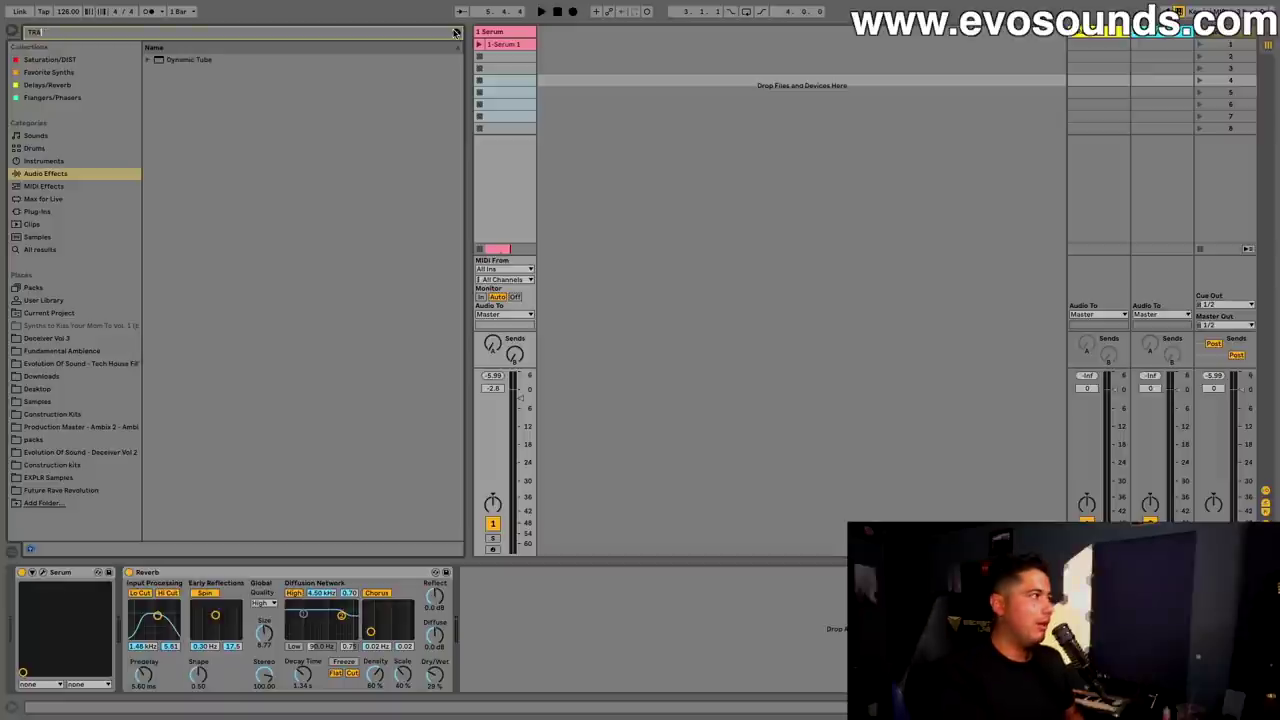
{"action": "left_click", "coordinate": [455, 32]}
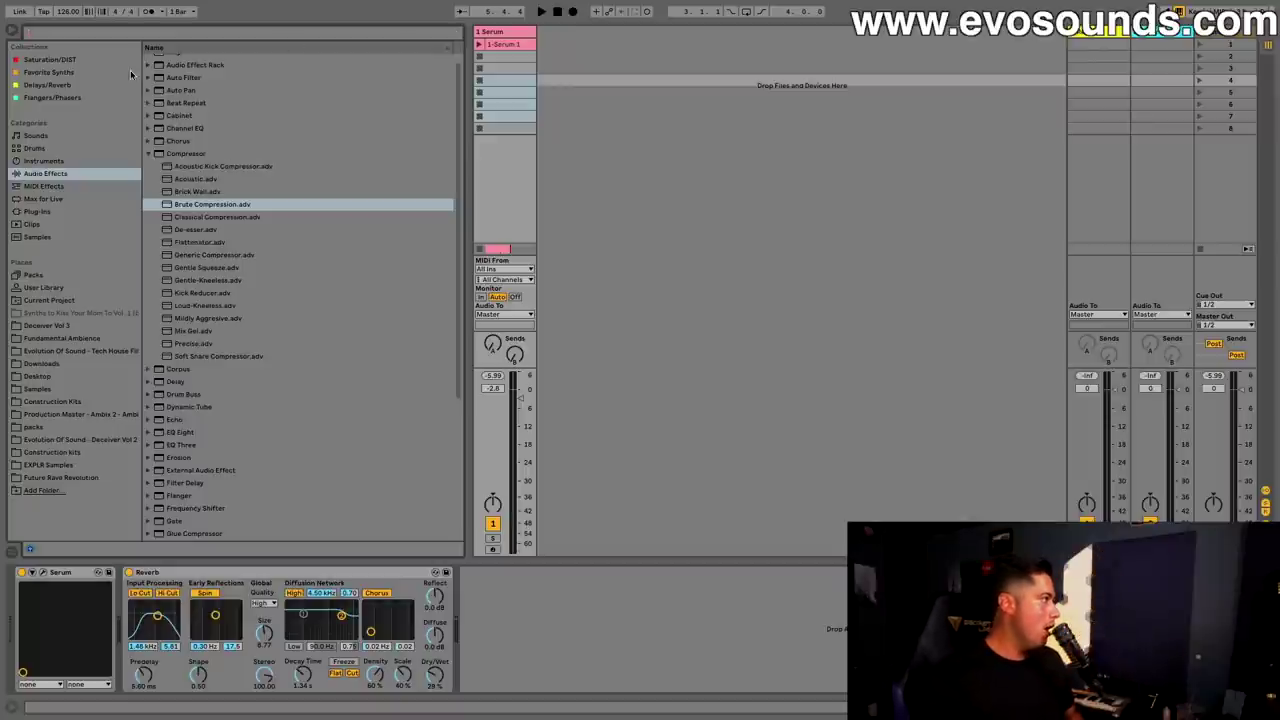
Step: Search the plug-ins for "TRA" and insert Native Instruments' Transient Master Audio Unit between Serum and the Reverb
{"action": "left_click", "coordinate": [67, 32]}
{"action": "type", "text": "TRA"}
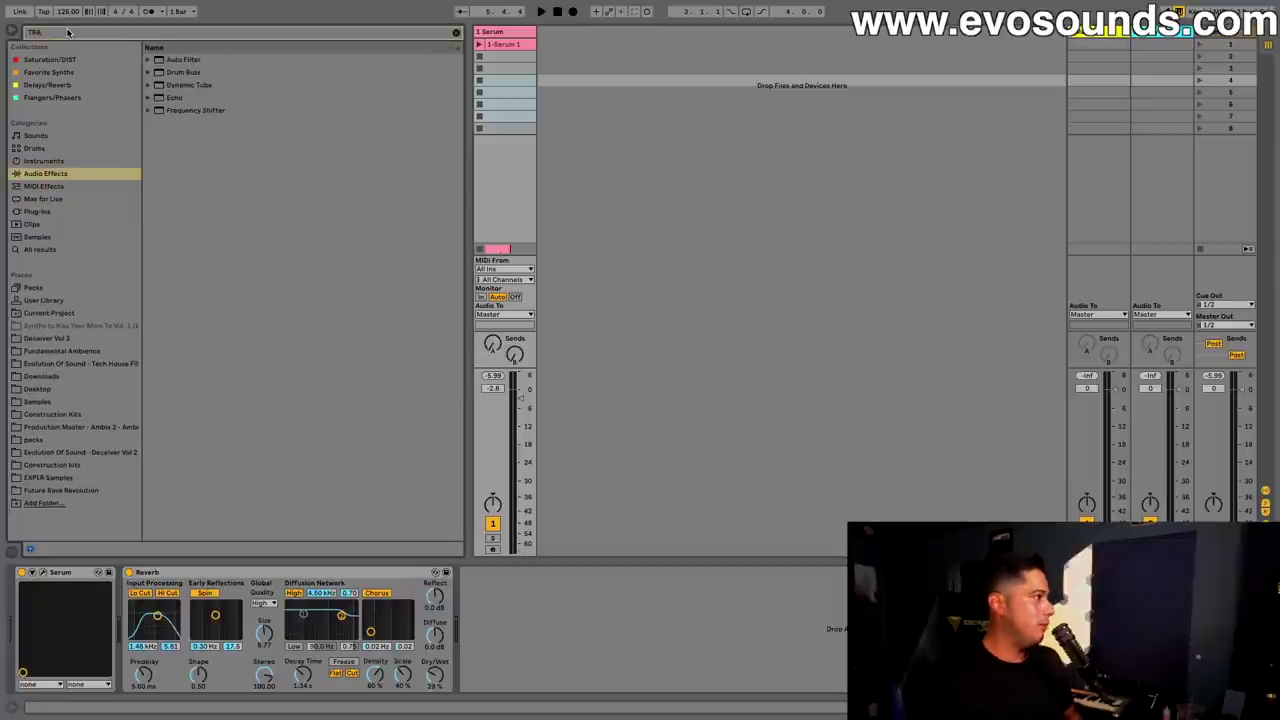
{"action": "left_click", "coordinate": [37, 211]}
{"action": "left_click", "coordinate": [149, 59]}
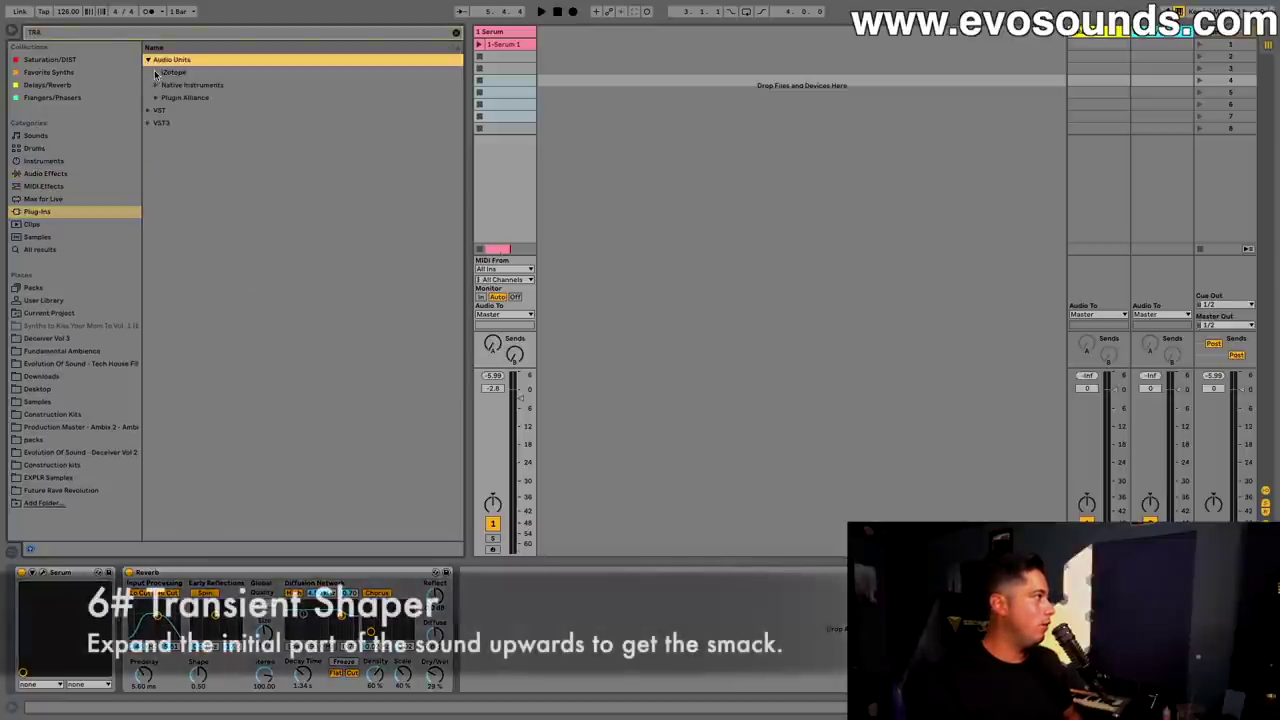
{"action": "left_click", "coordinate": [156, 72]}
{"action": "left_click_drag", "start_coordinate": [176, 85], "coordinate": [184, 185]}
{"action": "left_click", "coordinate": [157, 98]}
{"action": "left_click_drag", "start_coordinate": [175, 98], "coordinate": [120, 620]}
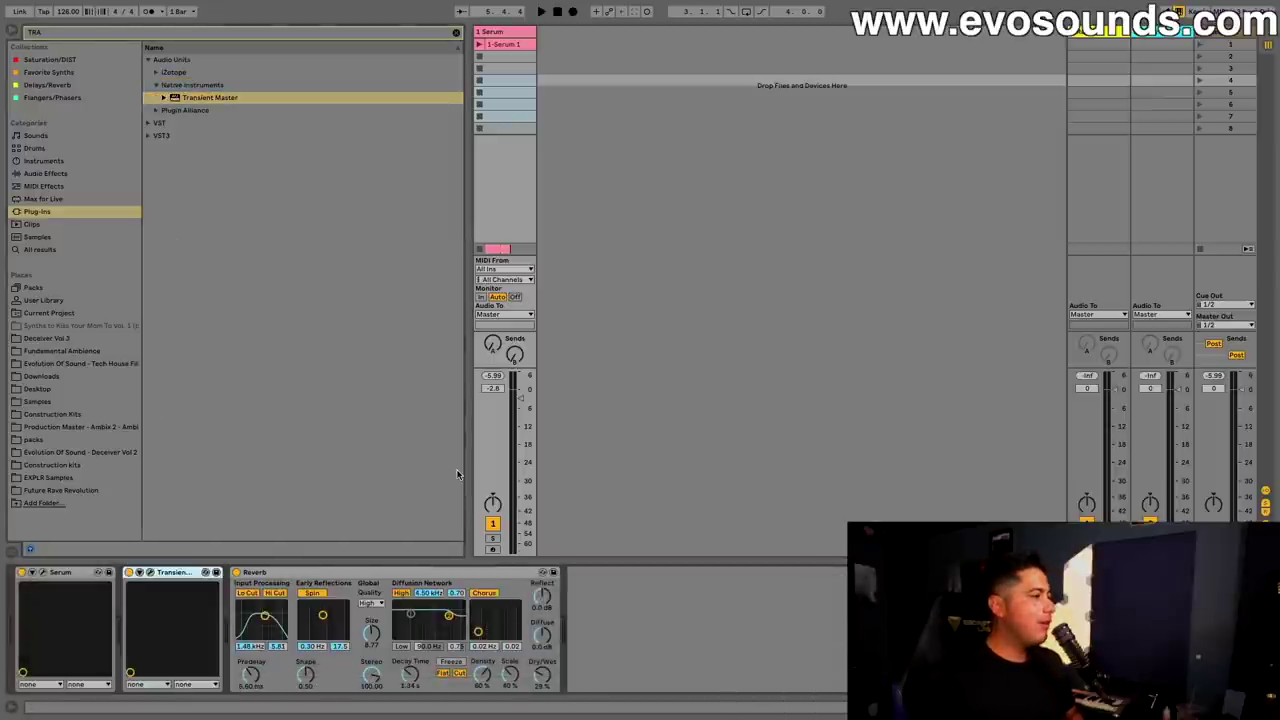
Step: Open Transient Master and audition it with attack at 59%, sustain at -100% and Smooth on
{"action": "left_click", "coordinate": [145, 574]}
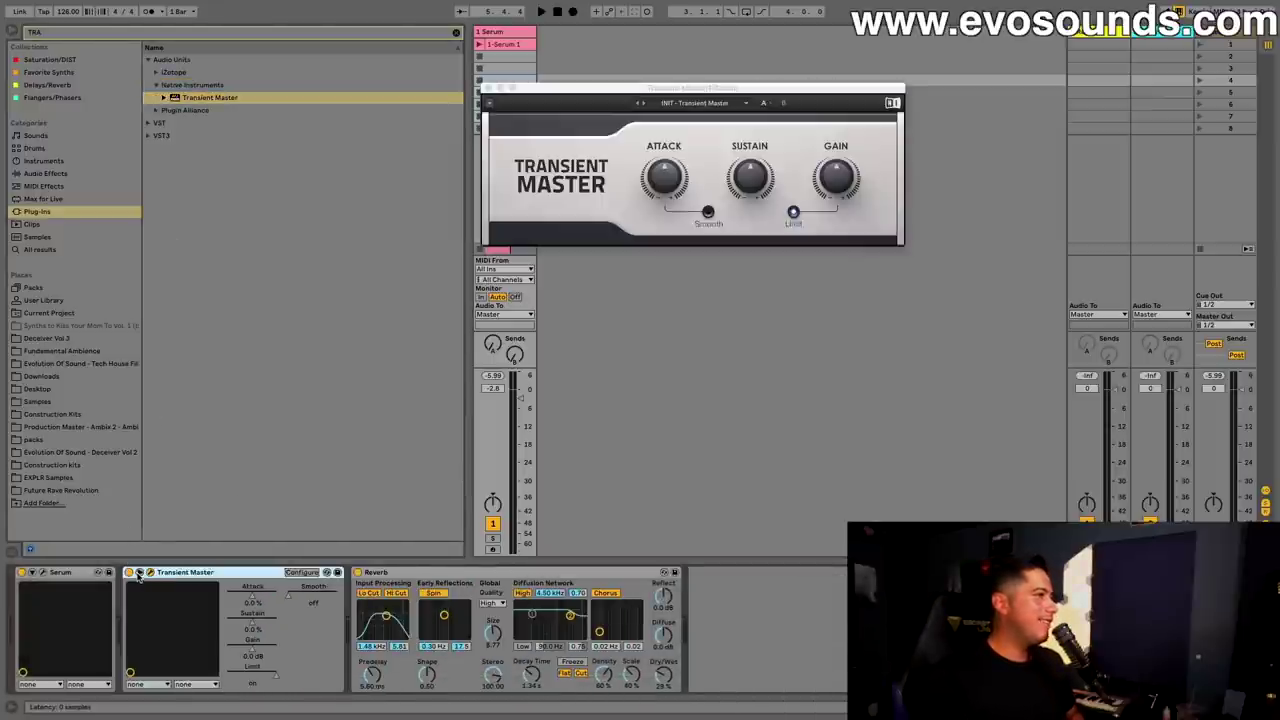
{"action": "left_click_drag", "start_coordinate": [686, 180], "coordinate": [686, 120]}
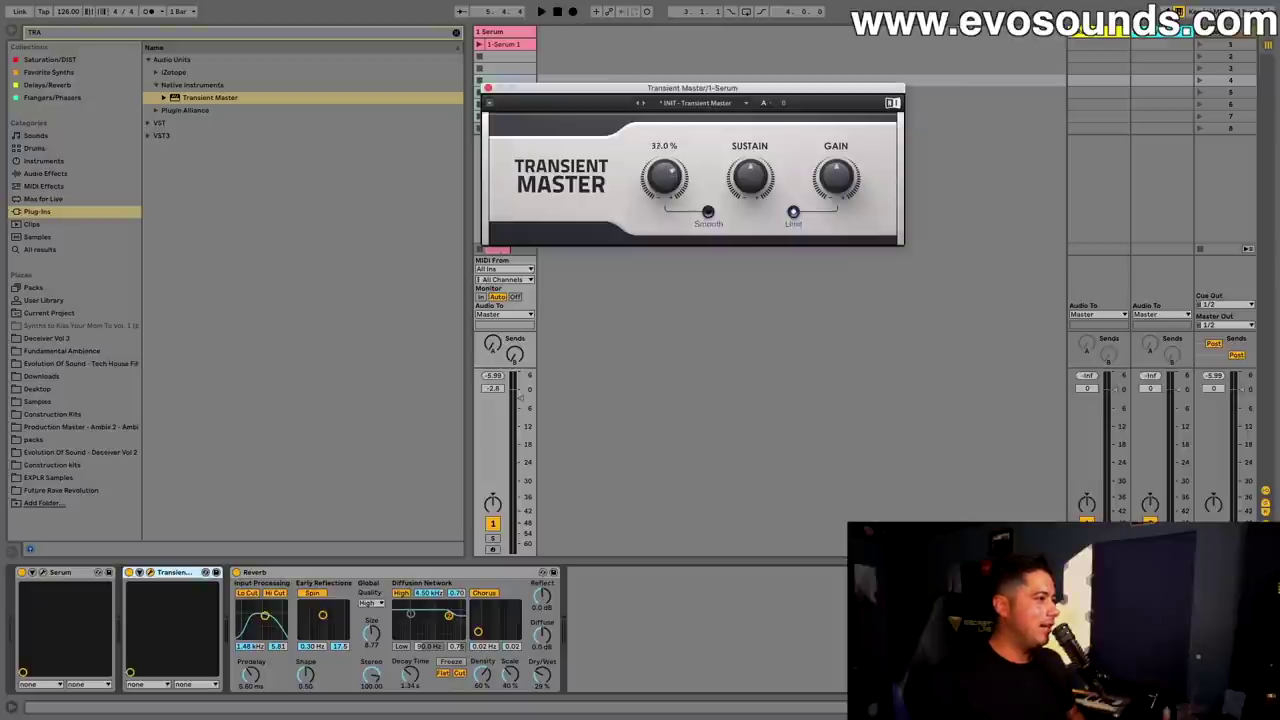
{"action": "left_click_drag", "start_coordinate": [676, 180], "coordinate": [676, 170]}
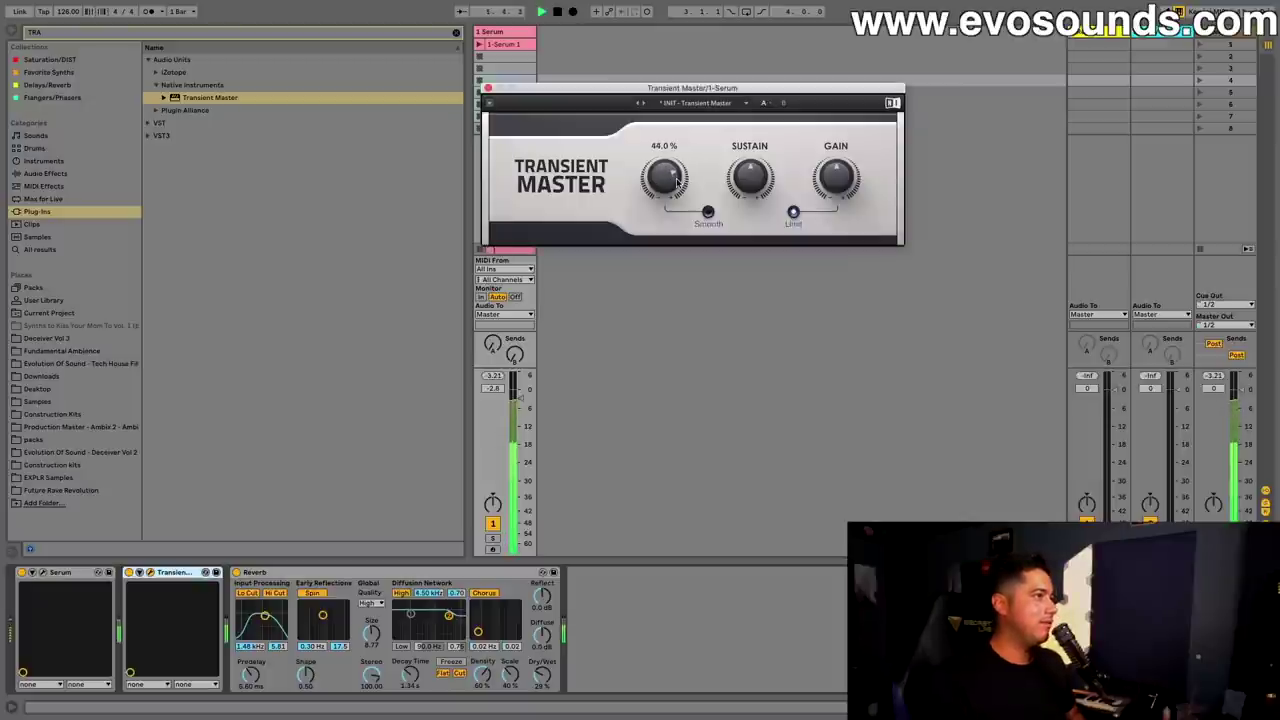
{"action": "left_click", "coordinate": [708, 212]}
{"action": "left_click_drag", "start_coordinate": [750, 180], "coordinate": [750, 260]}
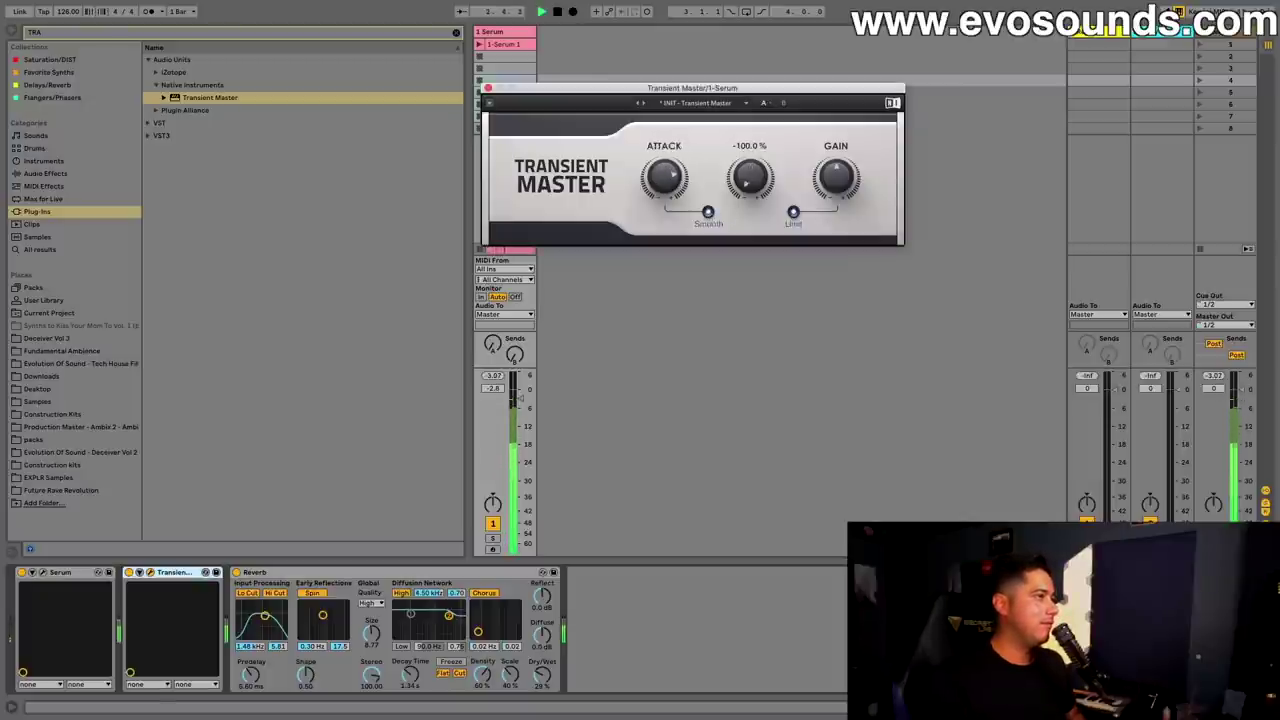
{"action": "left_click_drag", "start_coordinate": [676, 180], "coordinate": [676, 191]}
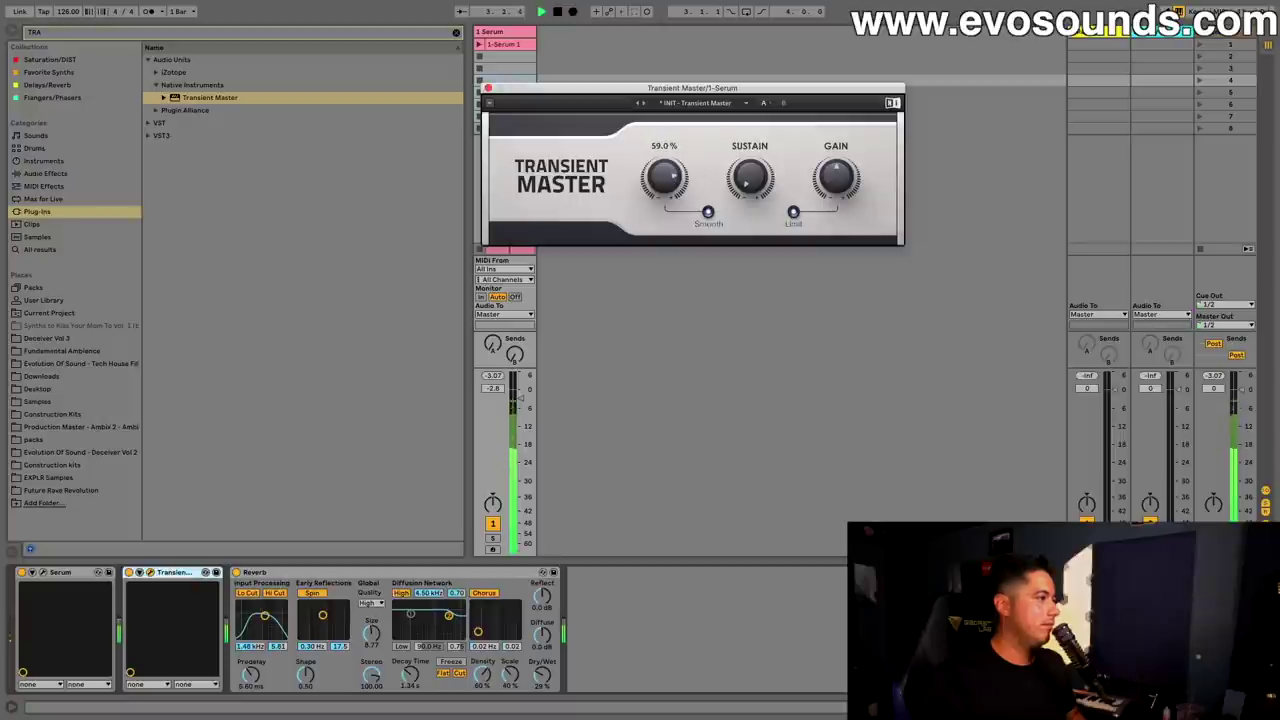
Step: Lower the Serum track's volume to -5.2 dB and bypass the Reverb during playback
{"action": "left_click", "coordinate": [128, 573]}
{"action": "left_click_drag", "start_coordinate": [519, 397], "coordinate": [519, 409]}
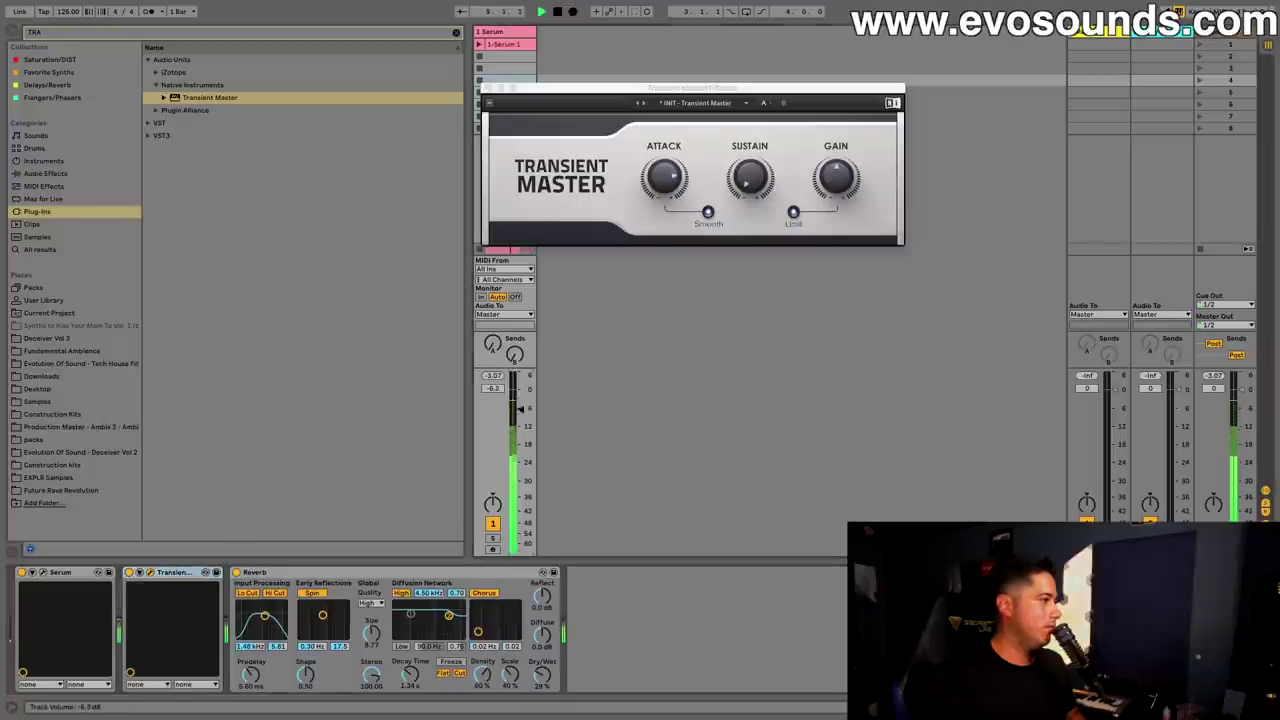
{"action": "left_click", "coordinate": [236, 572]}
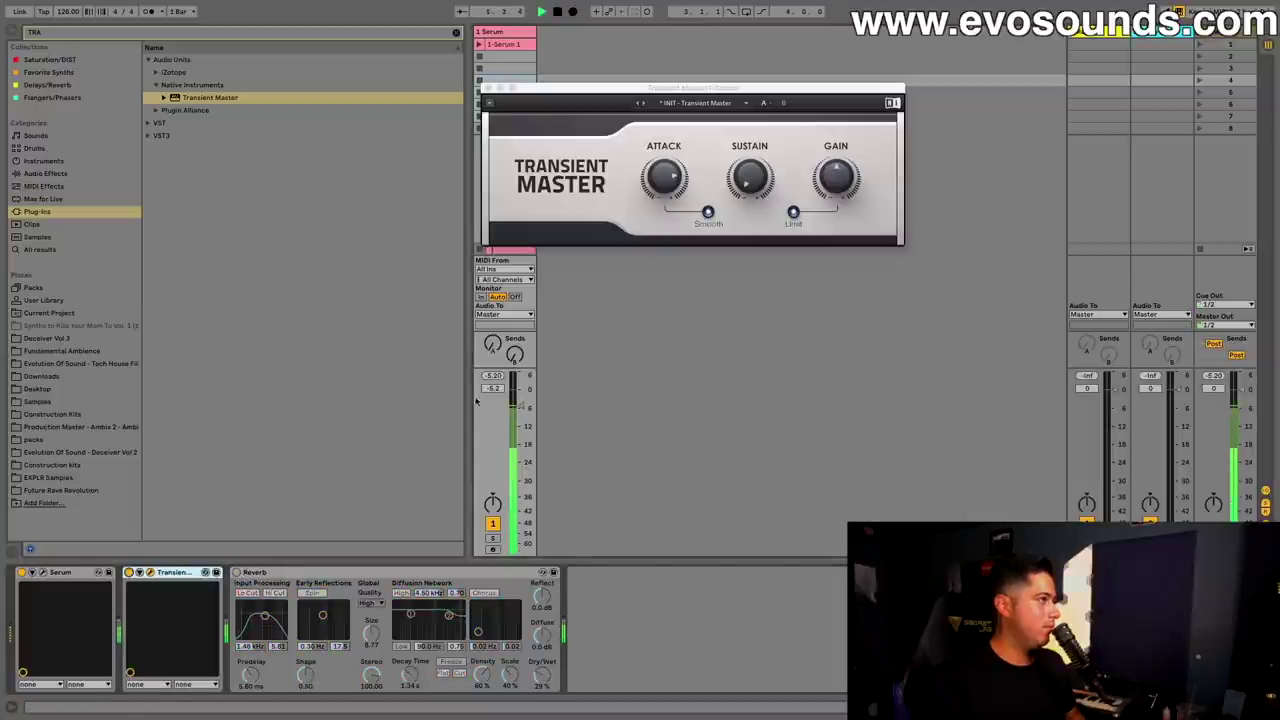
Step: Bring Transient Master's sustain back up with Smooth off, try the attack at 100%, and compare with the device bypassed
{"action": "left_click_drag", "start_coordinate": [750, 178], "coordinate": [705, 208]}
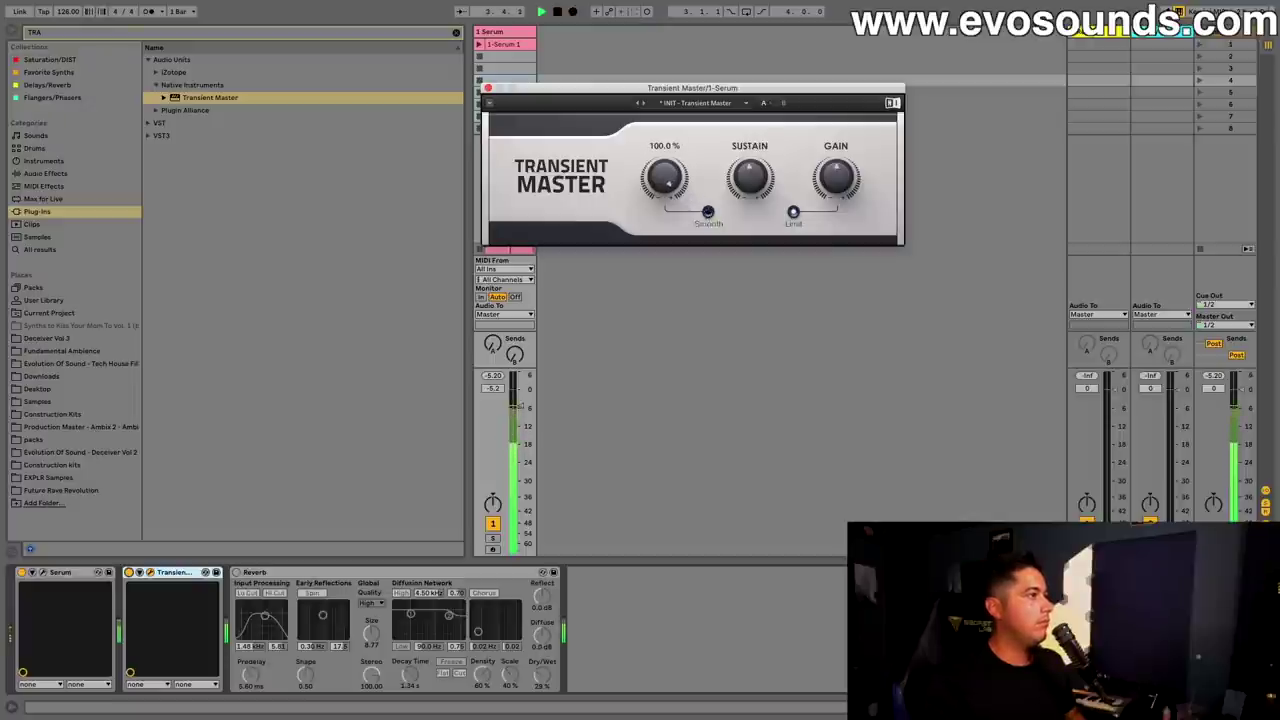
{"action": "left_click", "coordinate": [129, 572]}
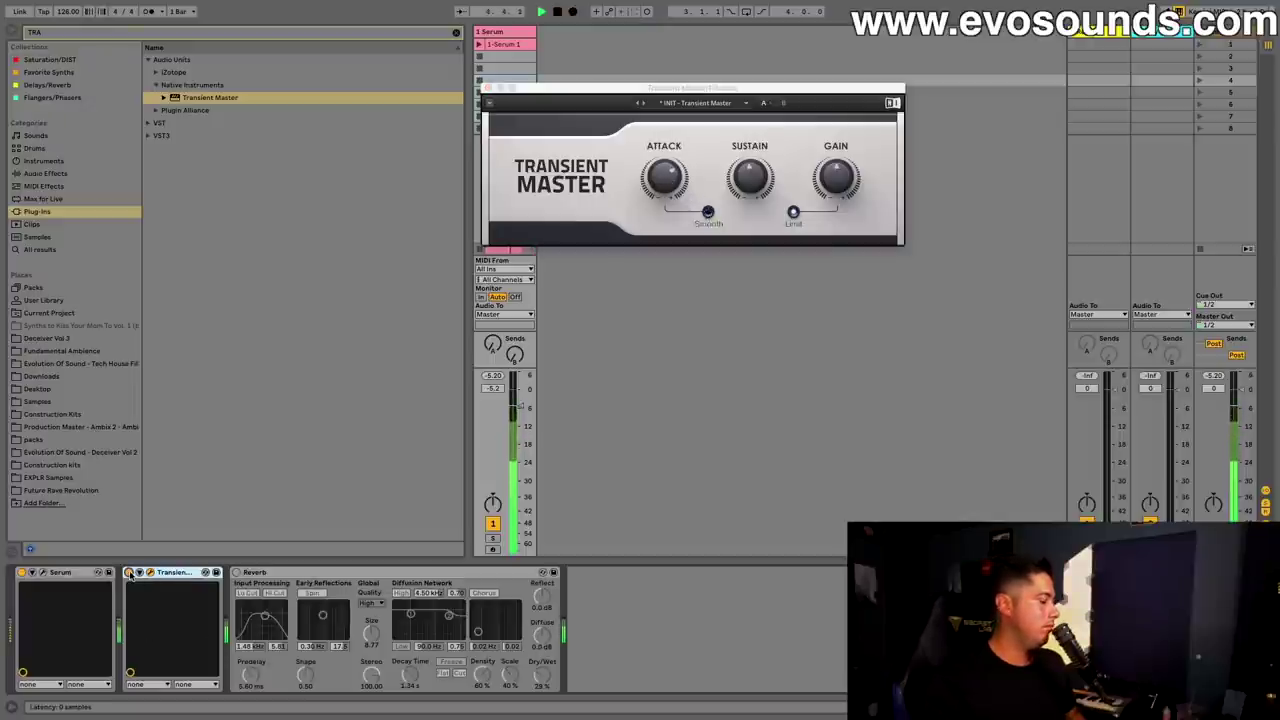
{"action": "left_click", "coordinate": [130, 573]}
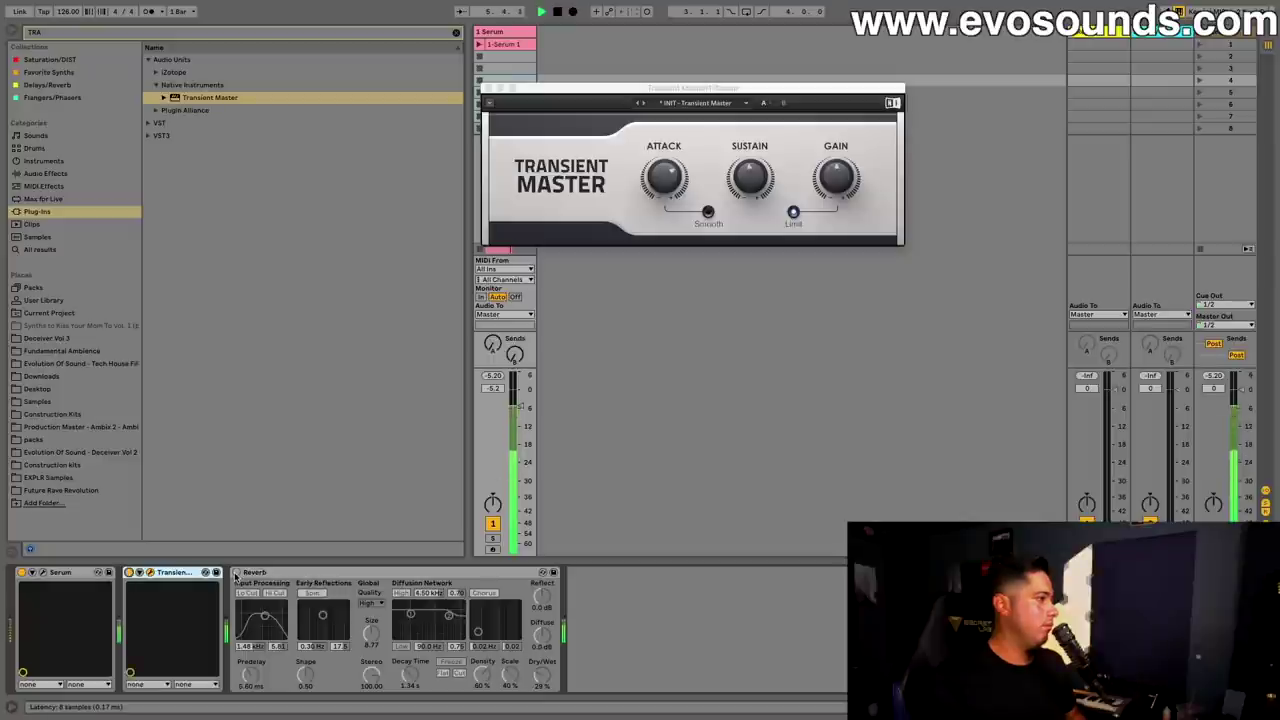
Step: Re-enable the Reverb and lower Transient Master's gain to -1.0 dB, comparing the sound with the device bypassed
{"action": "left_click", "coordinate": [236, 572]}
{"action": "left_click", "coordinate": [129, 572]}
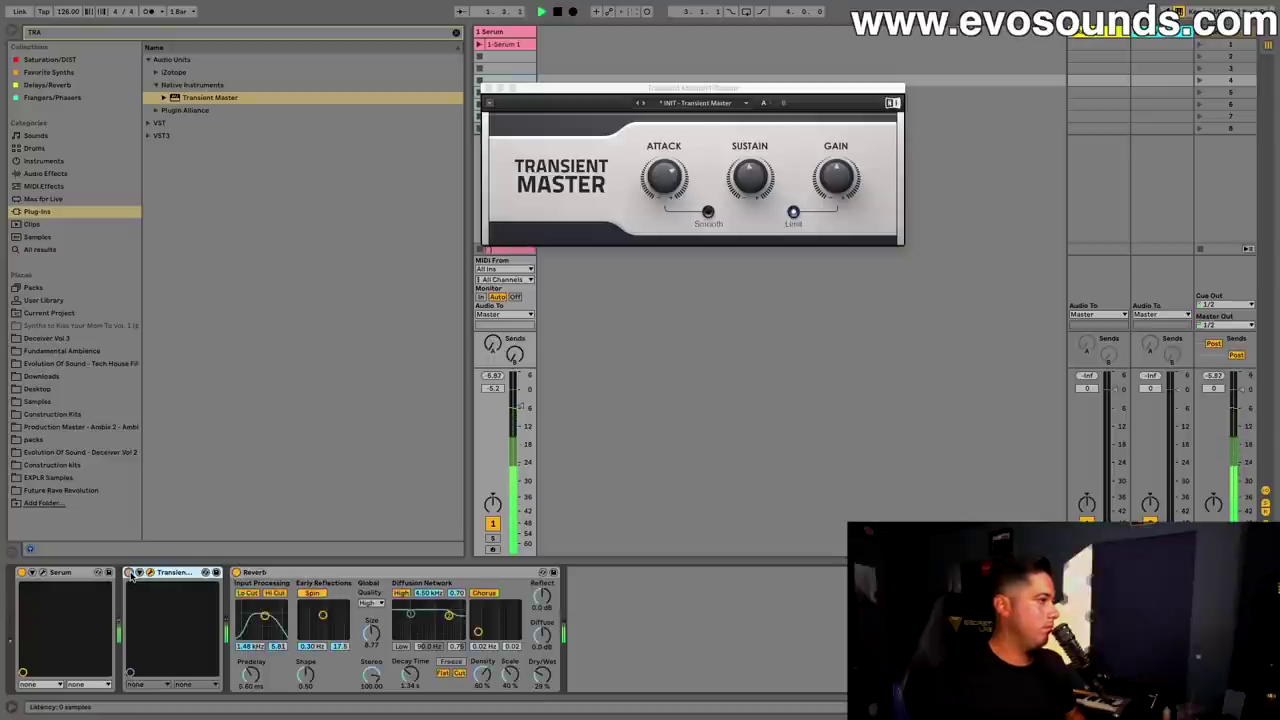
{"action": "left_click", "coordinate": [129, 572]}
{"action": "left_click_drag", "start_coordinate": [838, 168], "coordinate": [838, 174]}
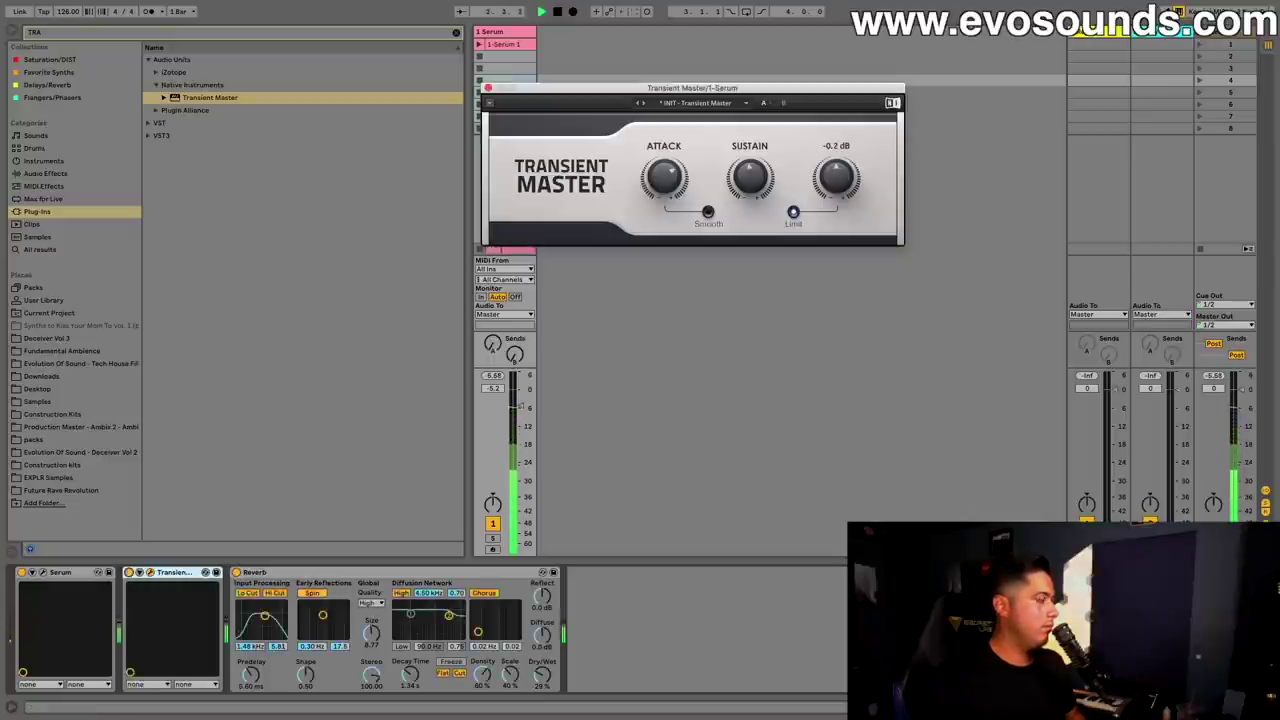
{"action": "key", "text": "space"}
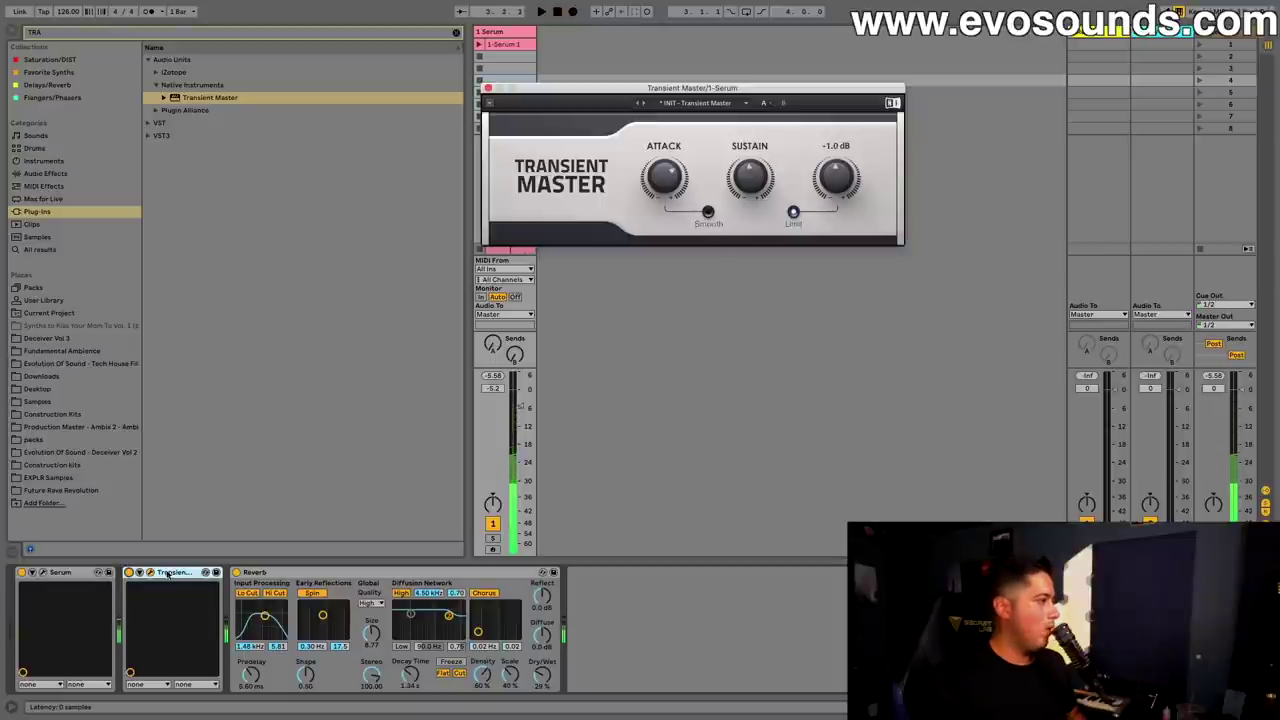
Step: Compare the sound with Transient Master off and on, and fine-tune its sustain to -5.0% and attack to 39%
{"action": "left_click", "coordinate": [129, 572]}
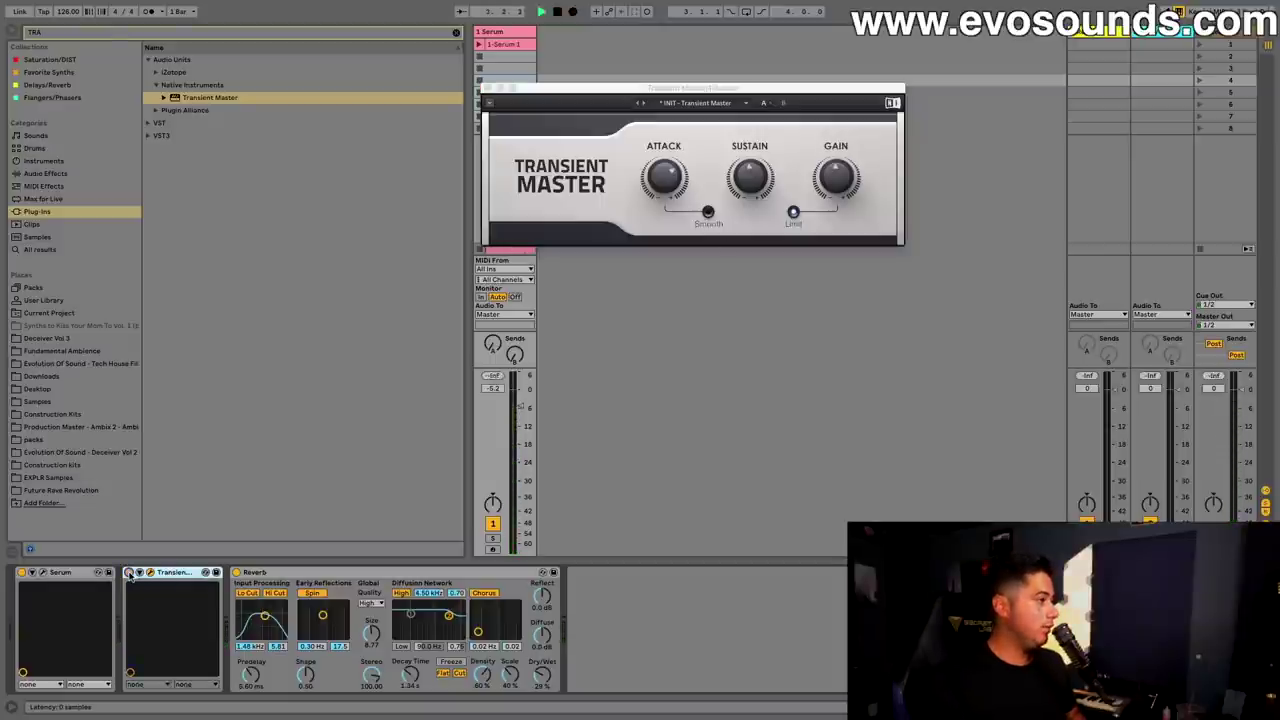
{"action": "left_click", "coordinate": [129, 572]}
{"action": "mouse_move", "coordinate": [750, 190]}
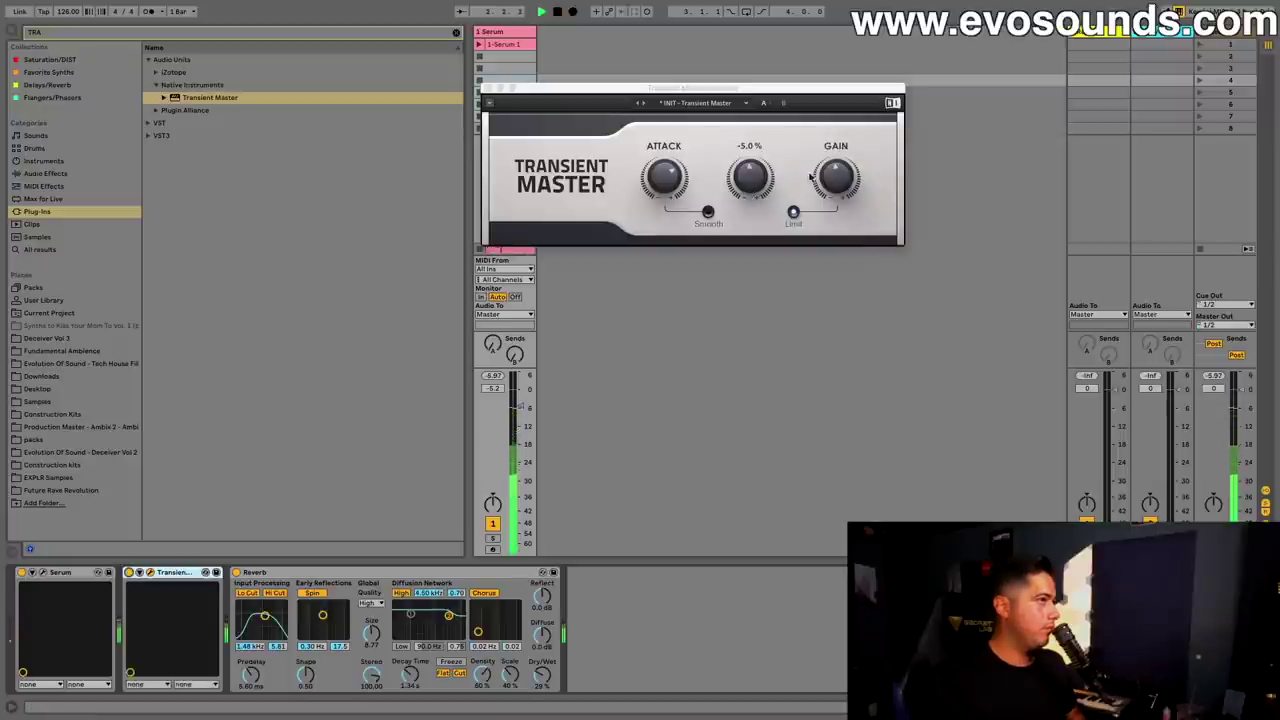
{"action": "left_click_drag", "start_coordinate": [830, 182], "coordinate": [830, 185]}
{"action": "mouse_move", "coordinate": [676, 178]}
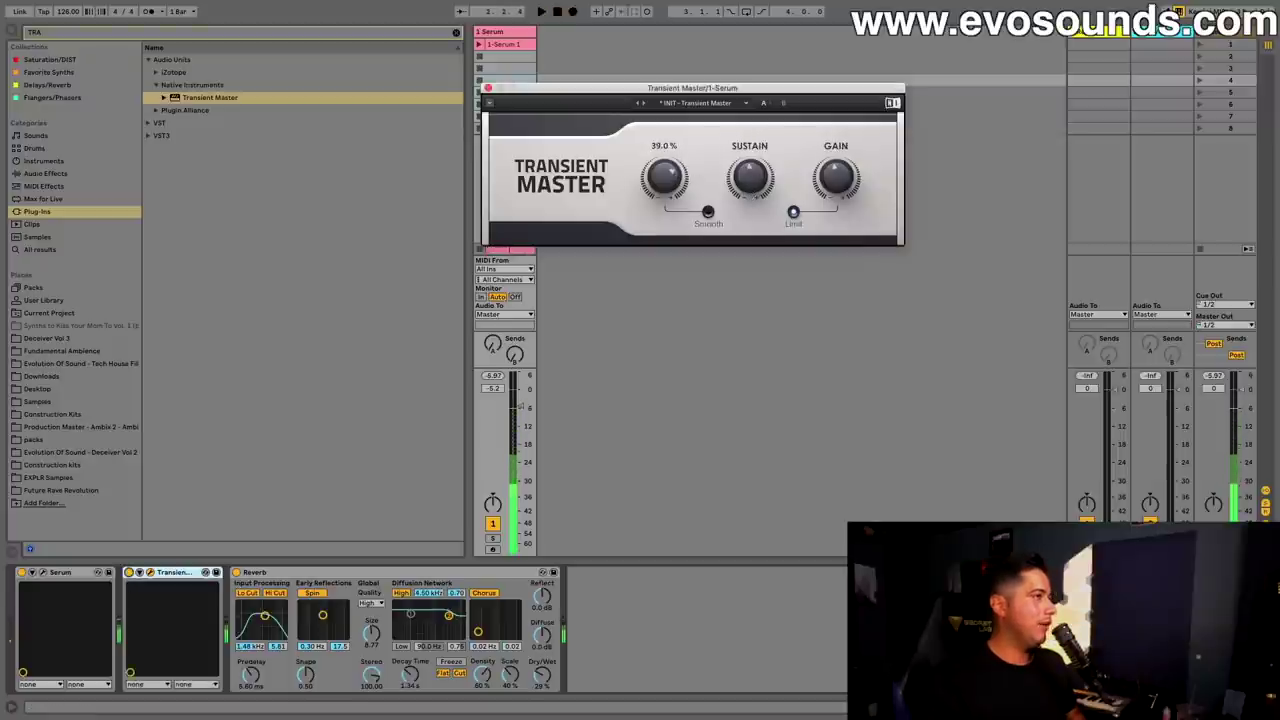
Step: Play the clip to compare with Transient Master bypassed, and delete Transient Master and the Reverb from the Serum track
{"action": "key", "text": "space"}
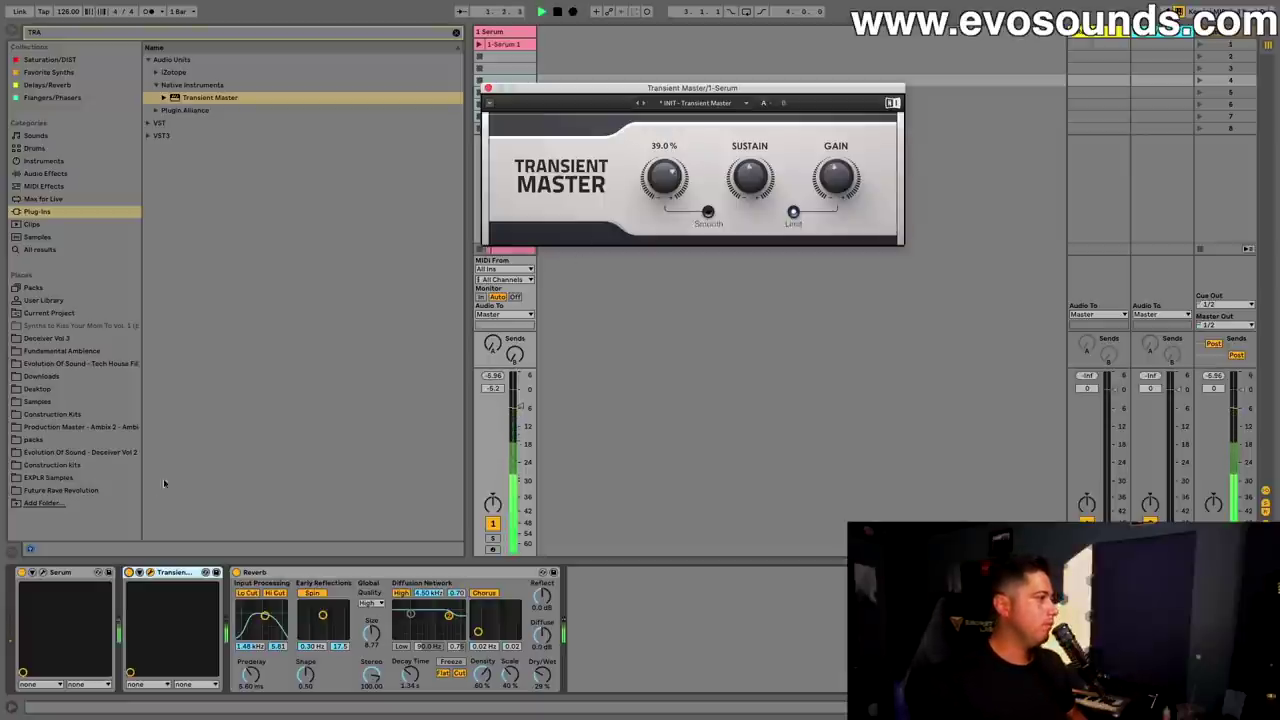
{"action": "left_click", "coordinate": [129, 572]}
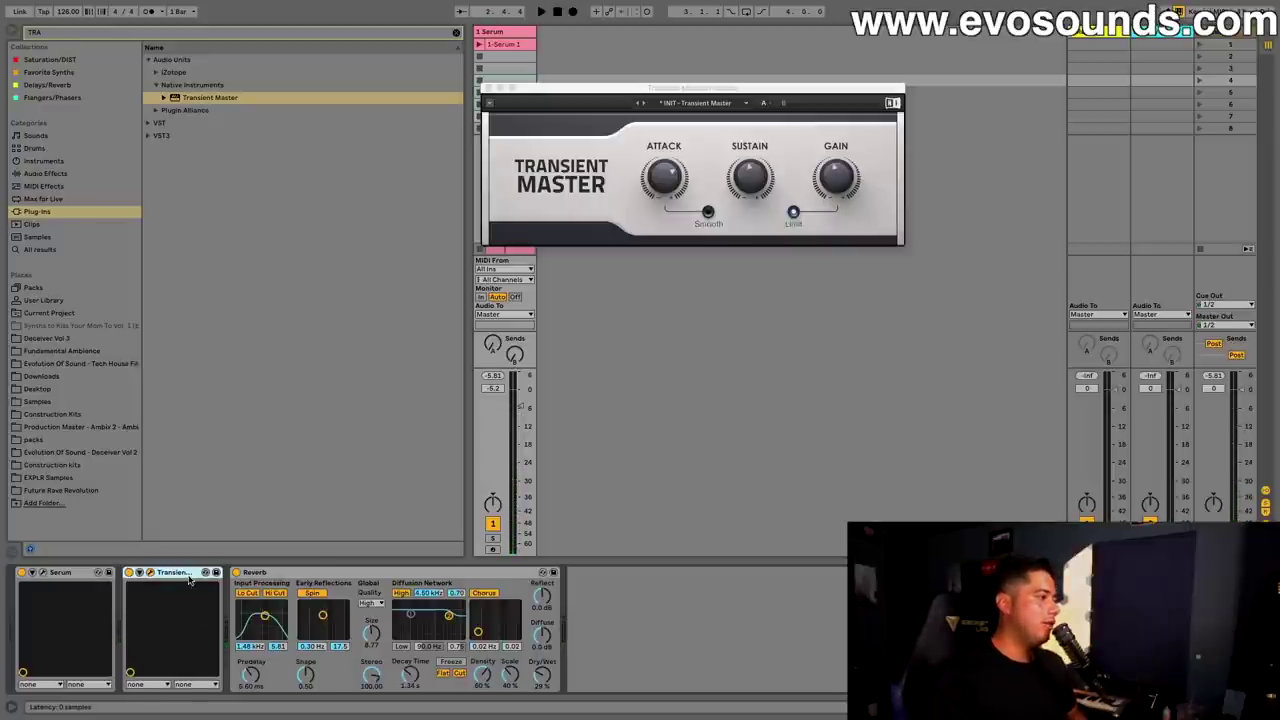
{"action": "key", "text": "Delete"}
{"action": "key", "text": "Delete"}
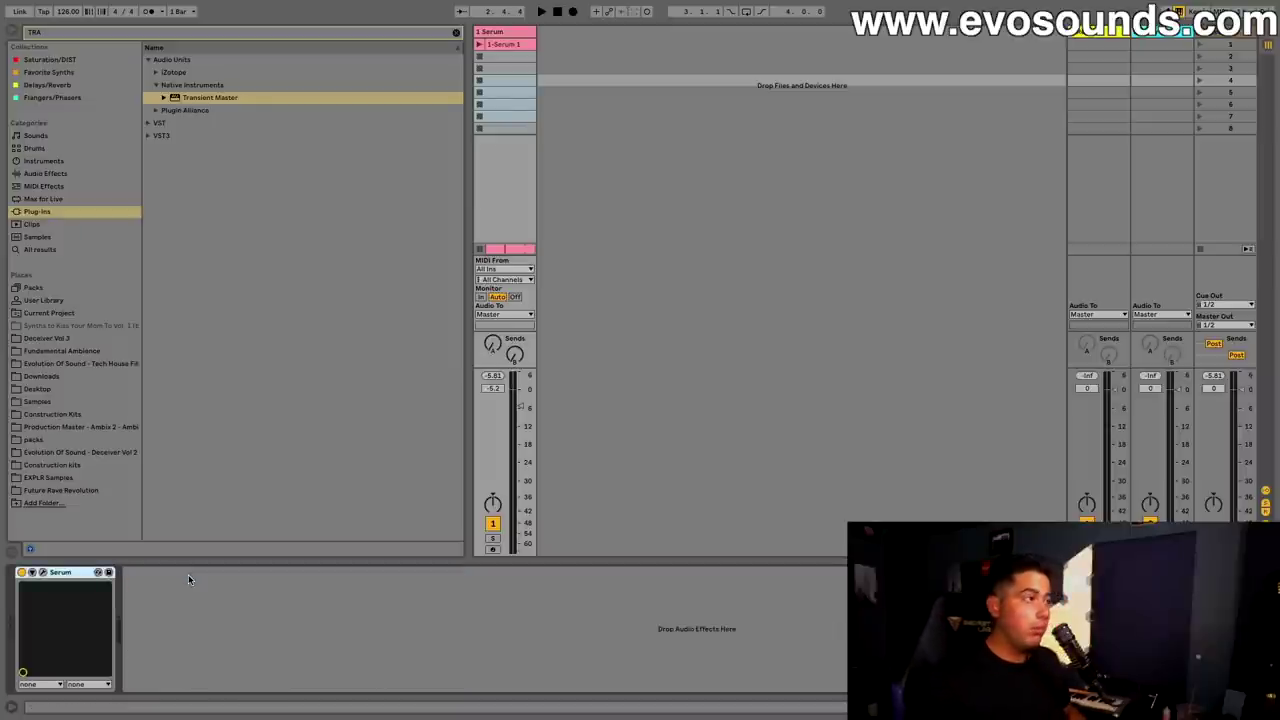